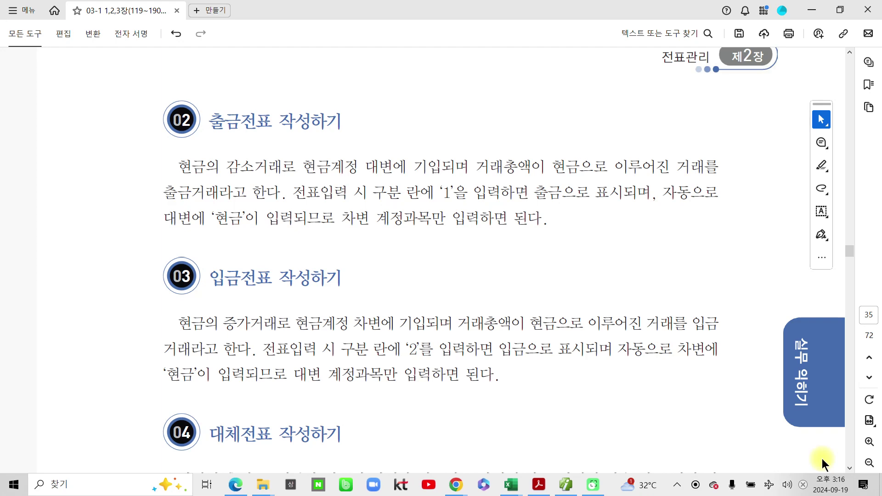
- Circle 출금, 입금 and 감소 in red and underline 현금의 감소 and 현금의 증가 in sections 02 and 03
mouse_move(824, 463)
mouse_move(237, 145)
mouse_down()
mouse_move(227, 143)
mouse_move(242, 147)
mouse_up()
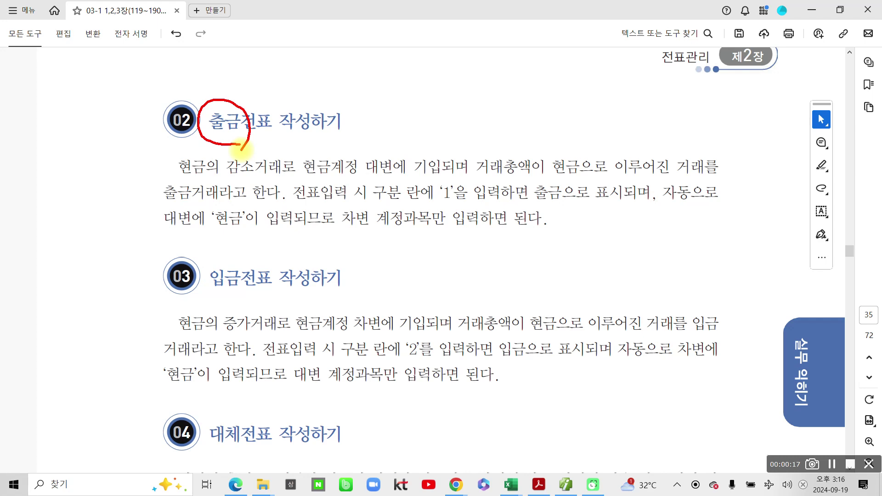
mouse_move(219, 302)
mouse_down()
mouse_move(201, 279)
mouse_move(223, 296)
mouse_up()
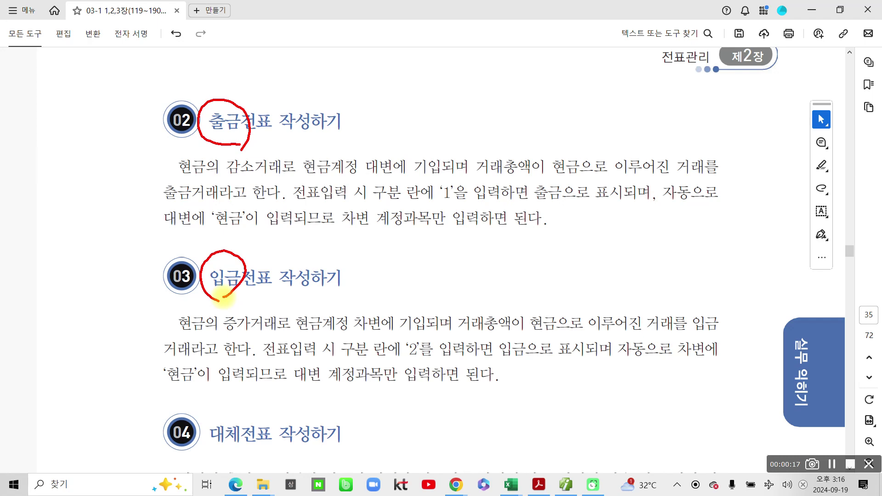
drag(173, 174, 253, 178)
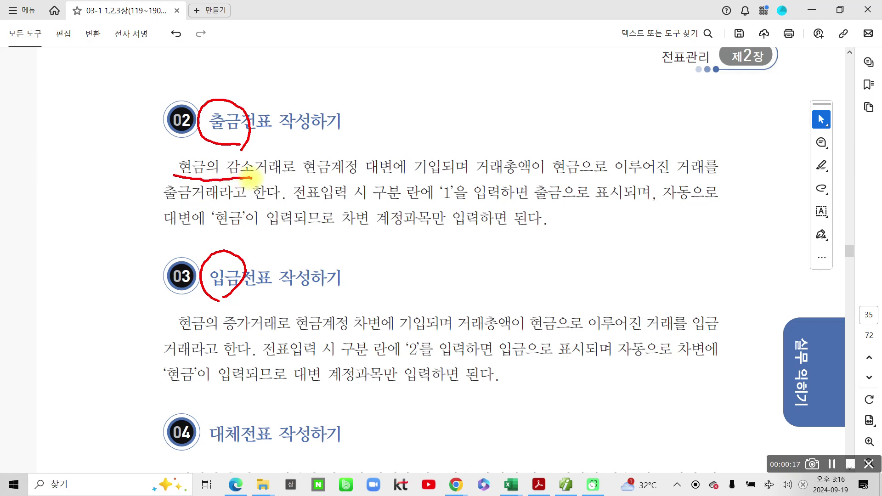
drag(170, 331, 242, 336)
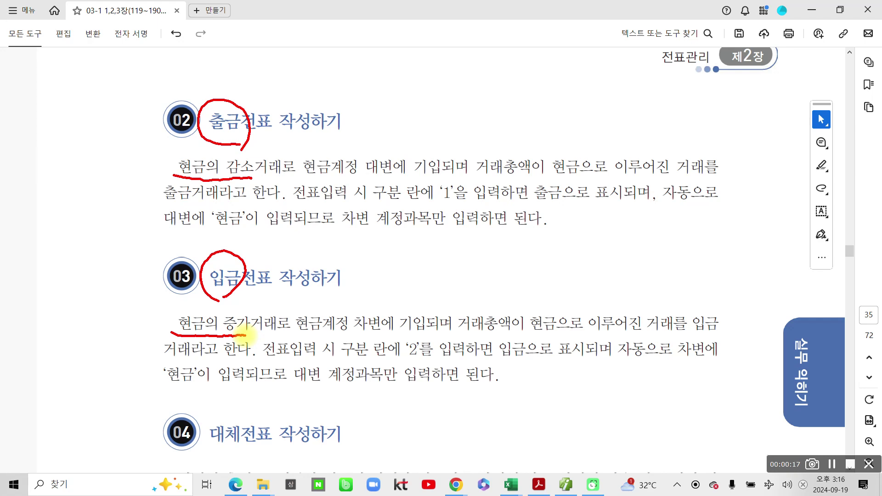
mouse_move(241, 148)
mouse_down()
mouse_move(225, 177)
mouse_move(252, 183)
mouse_up()
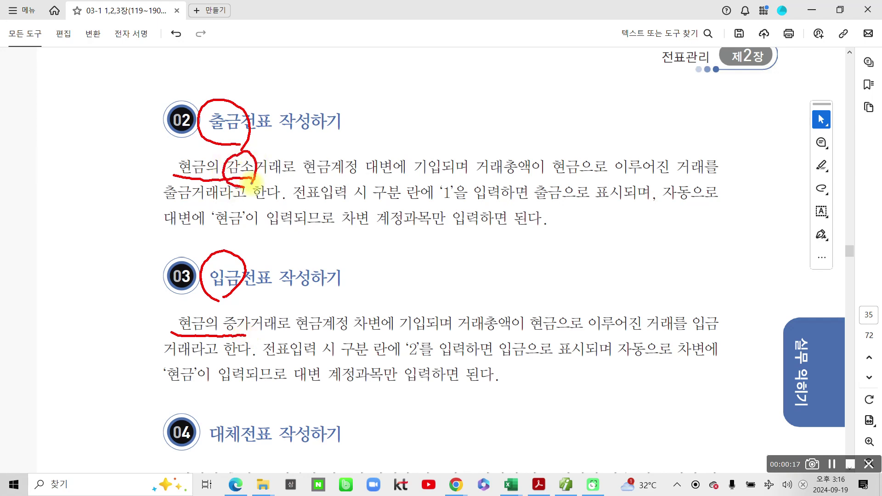
- Mark section 02 in blue: circle 출금, 대변, 거래총액이 현금으로 and 차변 계정과목만 입력하면 된다, and underline 자동으로 대변에 '현금'이 입력되므로
mouse_move(241, 143)
mouse_down()
mouse_move(244, 105)
mouse_move(233, 132)
mouse_up()
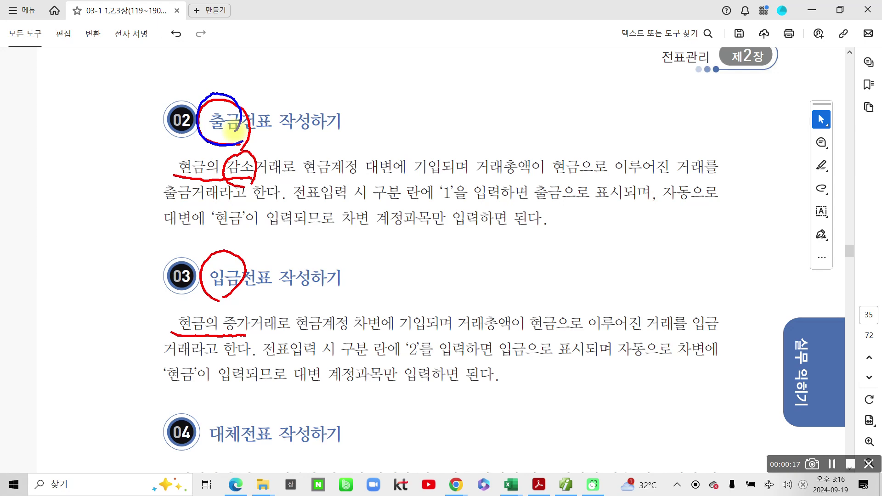
drag(660, 210, 725, 215)
mouse_move(168, 237)
mouse_down()
mouse_move(321, 227)
mouse_move(340, 233)
mouse_up()
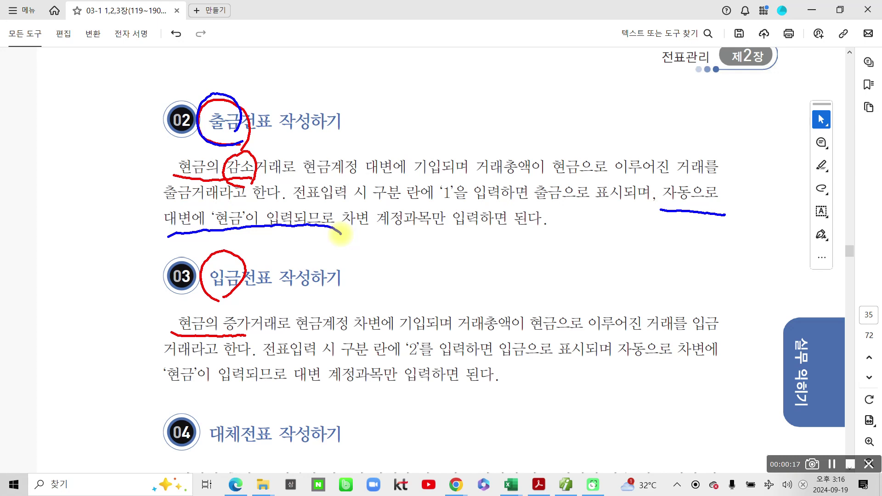
mouse_move(171, 235)
mouse_down()
mouse_move(191, 215)
mouse_move(197, 221)
mouse_up()
drag(215, 238, 245, 237)
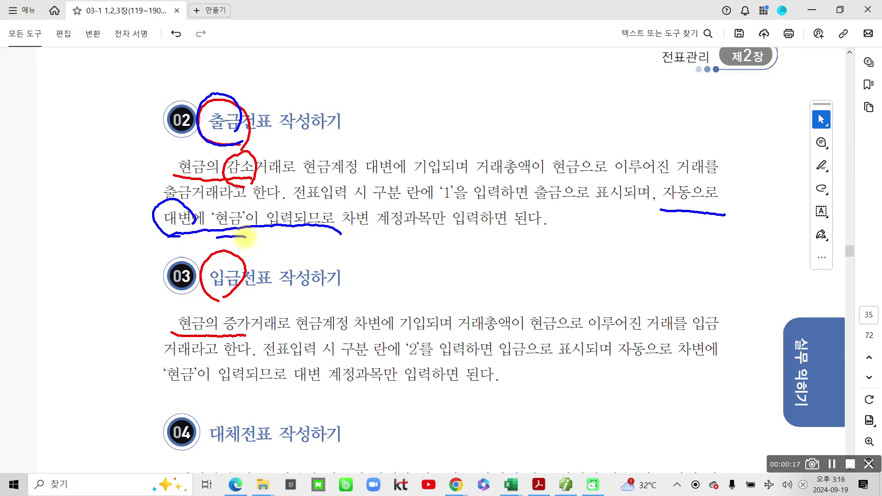
mouse_move(344, 207)
mouse_down()
mouse_move(354, 232)
mouse_move(553, 238)
mouse_move(408, 199)
mouse_move(343, 205)
mouse_up()
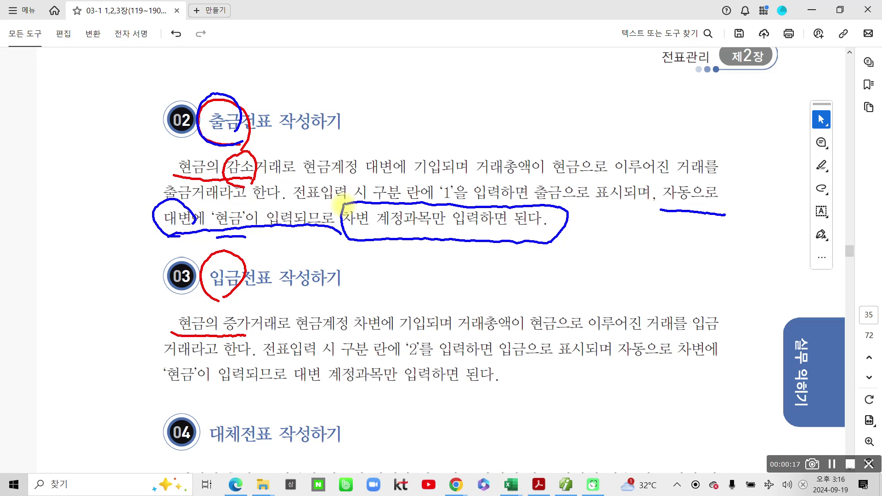
mouse_move(487, 143)
mouse_down()
mouse_move(574, 188)
mouse_move(480, 146)
mouse_up()
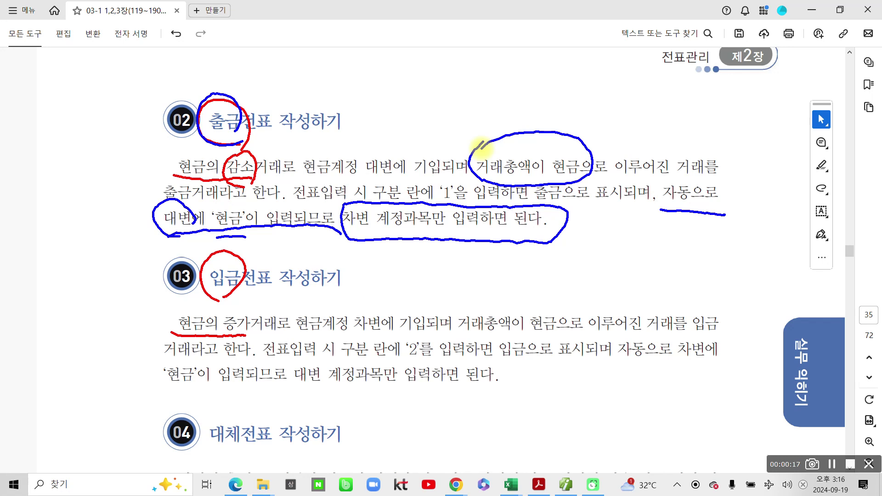
drag(449, 198, 459, 196)
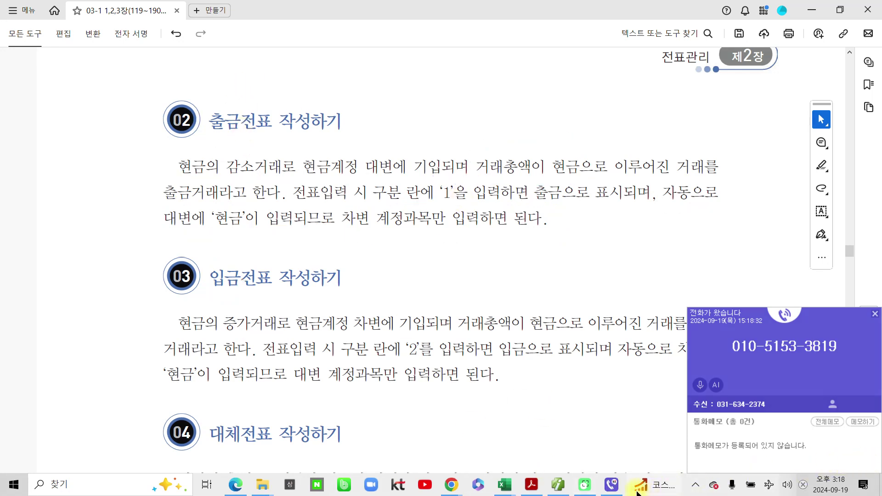
- Close the KT call manager's incoming-call notification window
right_click(615, 487)
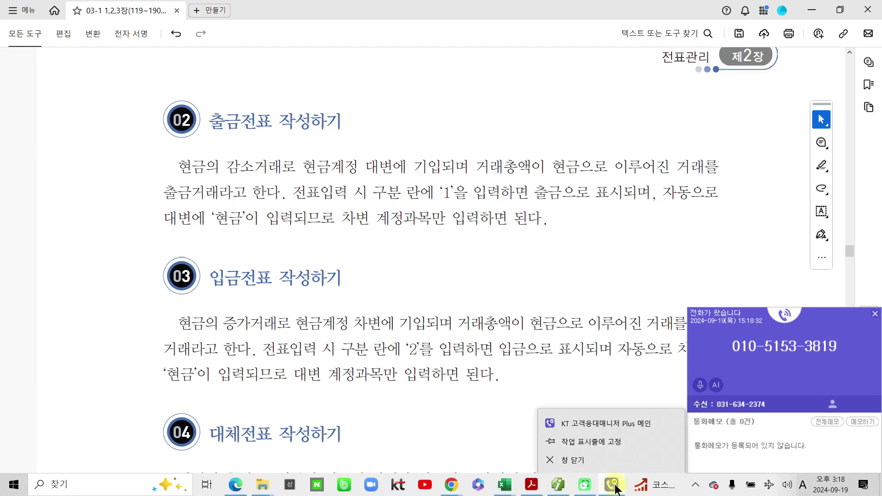
click(569, 462)
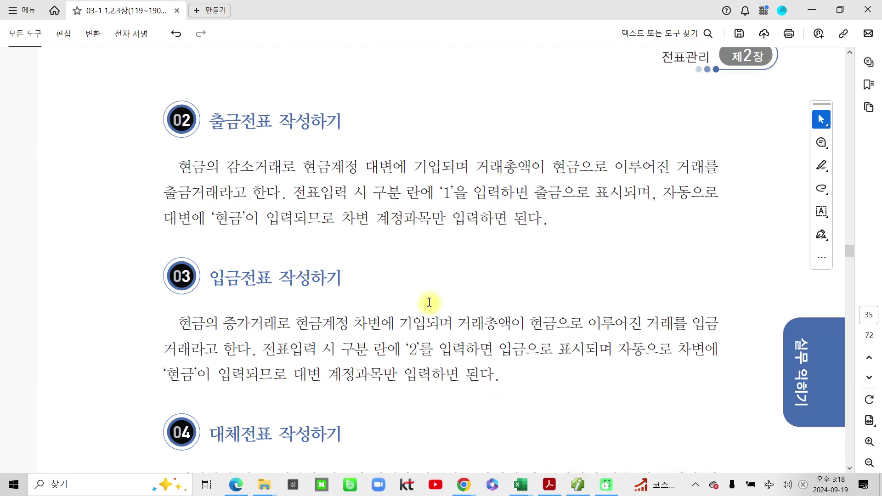
- Highlight the word 입금 in the section 03 heading
drag(210, 276, 235, 277)
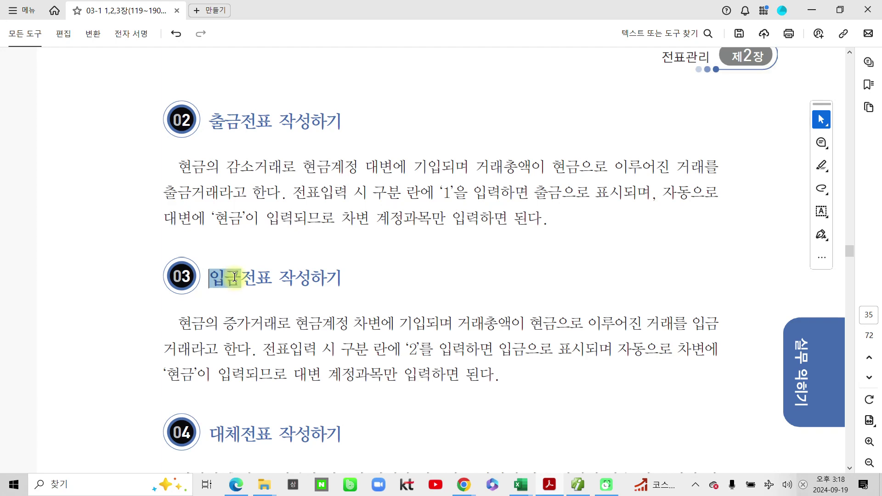
click(271, 304)
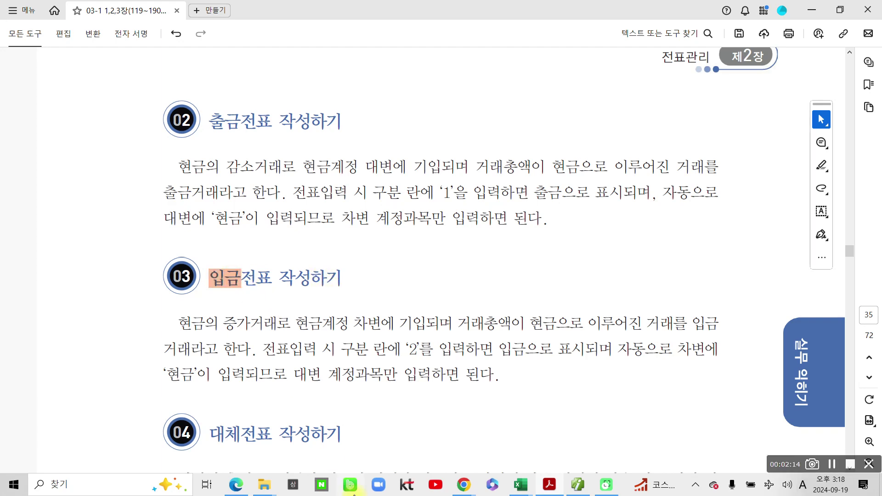
- Mark section 03 in blue: underline 현금의 증가 and 차변에 '현금'이 입력되므로, and circle '2', 자동 and 대변 계정과목만 입력하면 된다
drag(178, 338, 247, 337)
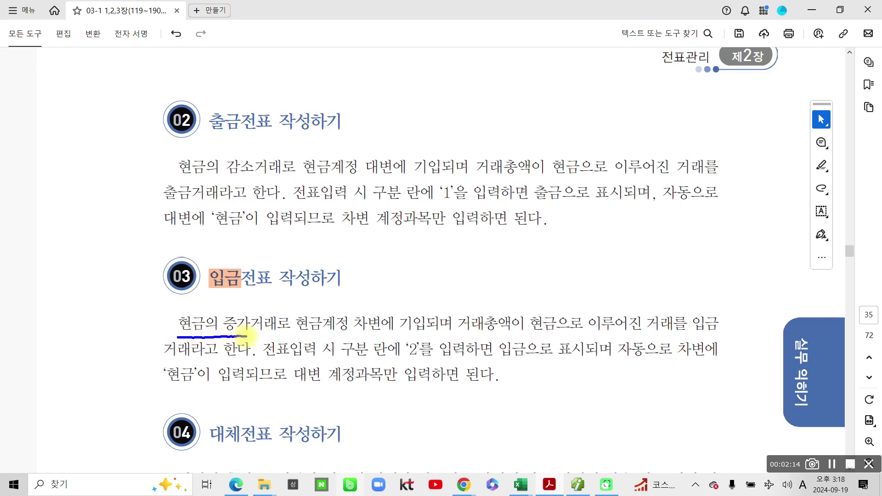
mouse_move(415, 337)
mouse_down()
mouse_move(404, 361)
mouse_move(419, 366)
mouse_up()
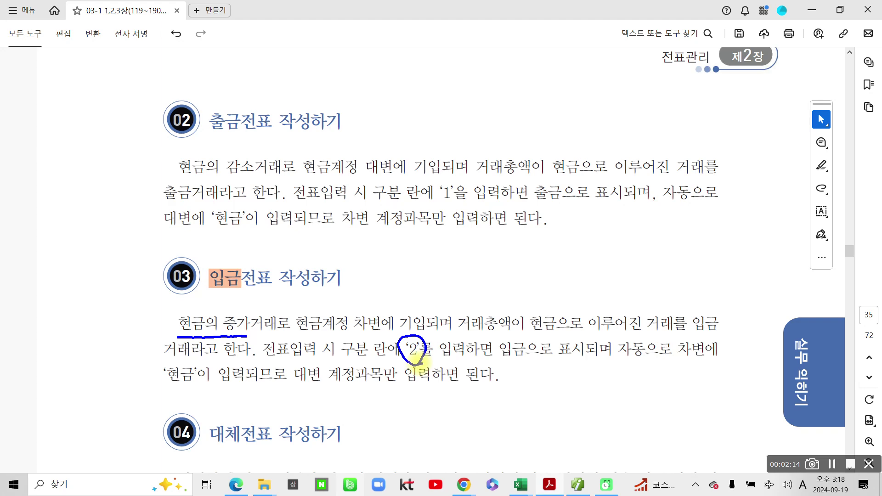
drag(676, 363, 714, 366)
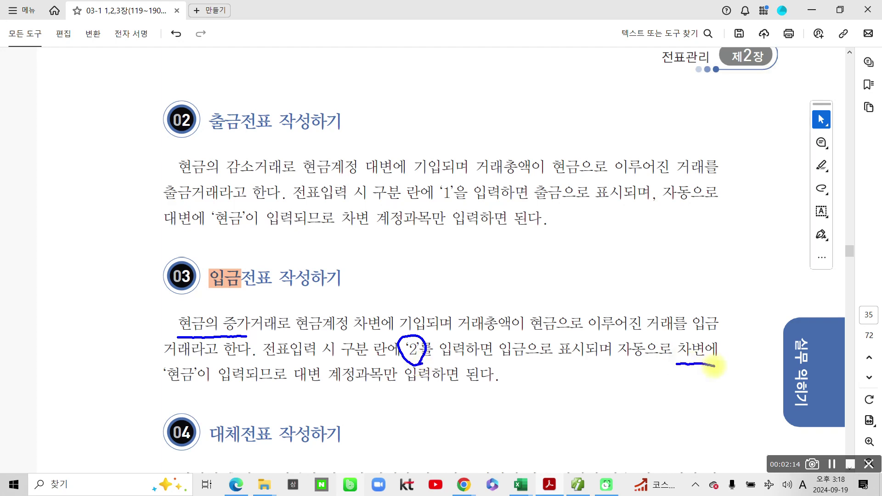
drag(160, 387, 287, 393)
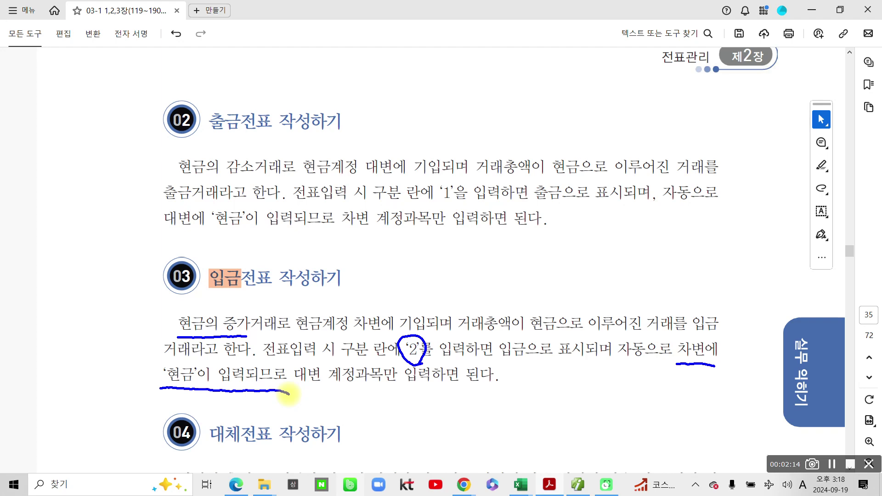
mouse_move(618, 363)
mouse_down()
mouse_move(627, 340)
mouse_move(653, 365)
mouse_move(711, 363)
mouse_up()
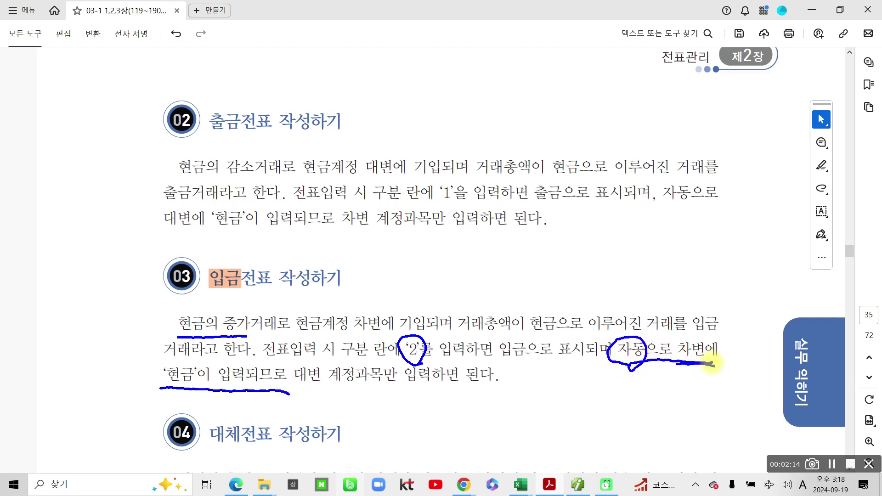
mouse_move(296, 353)
mouse_down()
mouse_move(293, 389)
mouse_move(501, 393)
mouse_move(429, 363)
mouse_move(288, 367)
mouse_up()
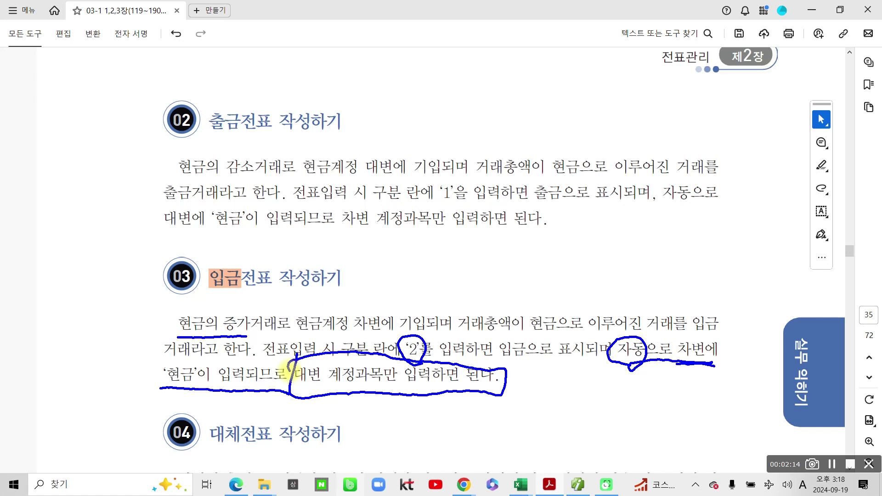
- Underline 구분 란에 and circle '1' in section 02 and '2' in section 03, and clear all the drawn marks
mouse_move(376, 201)
mouse_down()
mouse_move(459, 193)
mouse_move(449, 203)
mouse_up()
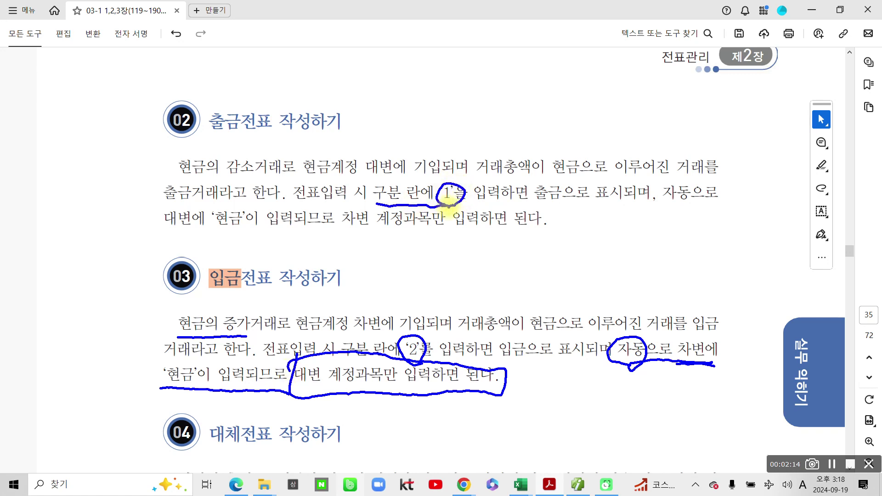
drag(395, 365, 422, 367)
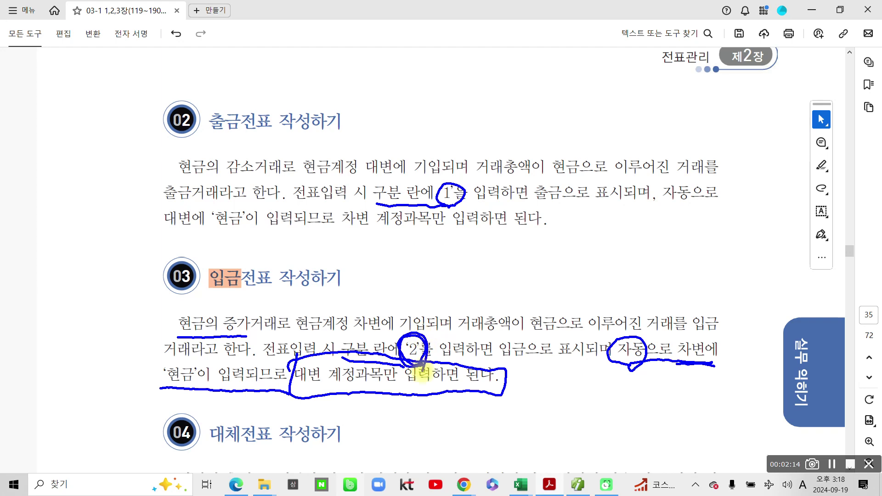
key(Escape)
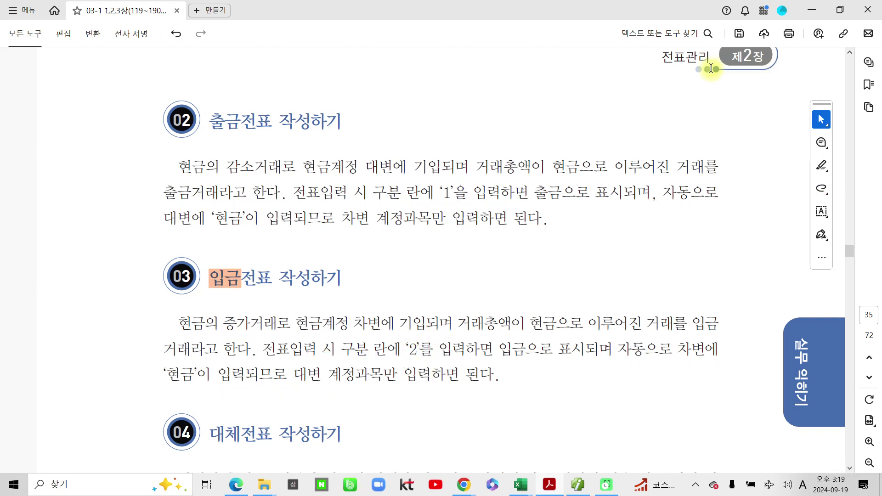
- Highlight 대체전표 in the section 04 heading, and 구분 란에 차변은 '3' and 대변은 '4'를 in its paragraph
scroll(378, 380, down, 2)
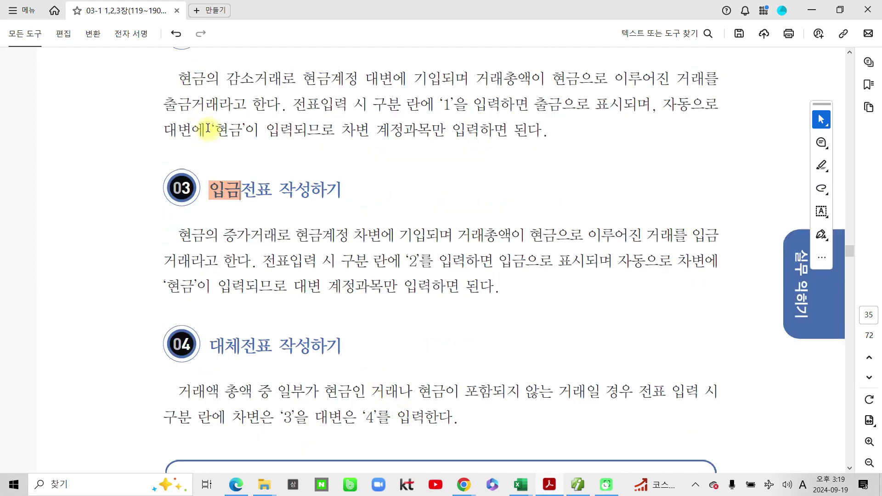
scroll(308, 239, down, 2)
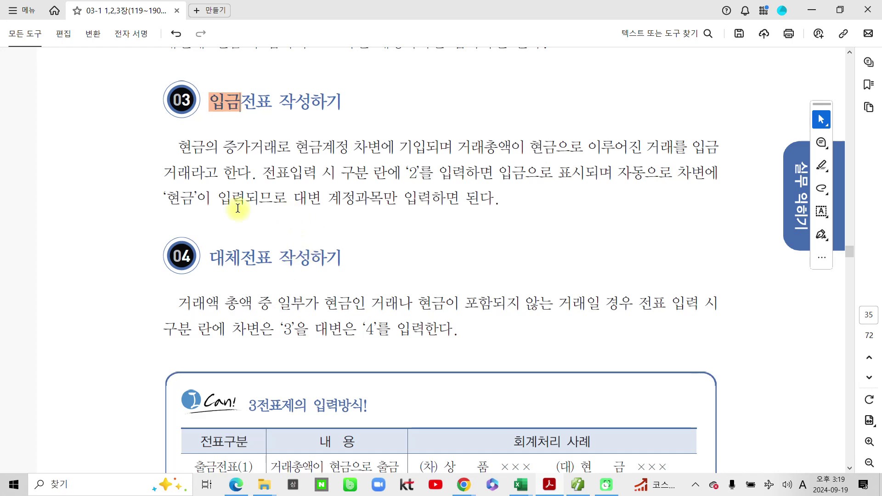
drag(213, 260, 272, 253)
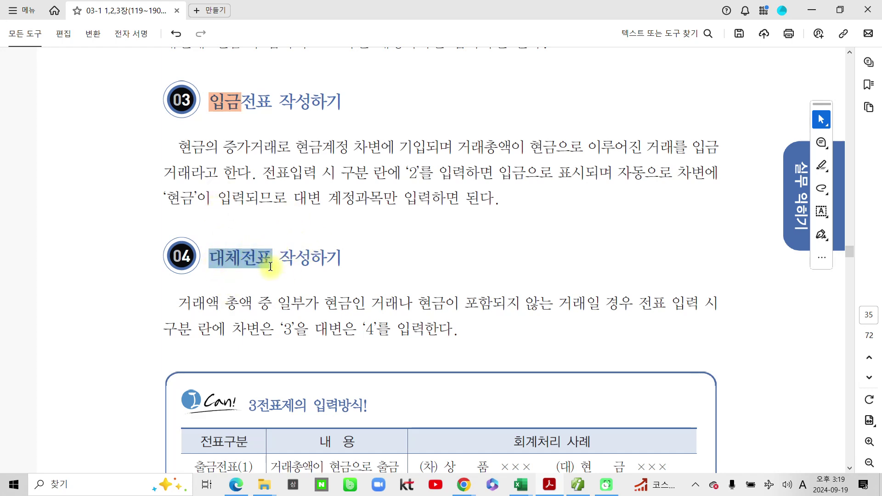
click(307, 282)
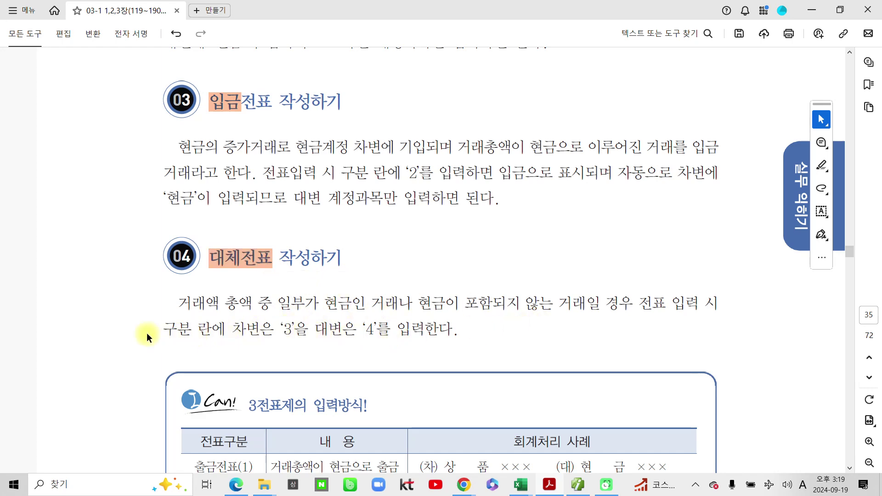
drag(163, 330, 391, 329)
click(325, 352)
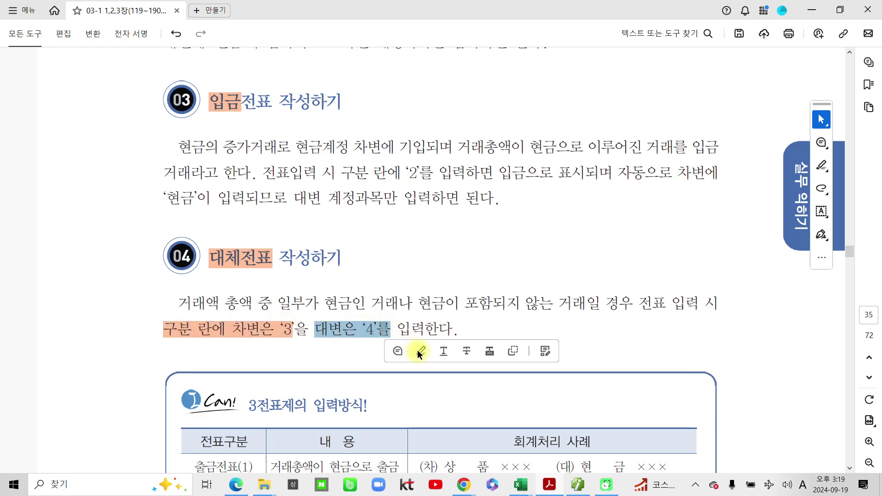
click(418, 351)
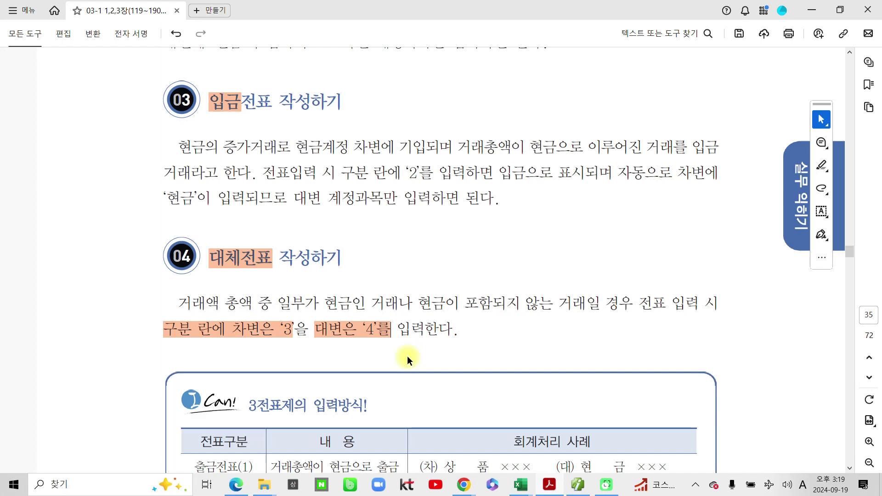
- In section 04, underline 거래액 총액 중 in blue, and circle and tick 일부가 현금인 and 거래나 현금이 포함되지 않는 거래일
key(F8)
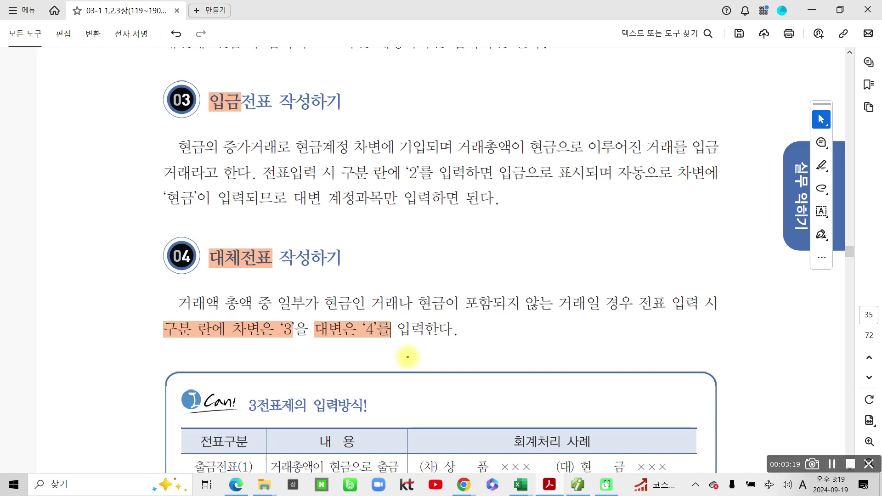
mouse_move(186, 315)
mouse_down()
mouse_move(322, 316)
mouse_move(361, 307)
mouse_move(329, 286)
mouse_move(287, 317)
mouse_move(599, 313)
mouse_move(487, 281)
mouse_move(365, 306)
mouse_move(384, 316)
mouse_up()
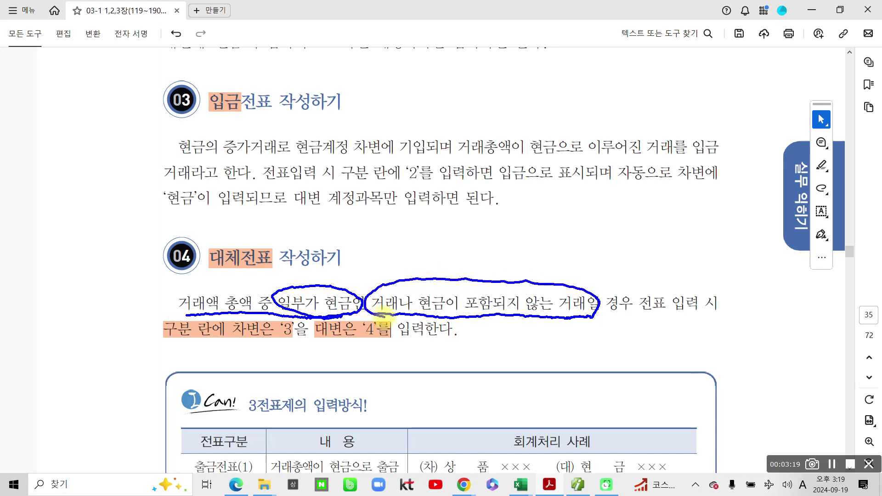
drag(348, 267, 375, 268)
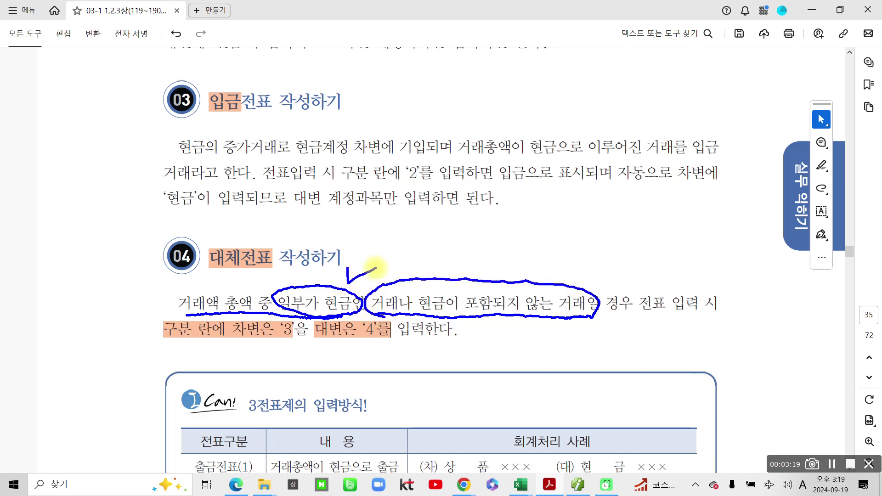
drag(505, 268, 535, 264)
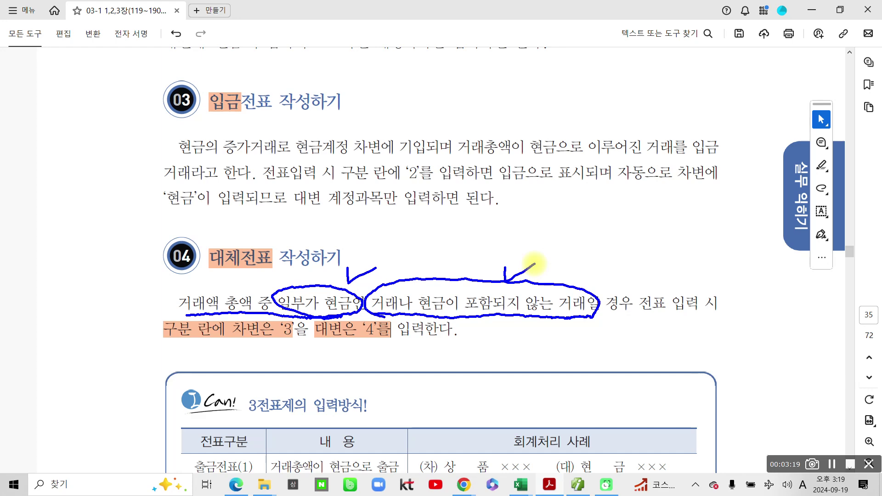
- Draw an arrow from the section 04 heading to a handwritten blue note 모두 해당한다 and circle the note
mouse_move(349, 249)
mouse_down()
mouse_move(402, 251)
mouse_move(443, 234)
mouse_move(451, 255)
mouse_up()
mouse_move(473, 212)
mouse_down()
mouse_move(453, 228)
mouse_move(480, 225)
mouse_up()
mouse_move(448, 244)
mouse_down()
mouse_move(486, 239)
mouse_move(469, 262)
mouse_move(496, 232)
mouse_up()
mouse_move(503, 199)
mouse_down()
mouse_move(508, 227)
mouse_move(526, 248)
mouse_up()
drag(532, 201, 505, 280)
drag(547, 214, 567, 238)
drag(574, 199, 575, 241)
mouse_move(577, 224)
mouse_down()
mouse_move(589, 222)
mouse_move(569, 248)
mouse_up()
drag(600, 198, 611, 211)
mouse_move(597, 222)
mouse_down()
mouse_move(610, 219)
mouse_move(606, 228)
mouse_move(618, 239)
mouse_up()
mouse_move(620, 220)
mouse_down()
mouse_move(633, 218)
mouse_move(636, 258)
mouse_up()
mouse_move(644, 214)
mouse_down()
mouse_move(666, 216)
mouse_move(667, 234)
mouse_up()
mouse_move(673, 218)
mouse_down()
mouse_move(673, 253)
mouse_move(694, 232)
mouse_up()
mouse_move(425, 202)
mouse_down()
mouse_move(459, 275)
mouse_move(606, 181)
mouse_move(416, 211)
mouse_up()
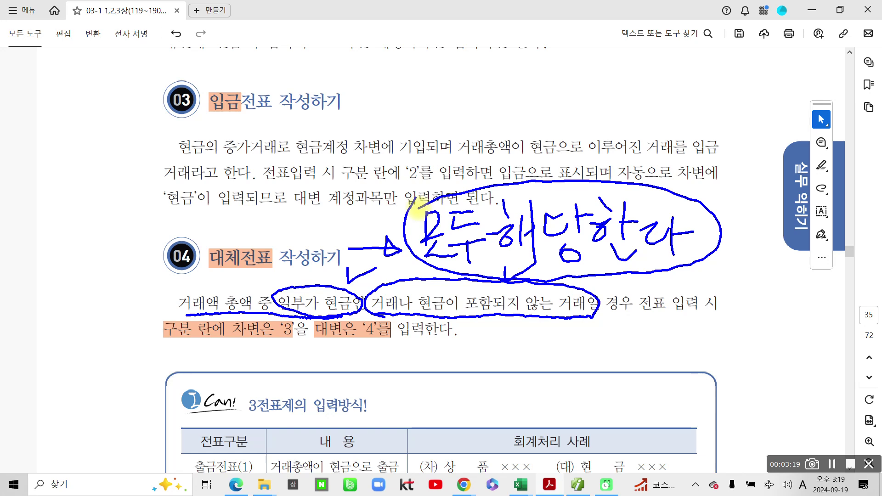
- Circle 차변은 '3' and 대변은 '4' in section 04, double-underline the handwritten note, and clear all the drawn marks
mouse_move(281, 349)
mouse_down()
mouse_move(232, 309)
mouse_move(289, 362)
mouse_up()
mouse_move(384, 356)
mouse_down()
mouse_move(377, 316)
mouse_move(381, 369)
mouse_up()
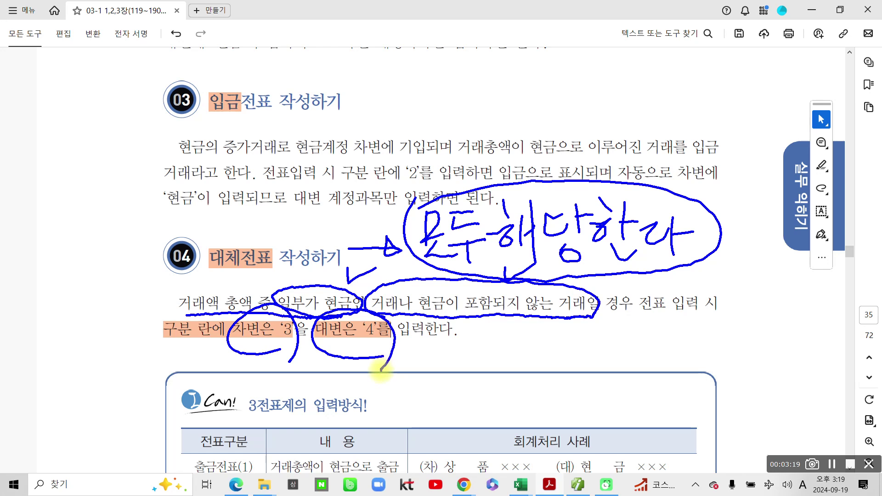
mouse_move(489, 276)
mouse_down()
mouse_move(712, 274)
mouse_move(520, 278)
mouse_move(716, 291)
mouse_up()
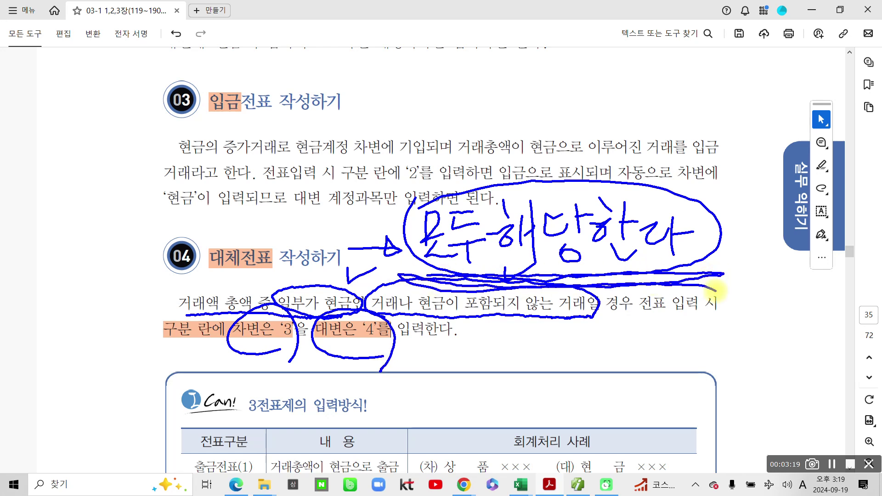
mouse_move(150, 265)
mouse_down()
mouse_move(140, 256)
mouse_move(143, 297)
mouse_up()
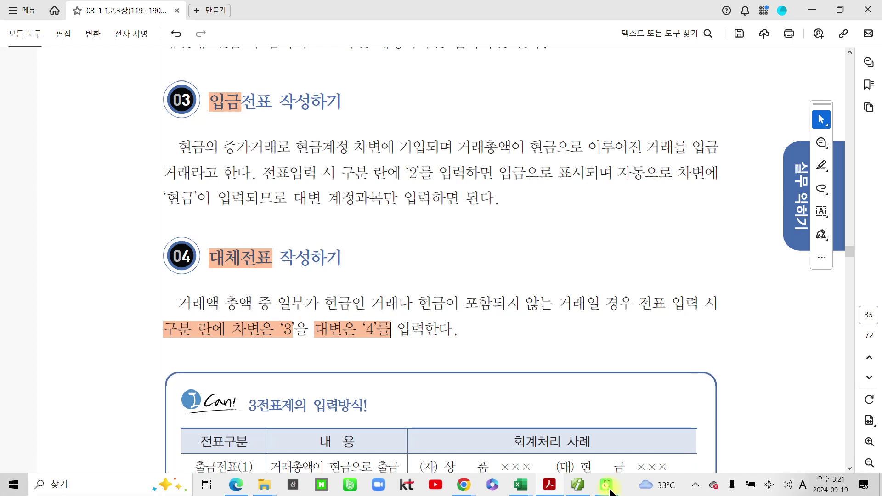
- Circle 3전표제 in the table's title in blue and tick the 출금전표, 입금전표 and 대체전표 rows
scroll(488, 409, down, 3)
scroll(488, 409, down, 3)
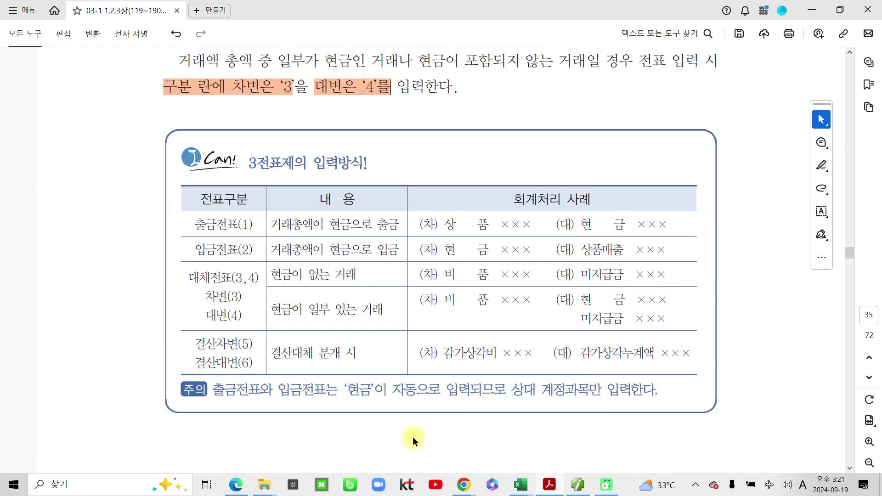
mouse_move(301, 174)
mouse_down()
mouse_move(252, 177)
mouse_move(282, 188)
mouse_up()
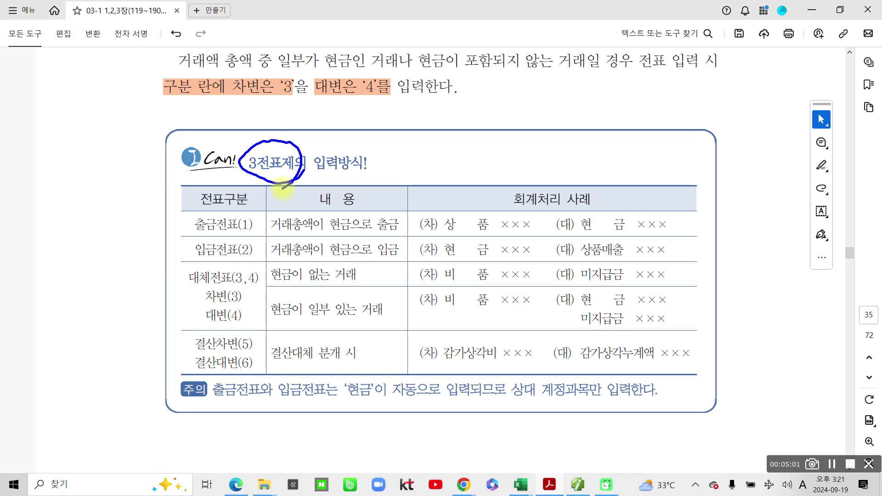
drag(175, 209, 193, 208)
mouse_move(162, 237)
mouse_down()
mouse_move(165, 249)
mouse_move(186, 236)
mouse_up()
mouse_move(162, 269)
mouse_down()
mouse_move(162, 279)
mouse_move(184, 274)
mouse_up()
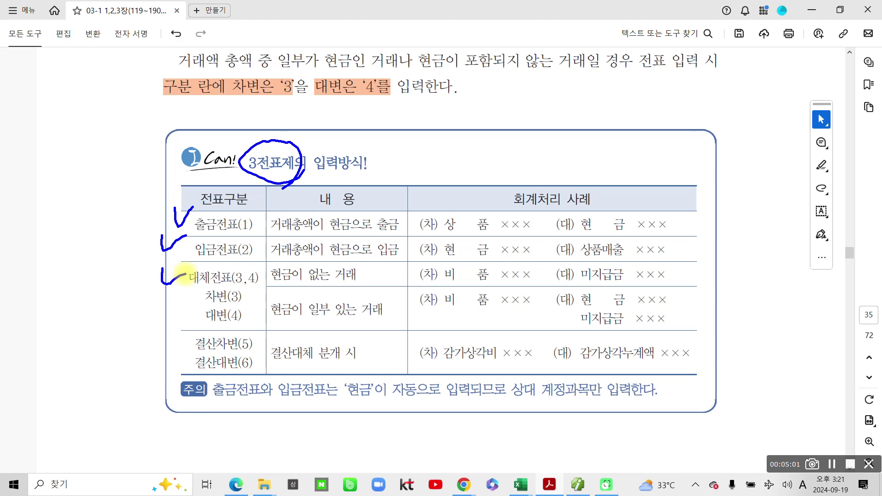
- Circle the code numbers 1, 2, 3 and 4 beside 출금전표, 입금전표 and 대체전표 in the table
mouse_move(255, 231)
mouse_down()
mouse_move(234, 231)
mouse_move(256, 234)
mouse_move(262, 261)
mouse_up()
drag(229, 287, 258, 296)
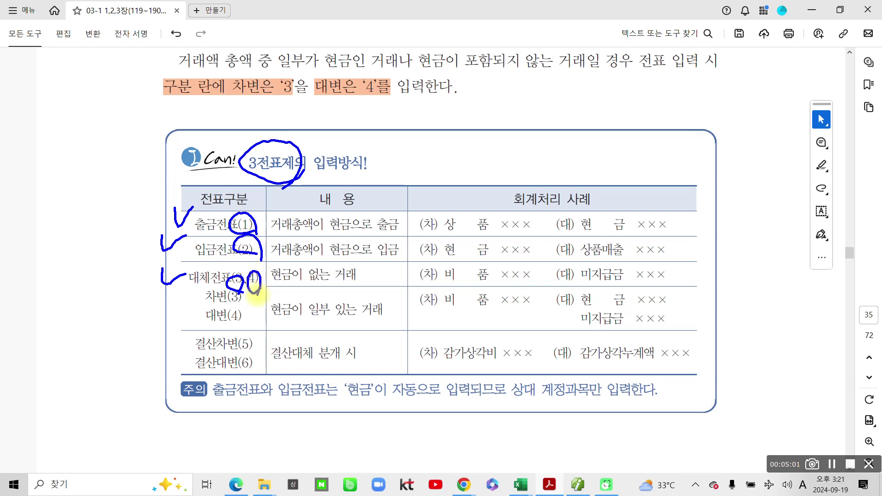
drag(256, 294, 256, 289)
- Tick and underline 결산차변 and 결산대변, circle their codes 5 and 6, and clear all the drawn marks
drag(145, 335, 176, 332)
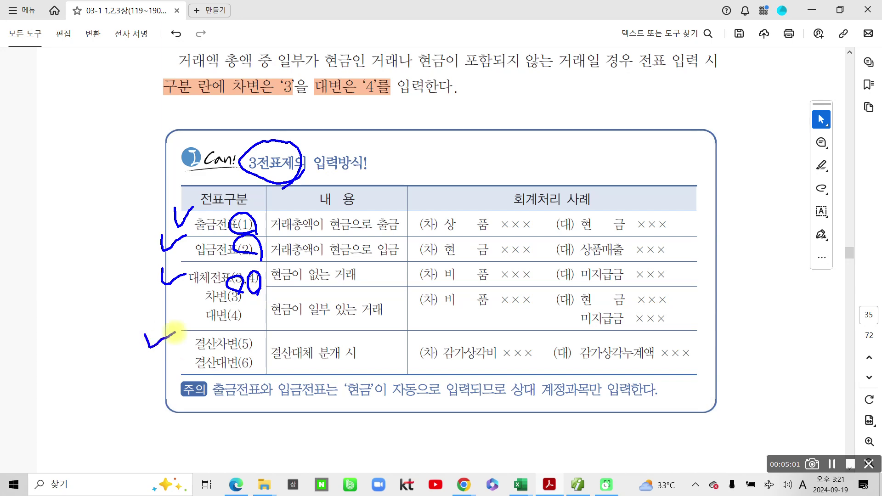
mouse_move(250, 330)
mouse_down()
mouse_move(259, 352)
mouse_move(244, 367)
mouse_move(257, 375)
mouse_up()
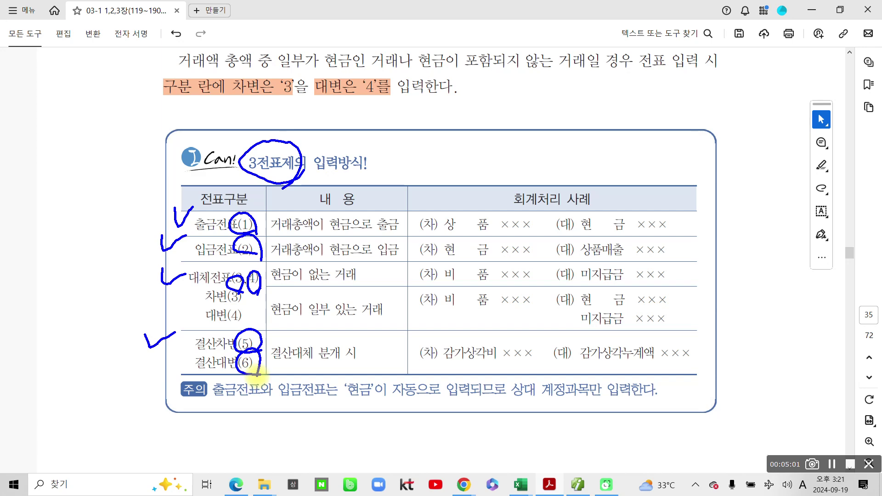
drag(203, 357, 248, 354)
drag(201, 374, 246, 376)
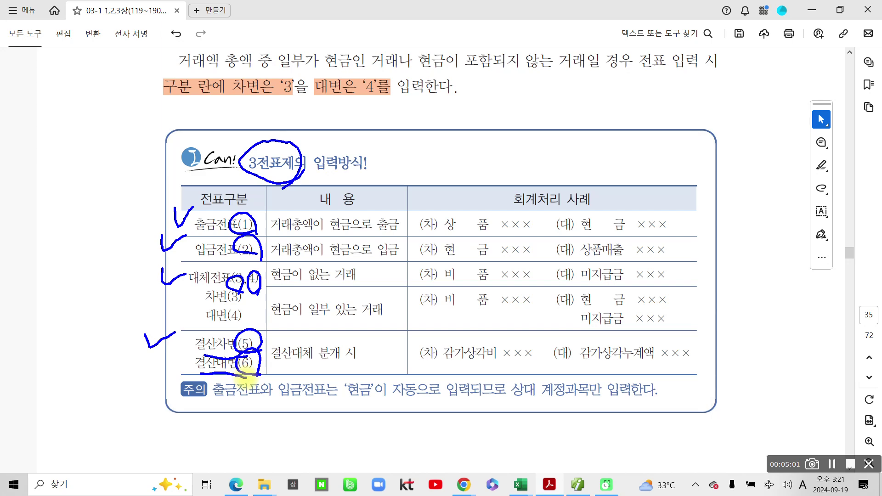
key(Escape)
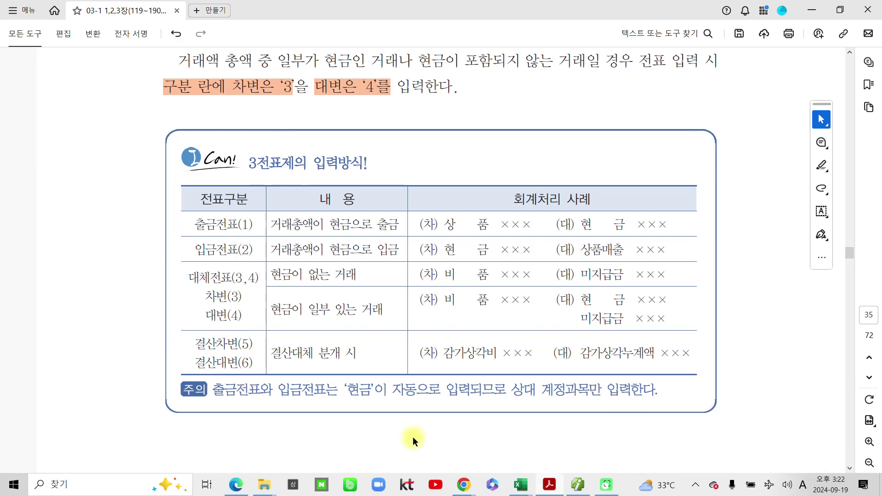
- Highlight 차변 and 대변 in both the 대체전표 and the 결산 cells of the 전표구분 column
drag(216, 339, 232, 344)
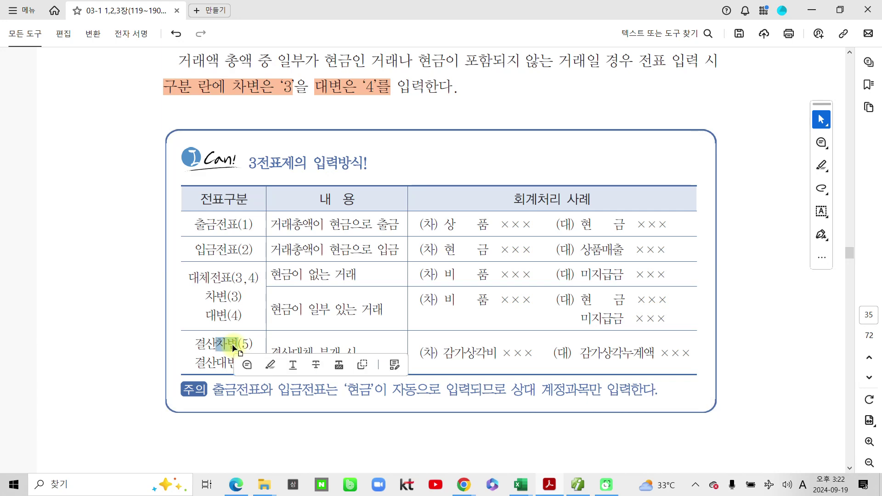
click(272, 366)
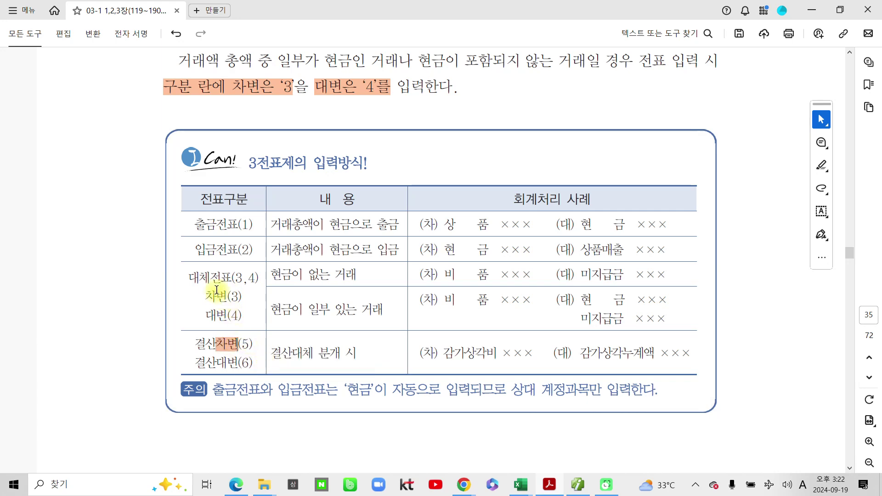
drag(205, 297, 224, 298)
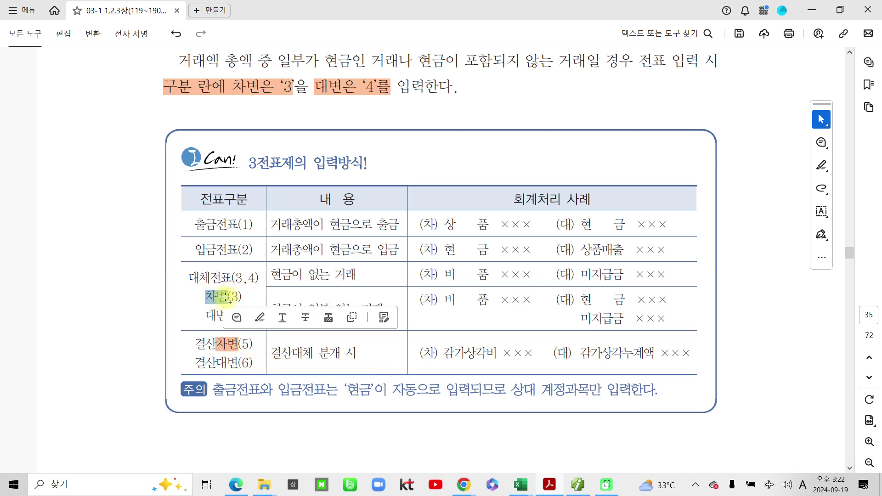
click(264, 316)
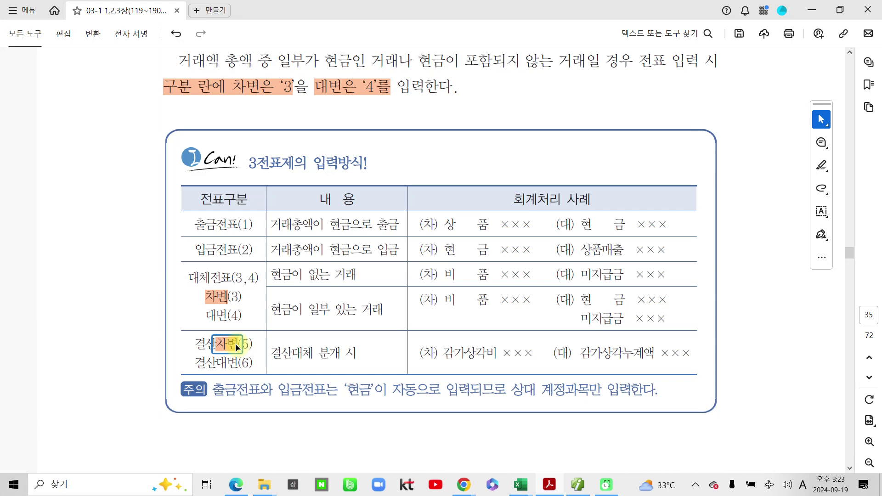
drag(218, 363, 238, 363)
click(275, 382)
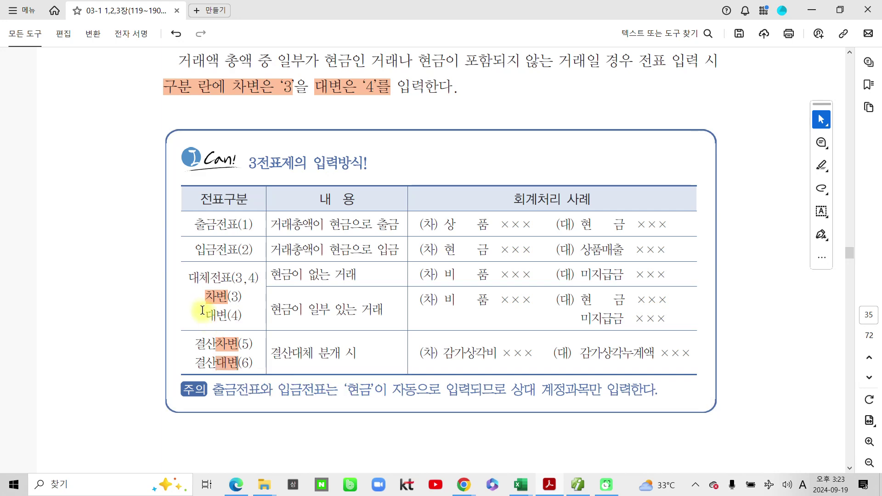
drag(206, 315, 231, 315)
click(263, 334)
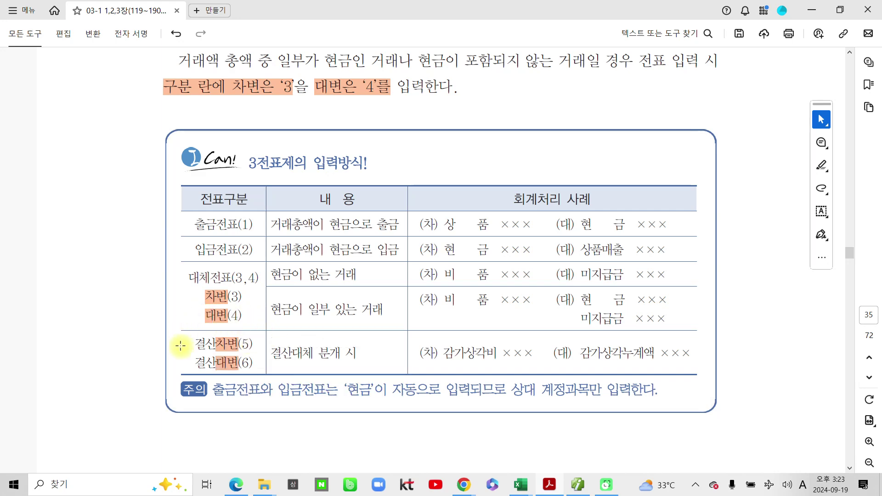
click(227, 365)
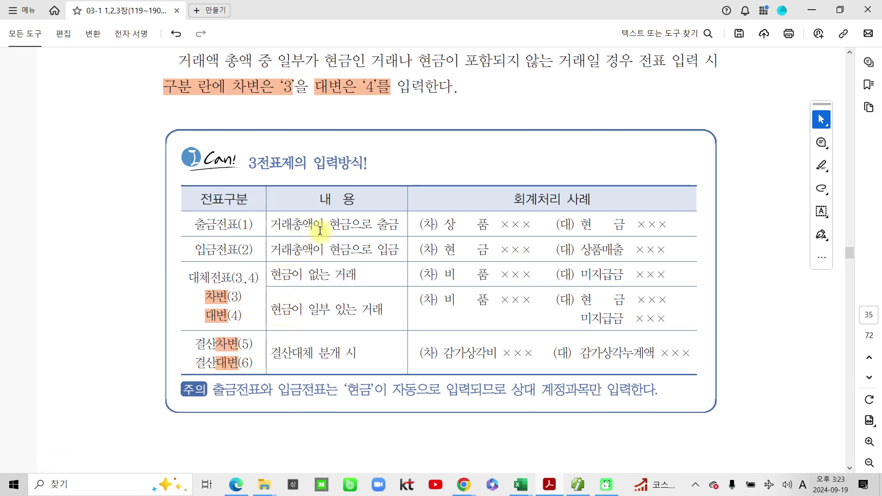
- Highlight 신규거래처 등록과 in the title of the I Can! box on page 36
scroll(321, 230, down, 12)
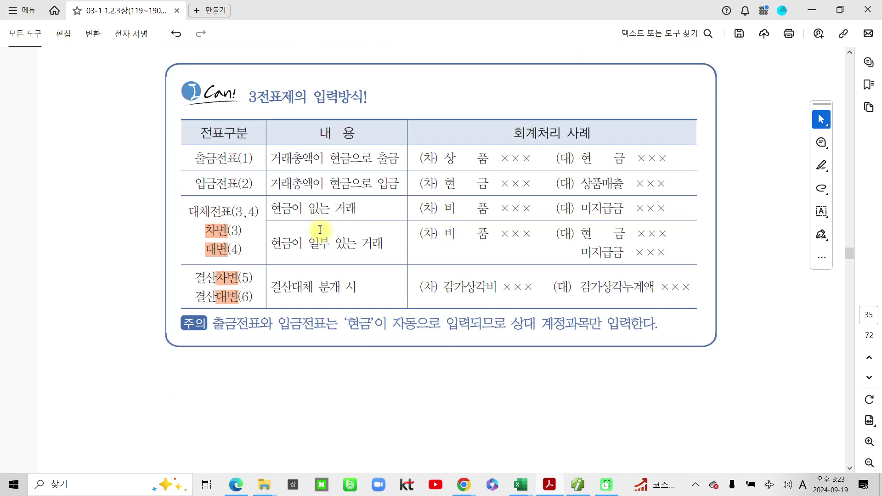
scroll(376, 282, down, 10)
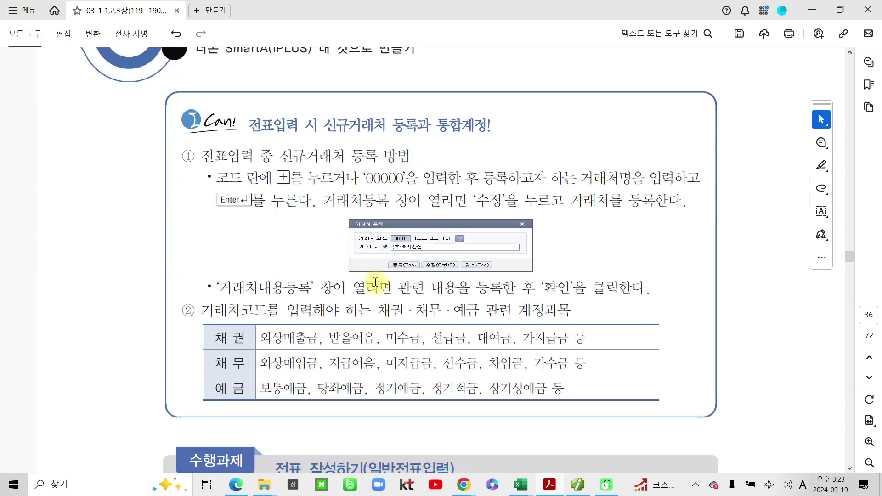
scroll(354, 248, up, 8)
scroll(352, 224, up, 6)
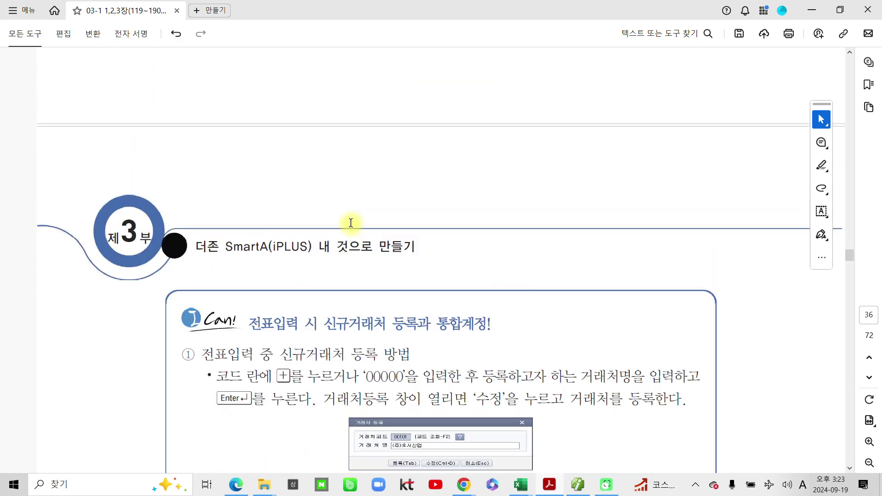
scroll(348, 228, down, 3)
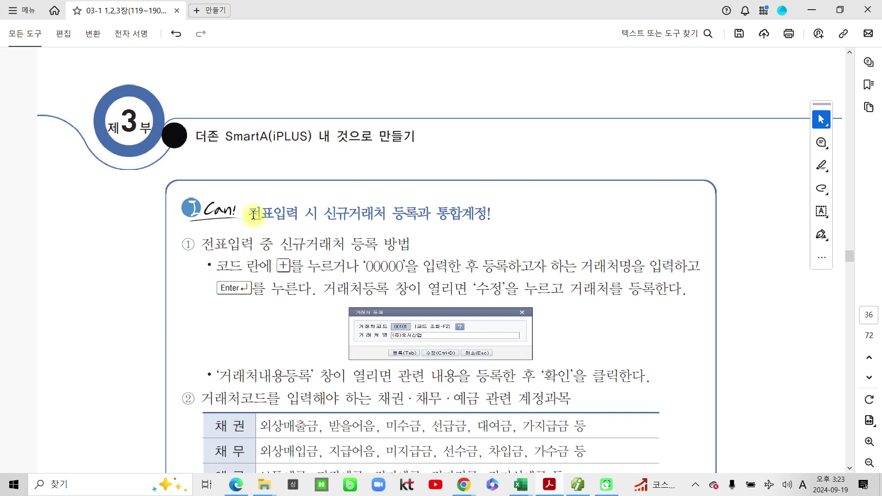
scroll(255, 214, down, 1)
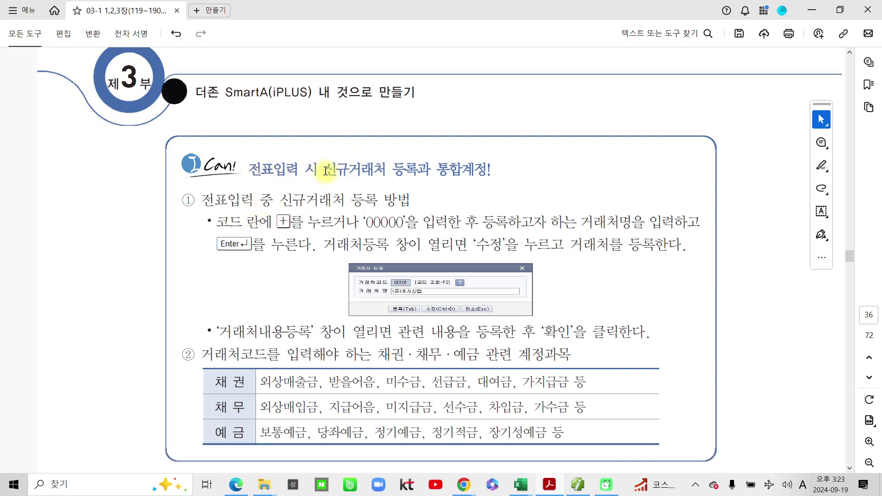
drag(327, 170, 428, 168)
click(446, 193)
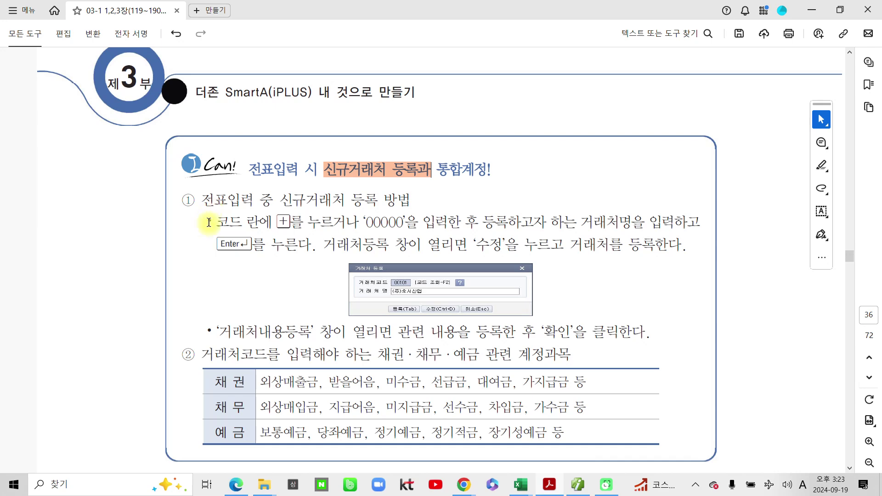
- Highlight 코드 란에 in the first bullet of item ① and select 신규거래처 등록 방법 in the line above
mouse_move(211, 223)
mouse_down()
mouse_move(280, 221)
mouse_move(296, 203)
mouse_move(330, 212)
mouse_up()
click(327, 243)
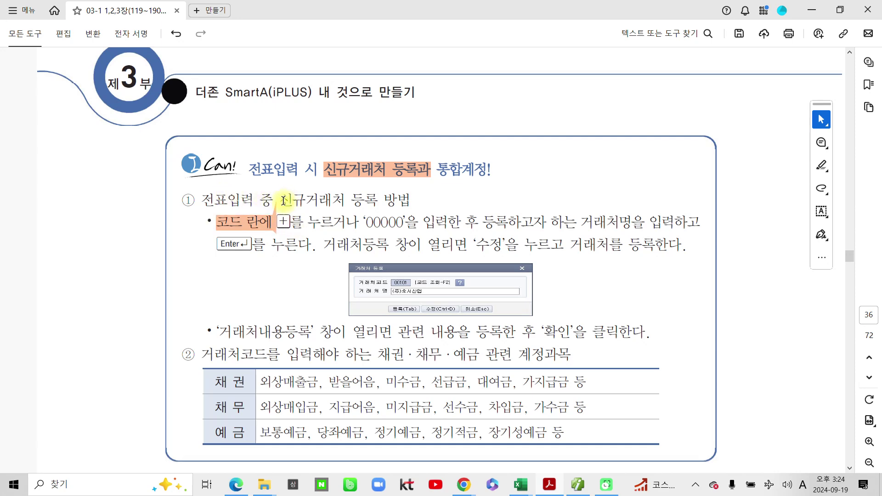
drag(283, 201, 407, 198)
click(413, 199)
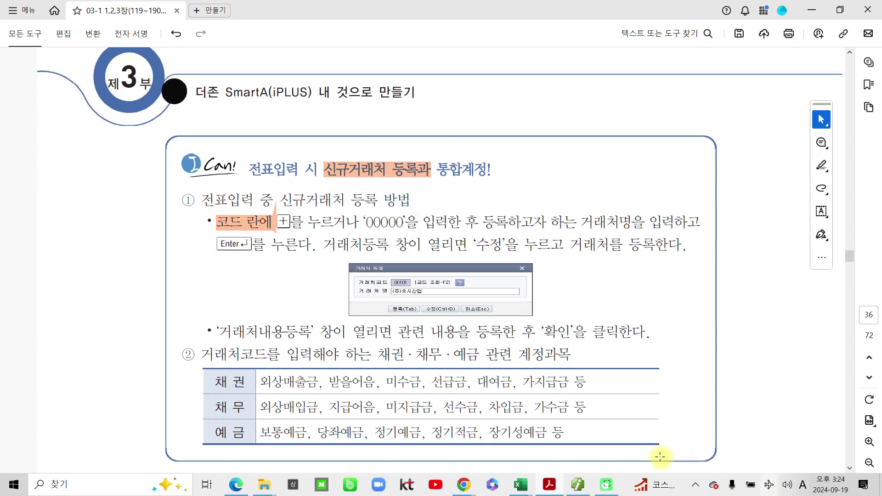
- Switch to the SmartA accounting program and open the general (일반) customer list in 거래처등록
click(578, 484)
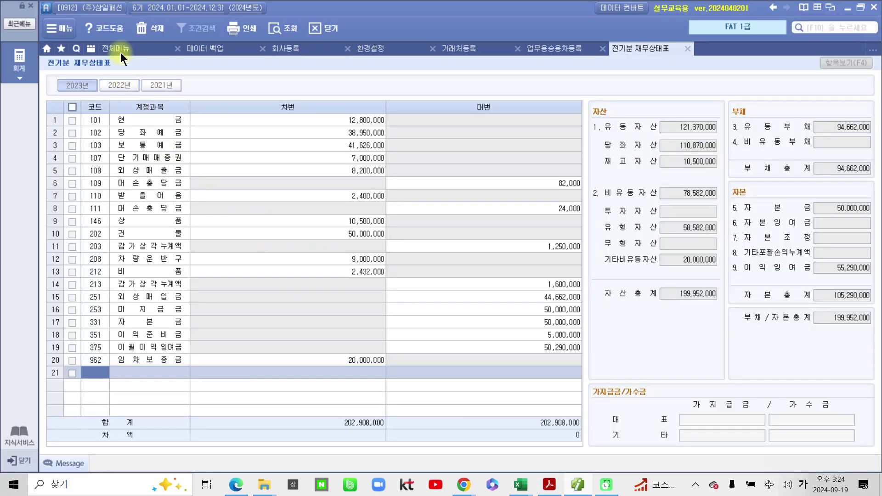
click(117, 49)
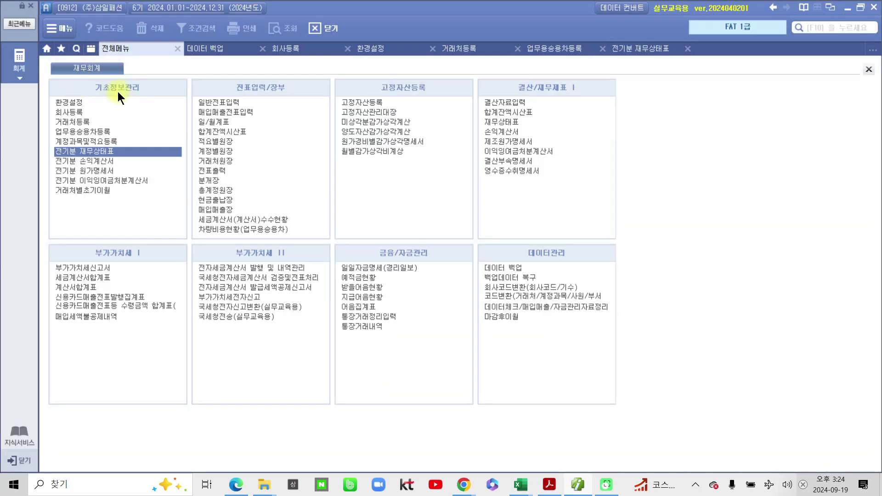
click(81, 121)
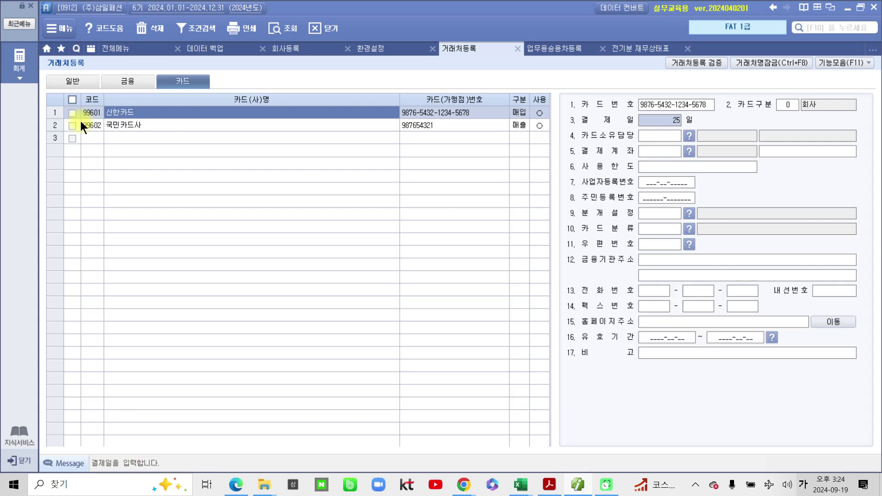
click(59, 81)
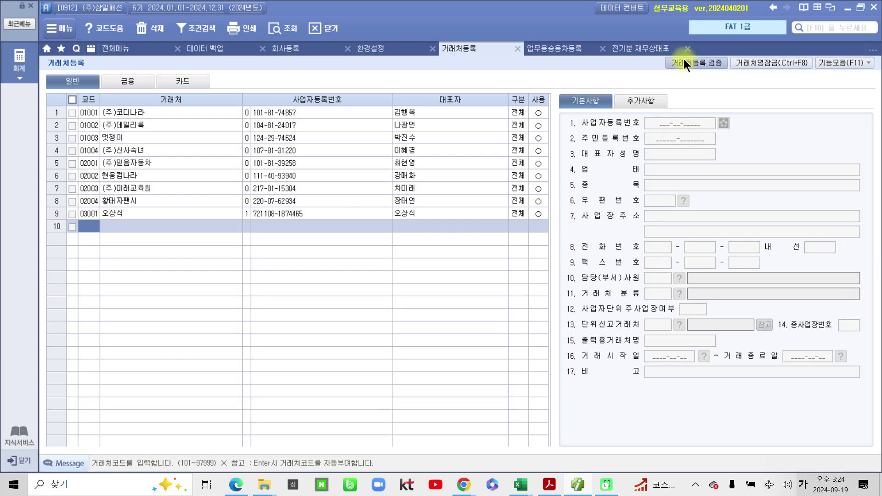
- Close the 전기분 재무상태표, 업무용승용차등록, 거래처등록, 환경설정, 회사등록 and 데이터 백업 screens, leaving only 전체메뉴 open
click(689, 46)
click(602, 49)
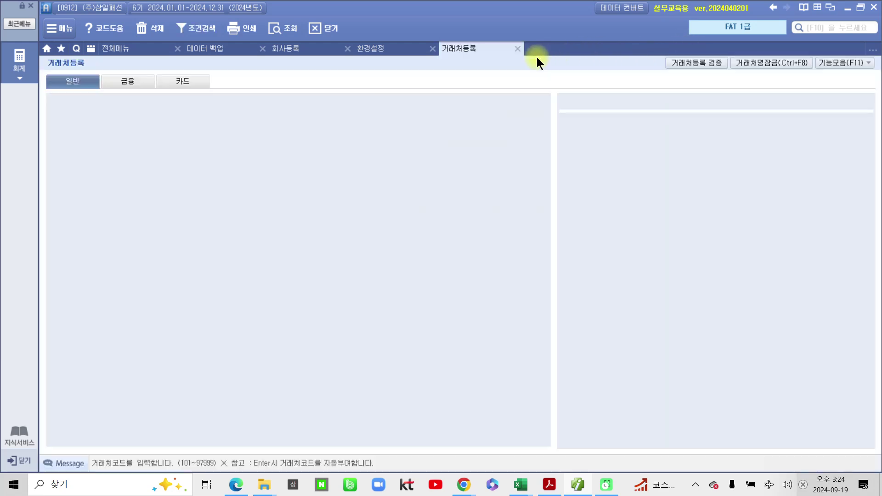
click(519, 50)
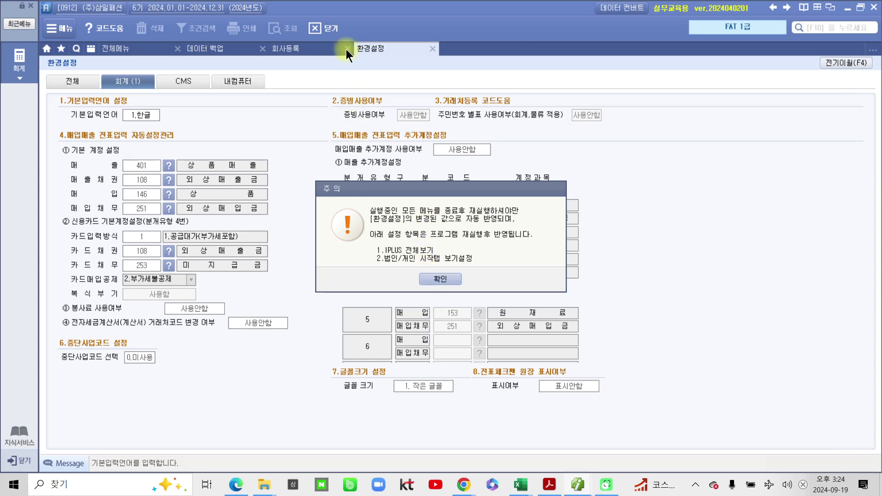
click(439, 280)
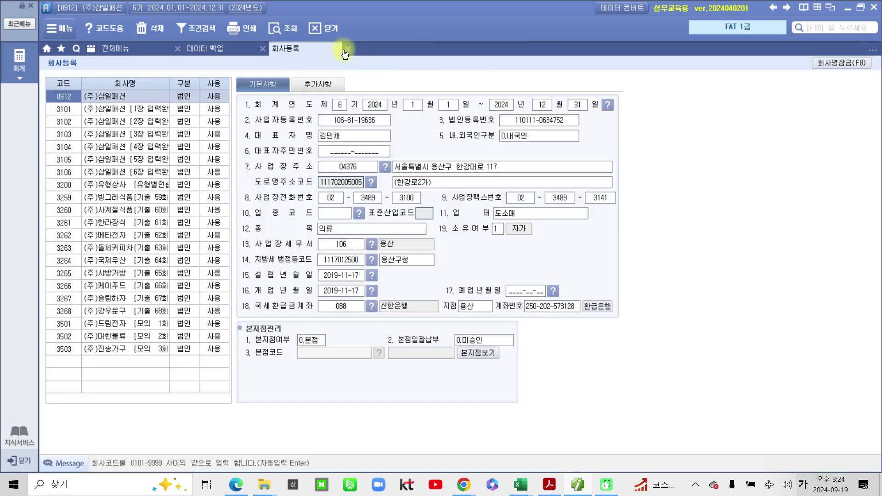
click(348, 49)
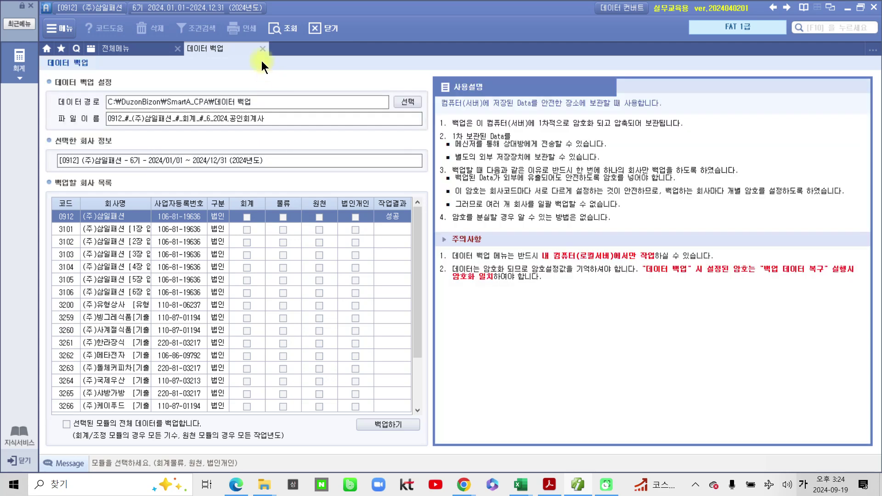
click(263, 49)
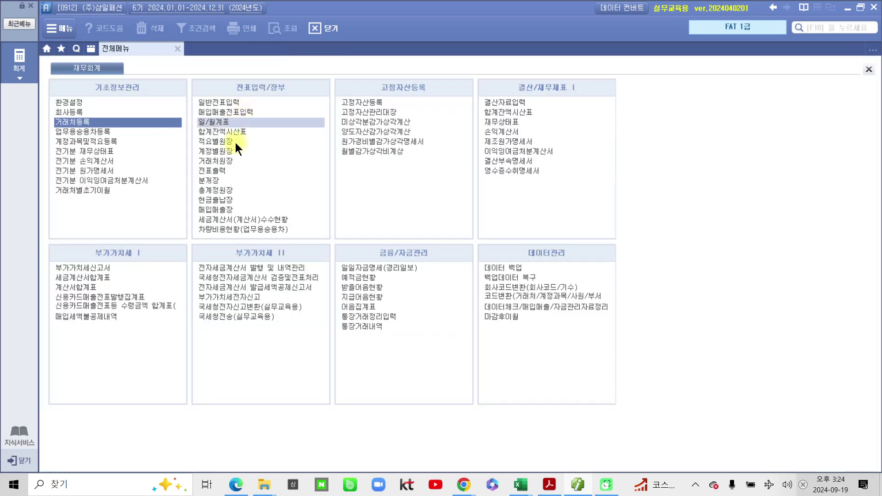
- Switch back to the textbook PDF and highlight 래처코드 in the item ② heading on page 36
click(580, 483)
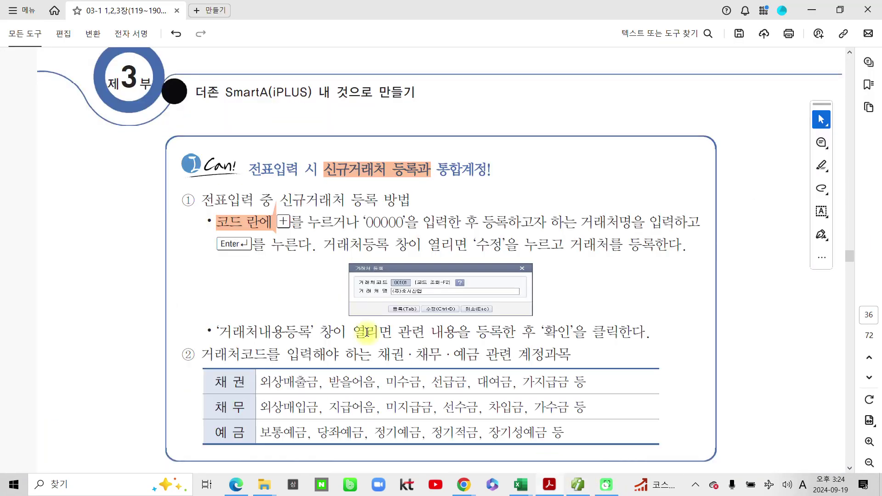
scroll(307, 276, down, 3)
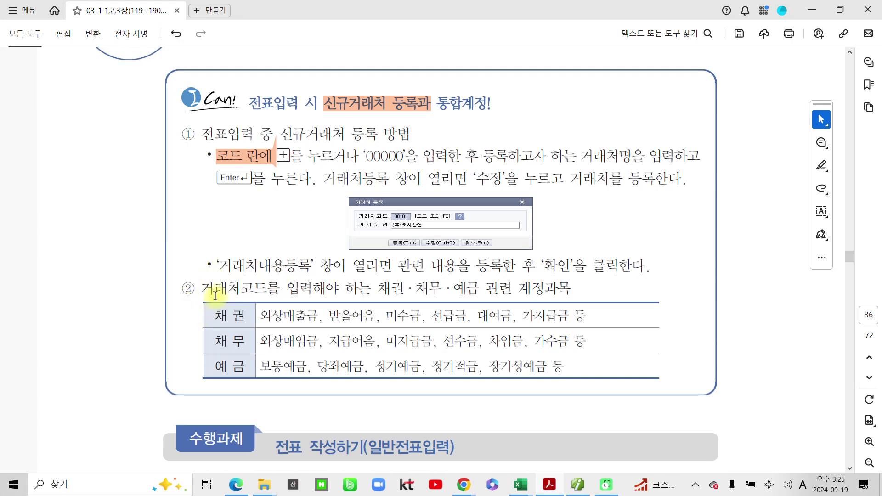
drag(212, 288, 266, 286)
click(306, 310)
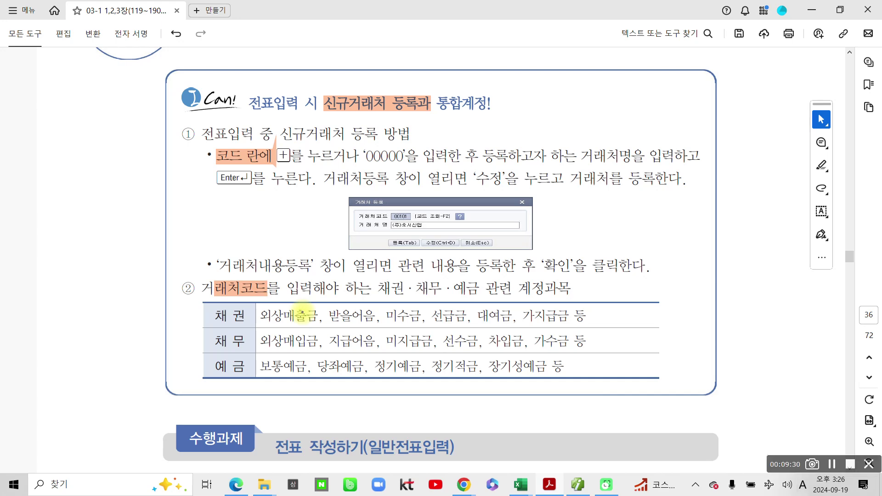
- Circle 코드, 채권, 채무 and 예금 in the item ② heading and mark the row labels 채권, 채무 and 예금 in its table
mouse_move(386, 274)
mouse_down()
mouse_move(404, 297)
mouse_move(381, 276)
mouse_move(439, 301)
mouse_move(413, 275)
mouse_move(478, 299)
mouse_move(465, 272)
mouse_up()
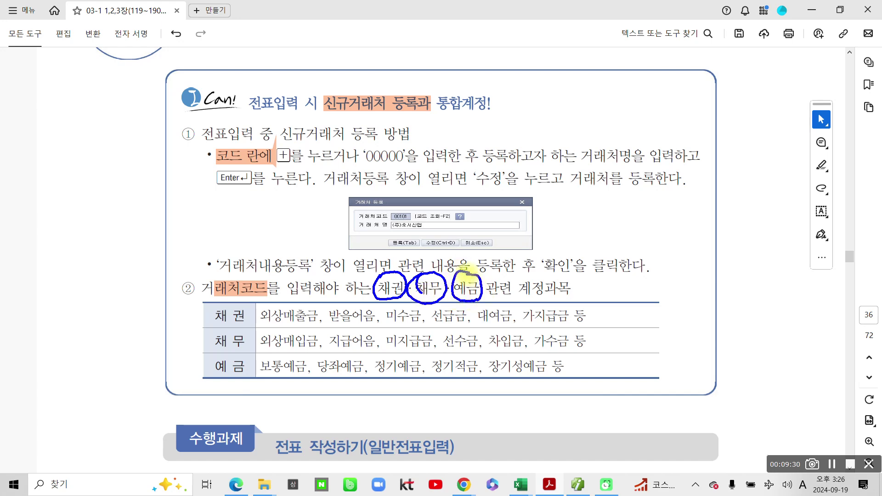
mouse_move(268, 298)
mouse_down()
mouse_move(244, 299)
mouse_move(287, 281)
mouse_move(257, 307)
mouse_move(242, 269)
mouse_move(275, 294)
mouse_up()
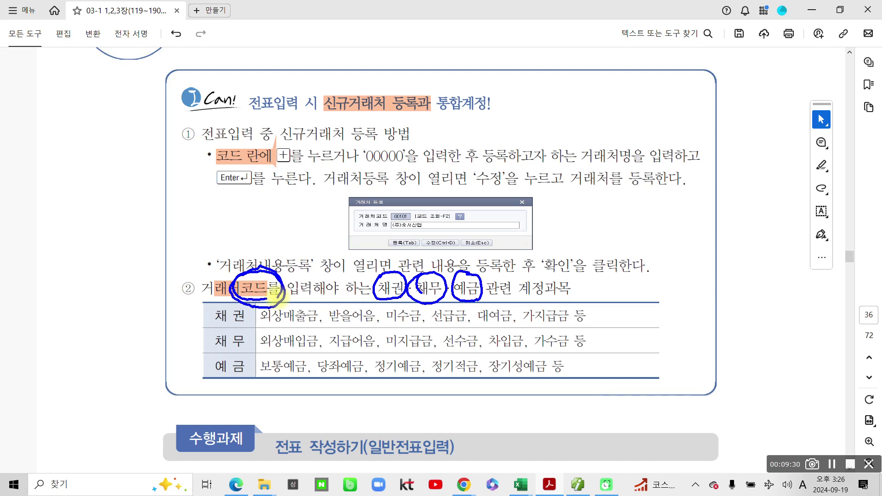
mouse_move(247, 322)
mouse_down()
mouse_move(206, 308)
mouse_move(242, 317)
mouse_up()
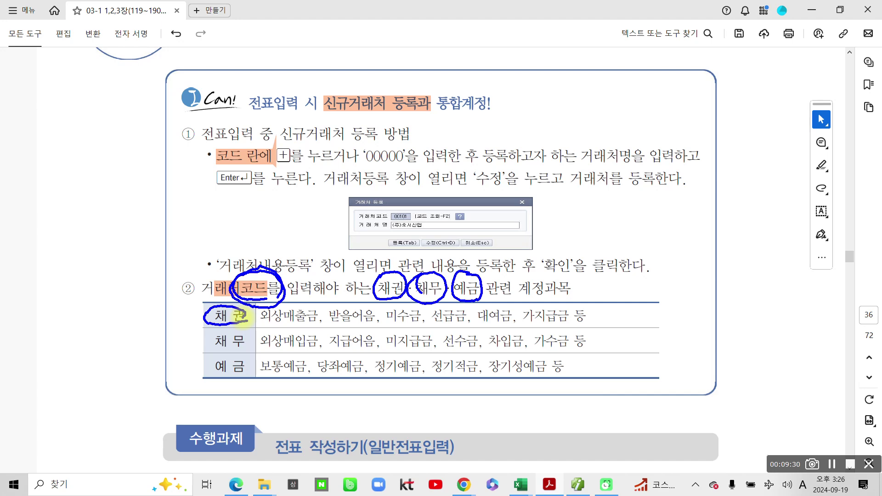
drag(237, 327, 239, 351)
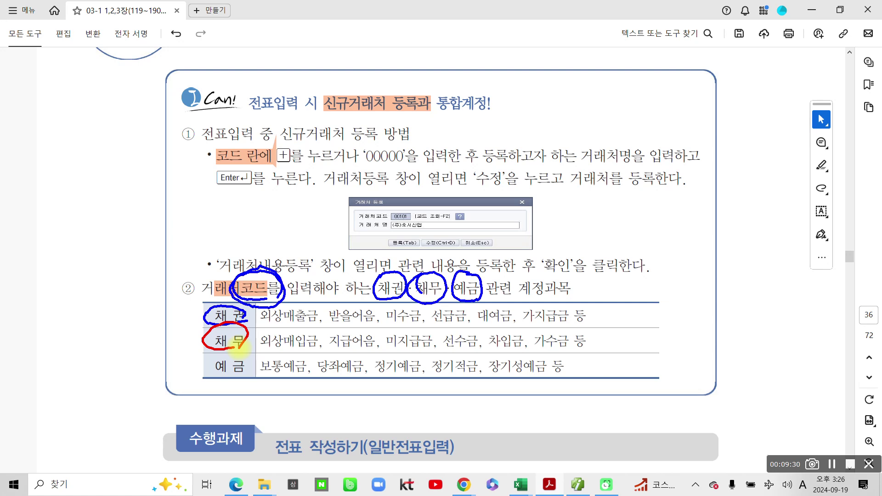
mouse_move(205, 380)
mouse_down()
mouse_move(205, 354)
mouse_move(196, 392)
mouse_up()
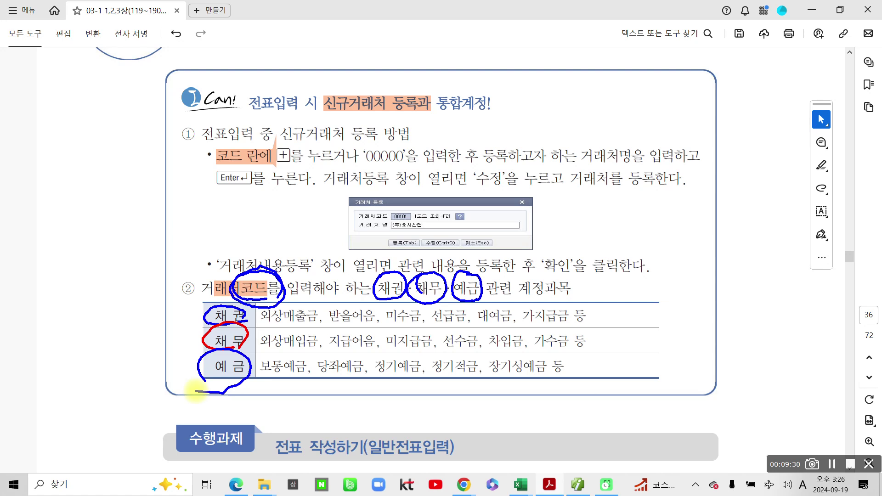
drag(265, 388, 614, 392)
drag(204, 396, 243, 384)
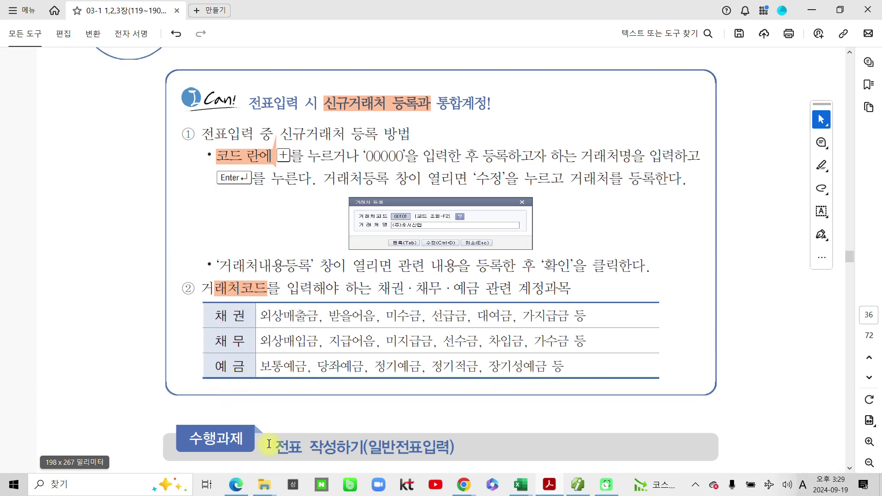
- Highlight the 수행과제 title 전표 작성하기(일반전표입력) below the I Can! box
scroll(368, 386, down, 5)
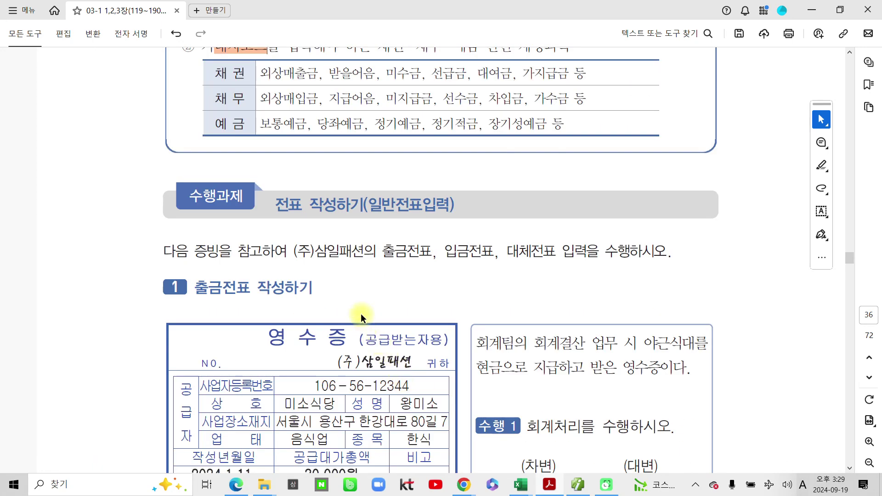
drag(277, 207, 453, 206)
click(396, 224)
click(485, 228)
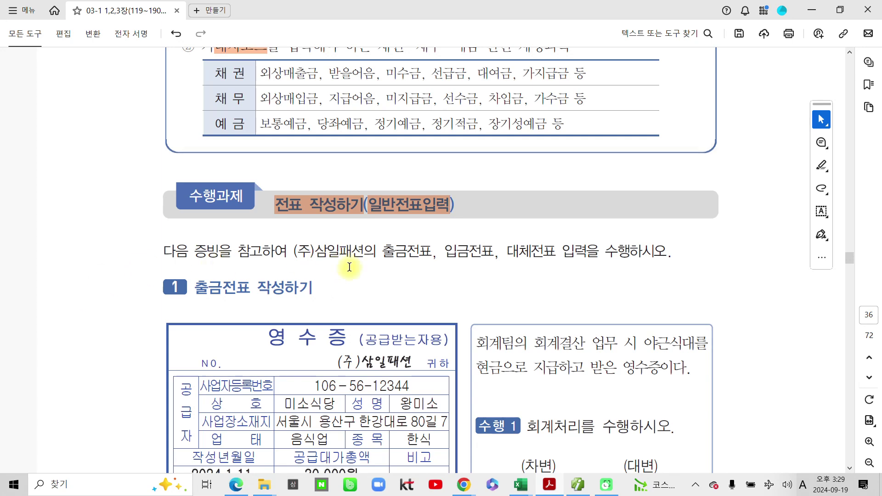
- Highlight 출금전표, 입금전표, 대체전표 in the instruction sentence and the section 1 heading 출금전표 작성하기
drag(381, 253, 556, 251)
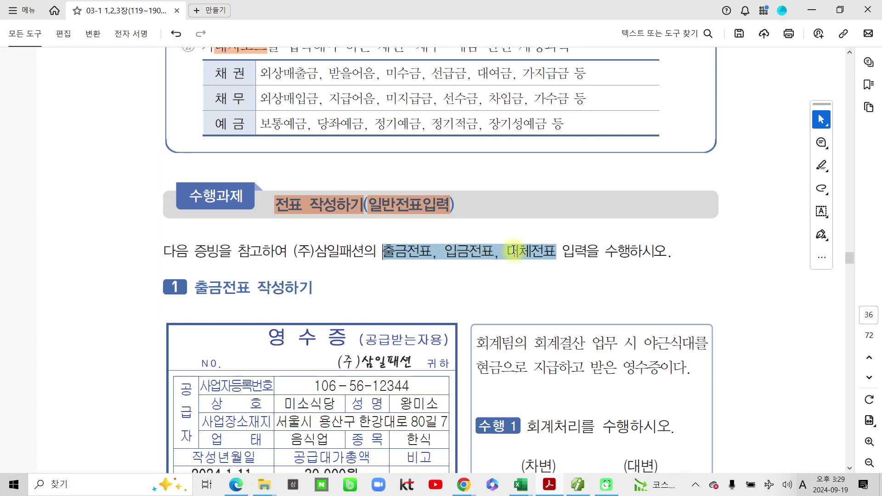
click(550, 271)
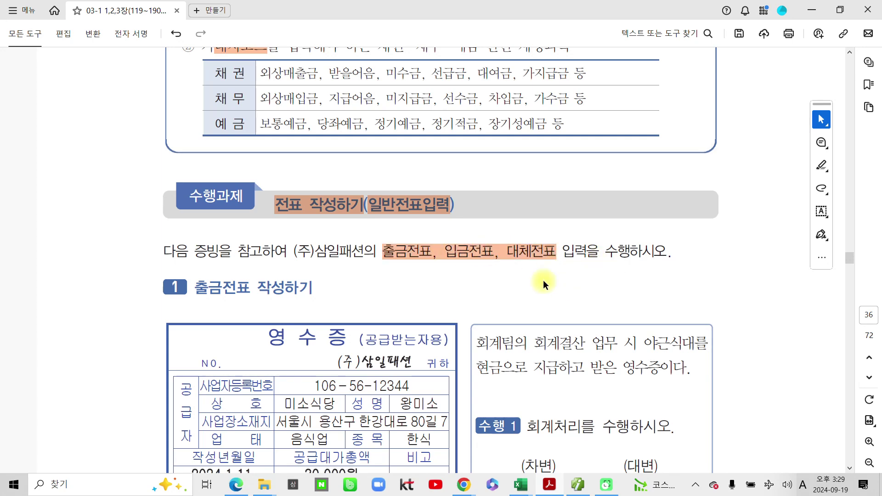
drag(196, 286, 321, 281)
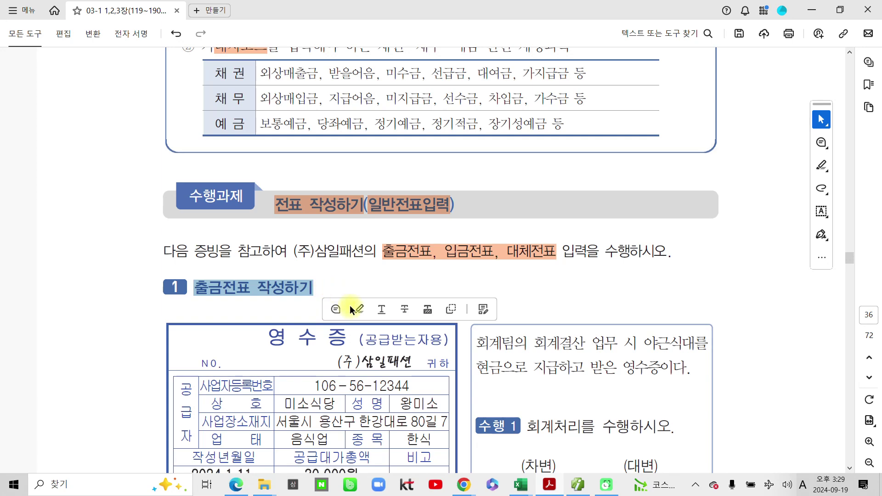
click(366, 309)
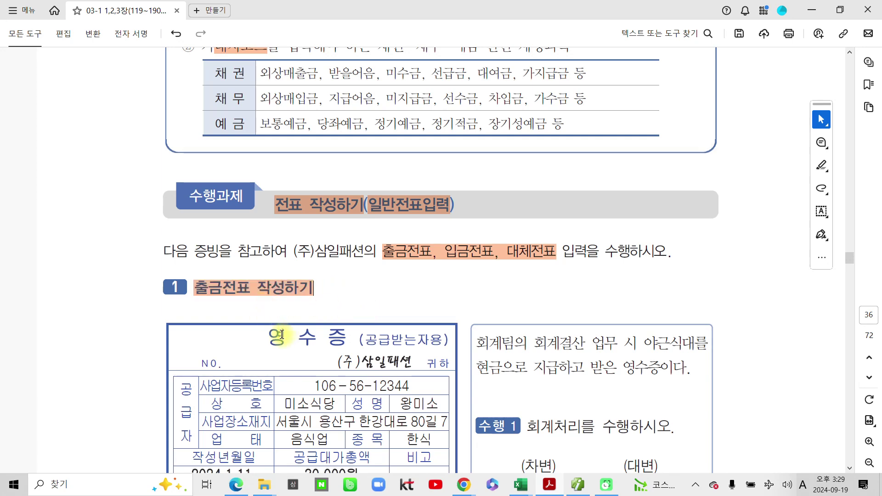
- Circle 영수증, 30,000원, the transaction description and its words 회계팀 and 현금, and underline the date 1.11. on the receipt
scroll(306, 369, down, 3)
scroll(306, 368, down, 1)
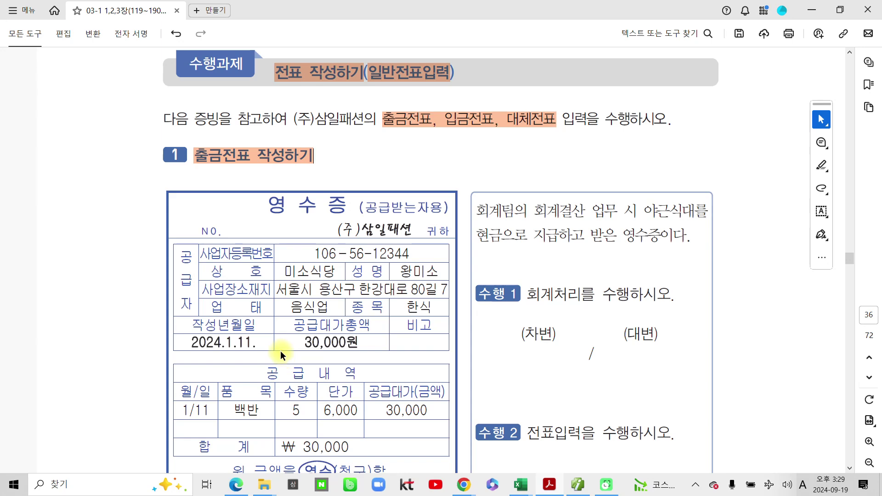
mouse_move(327, 224)
mouse_down()
mouse_move(275, 182)
mouse_move(335, 220)
mouse_up()
mouse_move(507, 259)
mouse_down()
mouse_move(565, 161)
mouse_move(616, 258)
mouse_move(481, 265)
mouse_up()
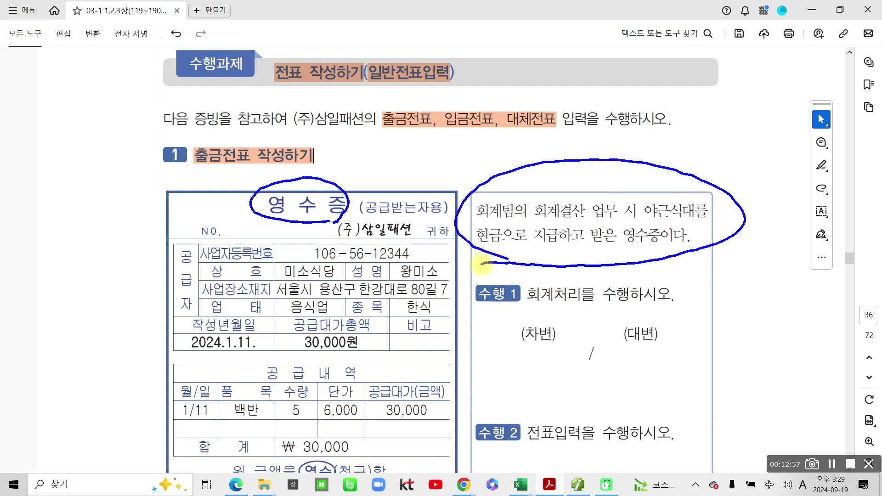
mouse_move(508, 235)
mouse_down()
mouse_move(505, 185)
mouse_move(517, 227)
mouse_up()
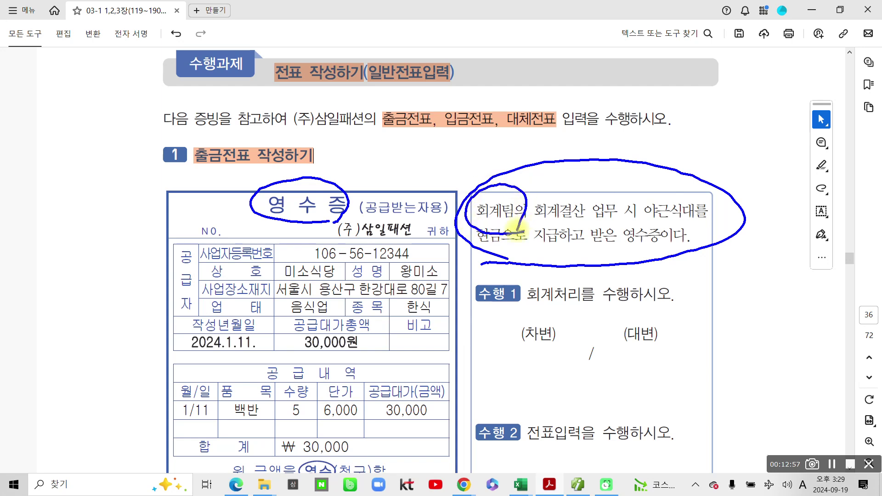
drag(224, 357, 262, 361)
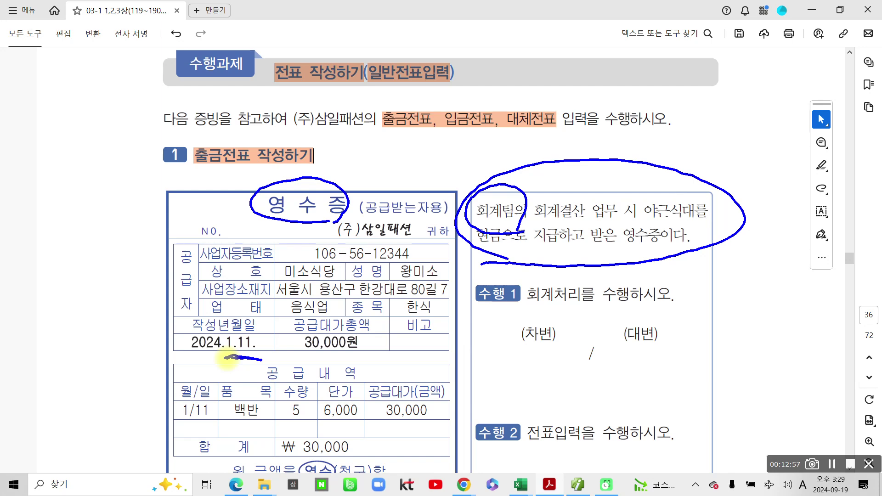
drag(349, 372, 359, 367)
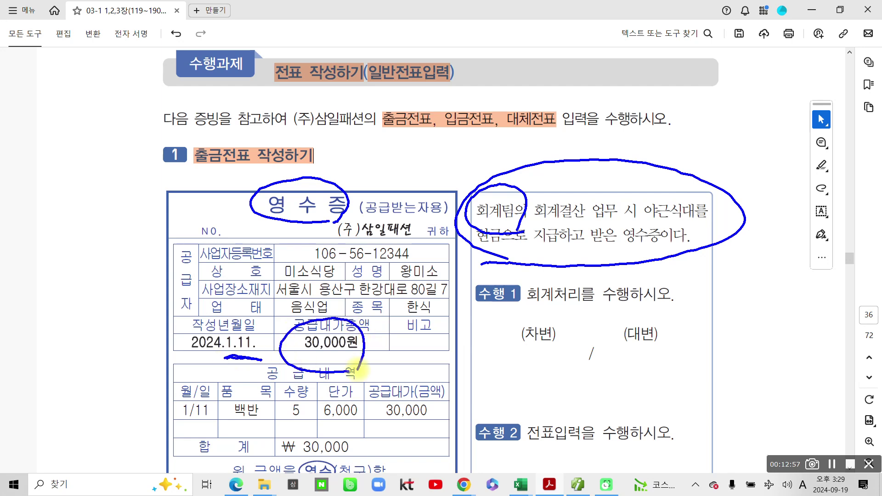
mouse_move(483, 273)
mouse_down()
mouse_move(458, 250)
mouse_move(509, 273)
mouse_up()
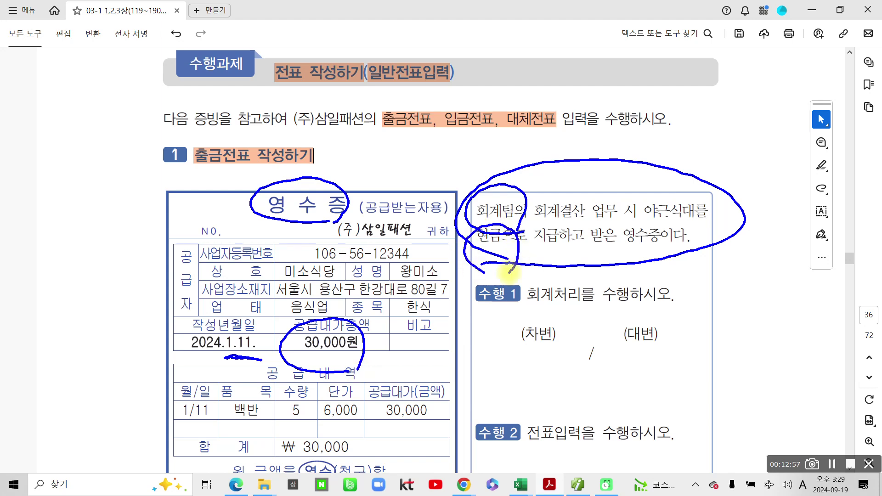
- Circle 일반전표입력 and 출금전표 in the headings, box the 수행 1 journal entry area, and circle 현금 in the description again
mouse_move(452, 90)
mouse_down()
mouse_move(459, 98)
mouse_move(426, 123)
mouse_up()
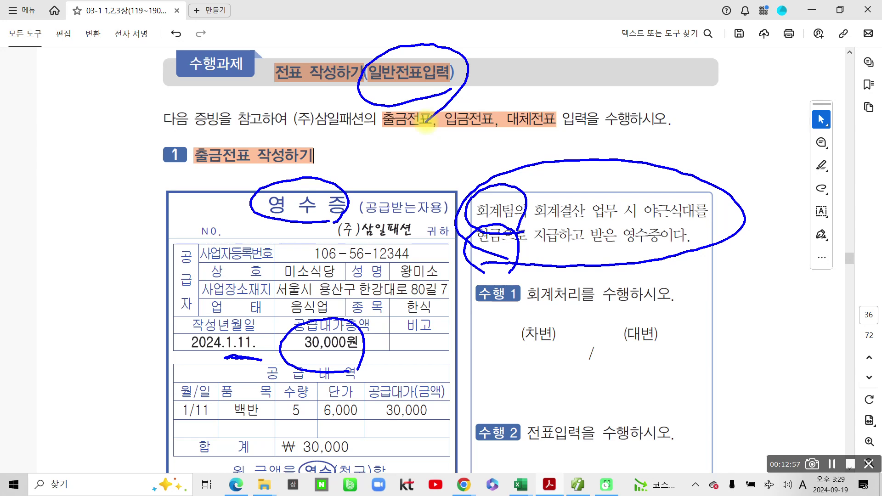
mouse_move(241, 177)
mouse_down()
mouse_move(174, 164)
mouse_move(209, 205)
mouse_up()
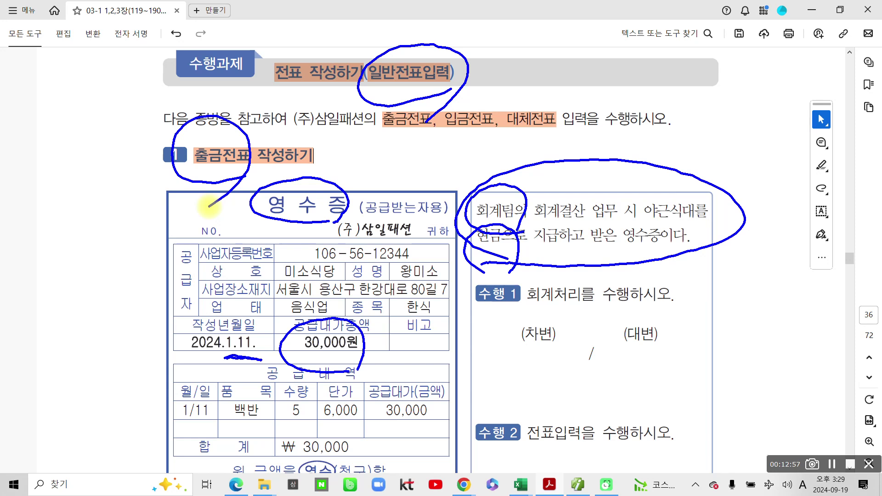
drag(368, 296, 366, 404)
mouse_move(400, 302)
mouse_down()
mouse_move(818, 298)
mouse_move(850, 420)
mouse_move(367, 430)
mouse_up()
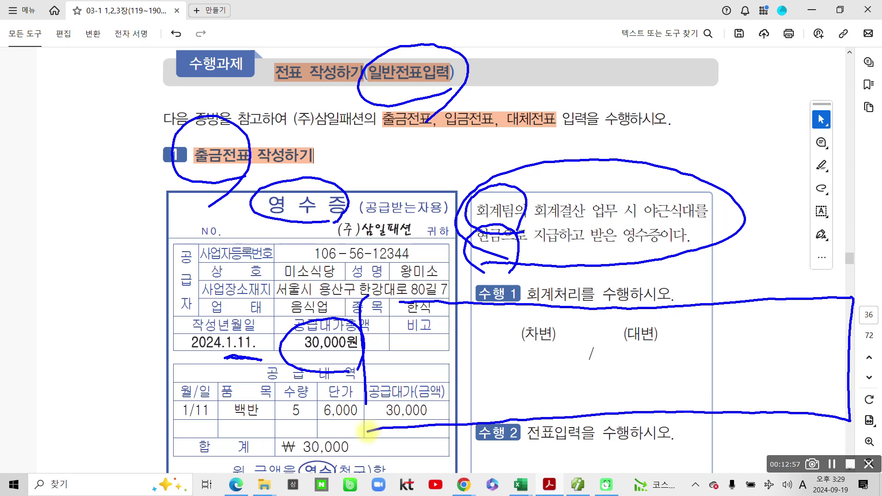
mouse_move(507, 250)
mouse_down()
mouse_move(477, 264)
mouse_move(474, 230)
mouse_move(494, 254)
mouse_up()
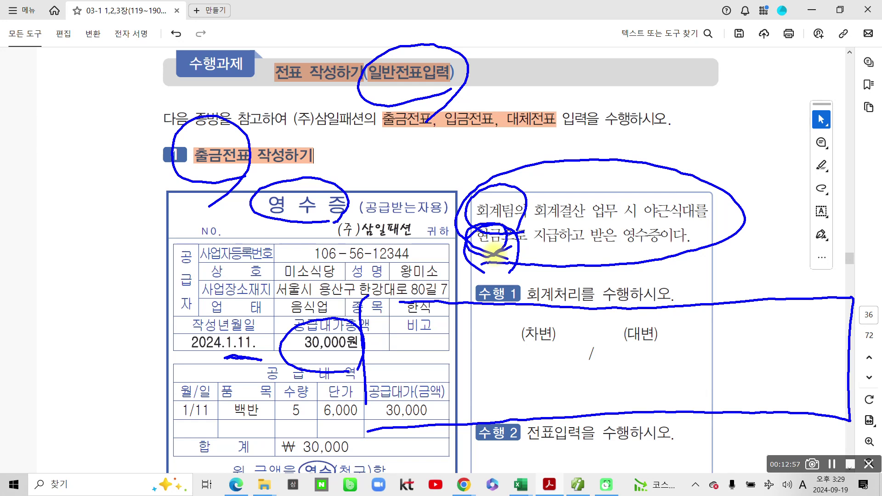
- Handwrite the credit entry 현금 30,000 below (대변) in 수행 1
drag(623, 339, 635, 341)
mouse_move(616, 352)
mouse_down()
mouse_move(627, 360)
mouse_move(651, 346)
mouse_move(655, 353)
mouse_up()
mouse_move(662, 338)
mouse_down()
mouse_move(663, 371)
mouse_move(687, 347)
mouse_up()
mouse_move(667, 353)
mouse_down()
mouse_move(707, 352)
mouse_move(676, 376)
mouse_move(704, 373)
mouse_up()
mouse_move(732, 349)
mouse_down()
mouse_move(741, 365)
mouse_move(750, 362)
mouse_up()
drag(753, 349, 771, 374)
drag(785, 349, 829, 361)
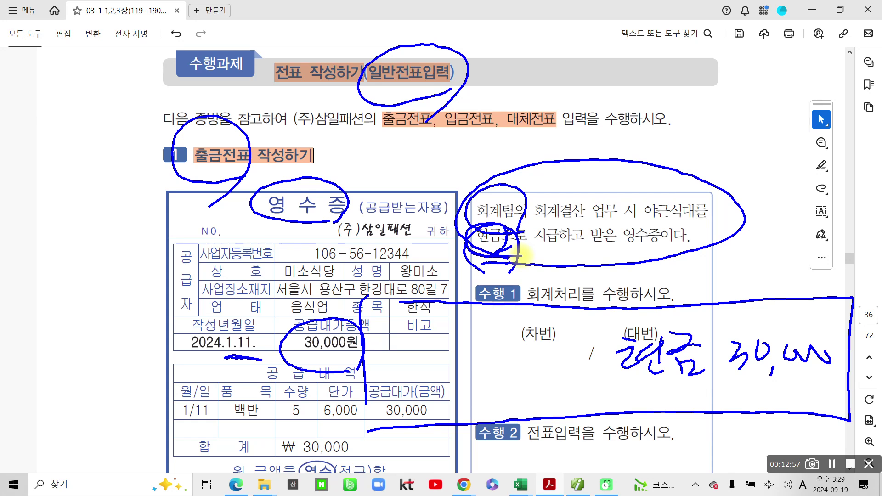
- Circle 야근식대 in the transaction description and underline 회계팀의 and 야근식대를
mouse_move(673, 230)
mouse_down()
mouse_move(662, 187)
mouse_move(679, 237)
mouse_up()
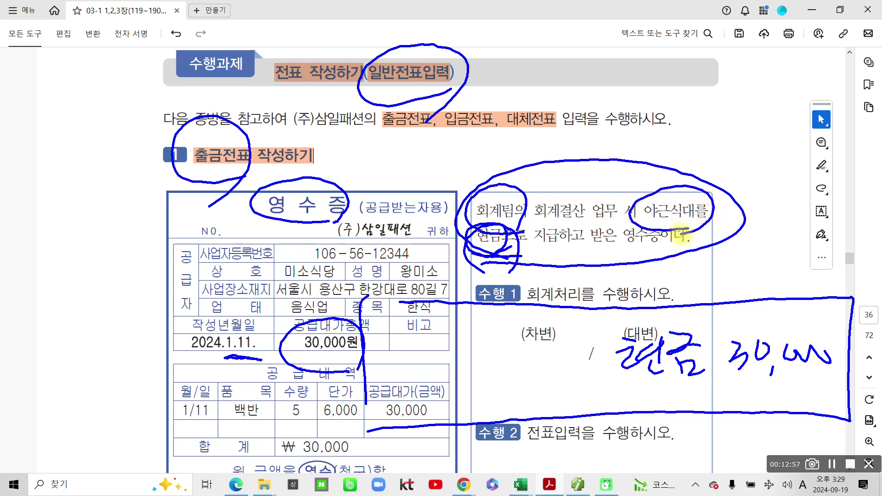
drag(474, 222, 551, 224)
drag(617, 220, 703, 227)
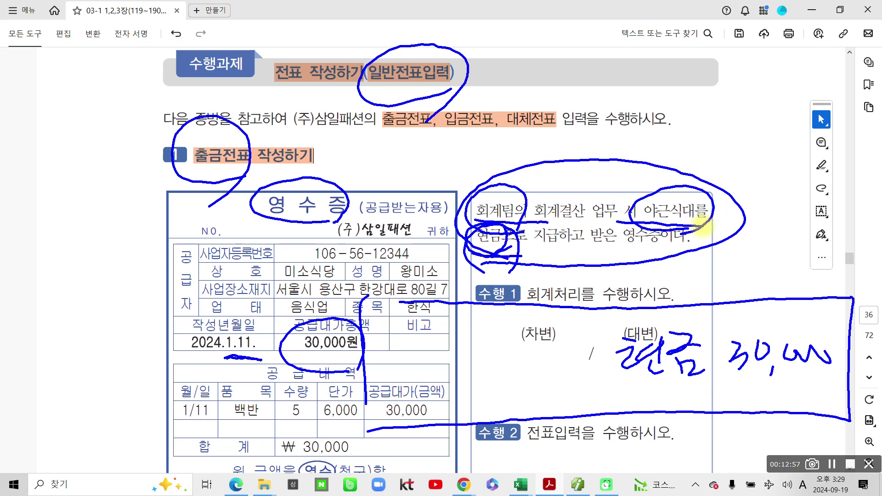
- Handwrite the debit entry 복리후생비 30,000 below (차변) in 수행 1
drag(445, 319, 441, 357)
mouse_move(440, 348)
mouse_down()
mouse_move(436, 373)
mouse_move(465, 360)
mouse_up()
mouse_move(430, 389)
mouse_down()
mouse_move(438, 382)
mouse_move(454, 397)
mouse_up()
mouse_move(458, 360)
mouse_down()
mouse_move(477, 354)
mouse_move(482, 371)
mouse_up()
drag(491, 343, 487, 405)
drag(499, 324, 521, 338)
mouse_move(505, 345)
mouse_down()
mouse_move(504, 362)
mouse_move(522, 363)
mouse_up()
mouse_move(509, 368)
mouse_down()
mouse_move(510, 399)
mouse_move(533, 342)
mouse_up()
drag(524, 351, 533, 369)
mouse_move(535, 337)
mouse_down()
mouse_move(542, 367)
mouse_move(547, 363)
mouse_up()
drag(542, 365, 545, 373)
mouse_move(555, 342)
mouse_down()
mouse_move(560, 370)
mouse_move(571, 363)
mouse_up()
drag(574, 331, 575, 359)
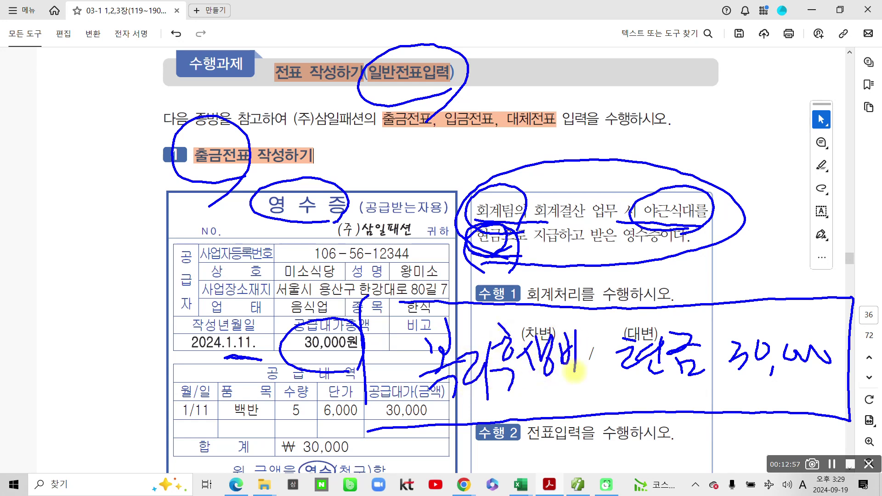
drag(478, 396, 485, 420)
mouse_move(524, 399)
mouse_down()
mouse_move(515, 416)
mouse_move(524, 400)
mouse_move(579, 388)
mouse_up()
click(541, 415)
drag(584, 378, 583, 400)
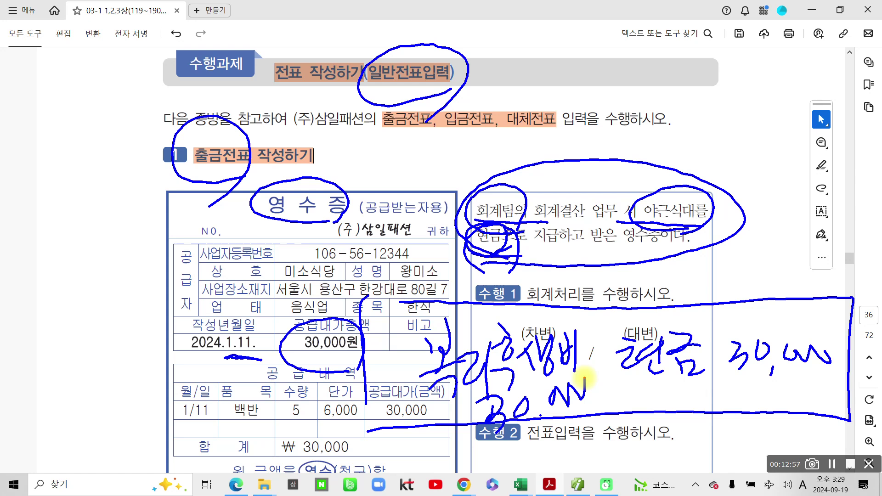
- Circle the transaction description in red and mark the 수행 1 and 수행 2 instructions below it
mouse_move(558, 275)
mouse_down()
mouse_move(767, 163)
mouse_move(448, 259)
mouse_move(446, 250)
mouse_up()
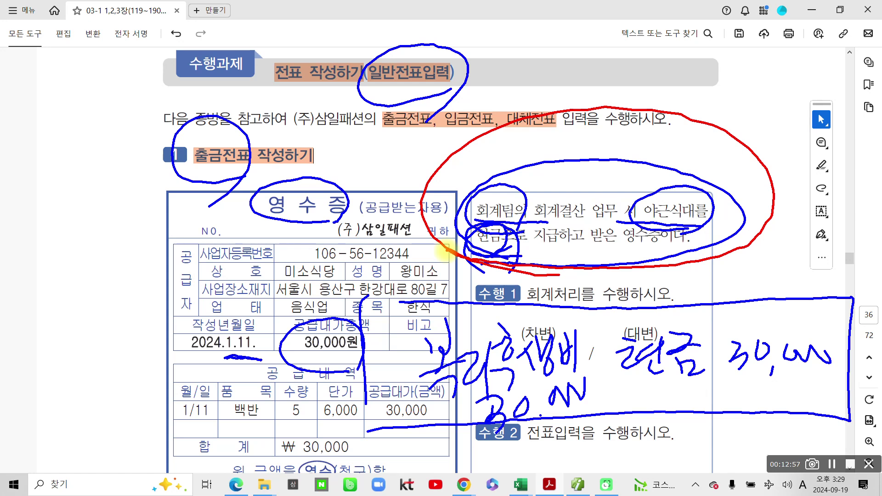
mouse_move(558, 311)
mouse_down()
mouse_move(579, 309)
mouse_move(519, 313)
mouse_up()
drag(567, 459, 568, 457)
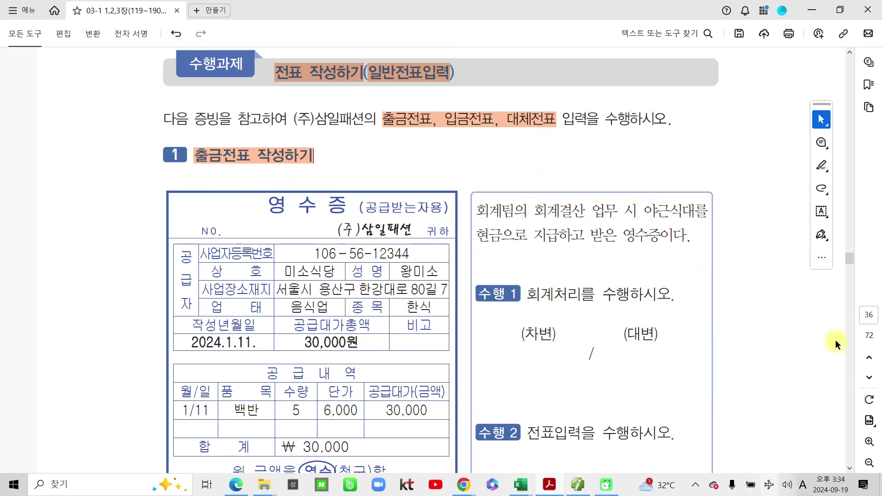
- View the rest of the 출금전표 exercise on page 154 and switch to the SmartA accounting program
scroll(629, 390, down, 1)
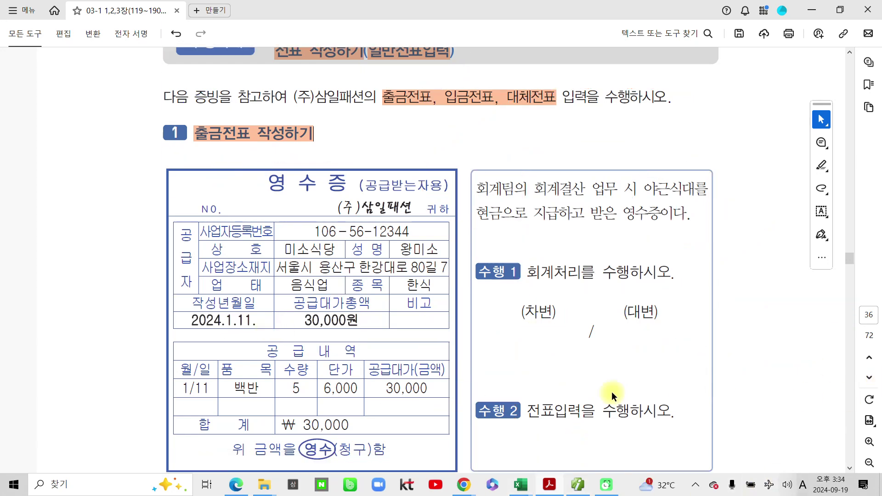
scroll(630, 390, down, 3)
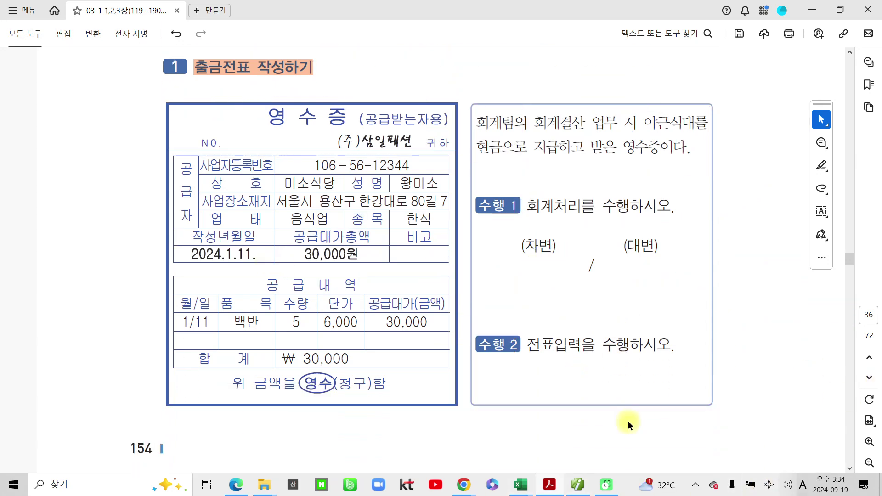
click(586, 490)
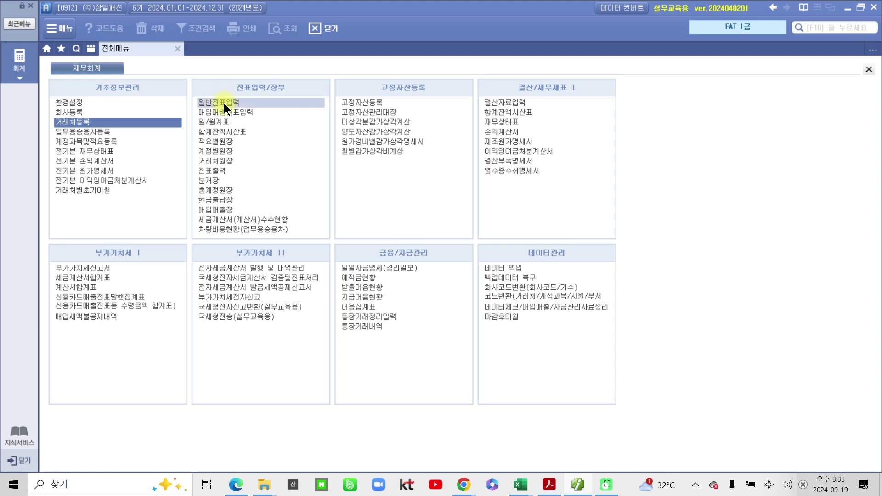
- Box 일반전표입력 and 매입매출전표입력 in red and open the 일반전표입력 screen
drag(182, 88, 297, 118)
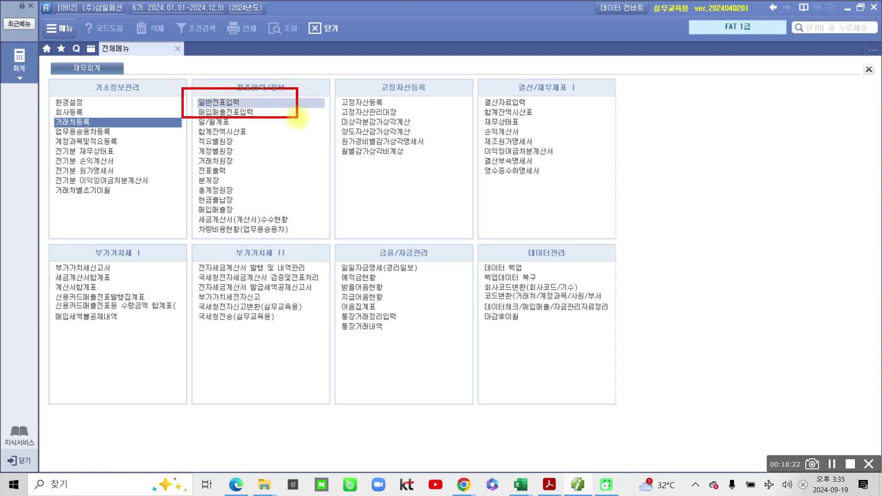
click(218, 103)
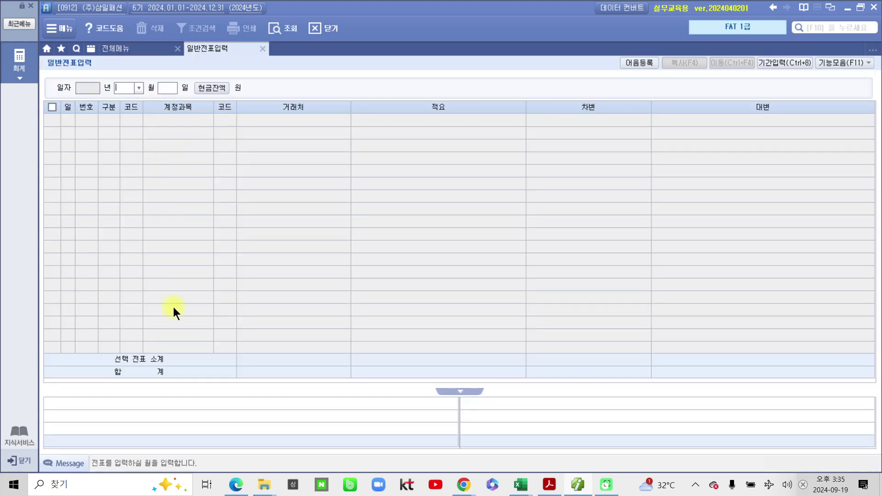
- Circle the 일자 fields in red and draw lines down from the month and day boxes
key(ctrl+2)
mouse_move(62, 73)
mouse_down()
mouse_move(138, 112)
mouse_move(193, 63)
mouse_move(40, 82)
mouse_up()
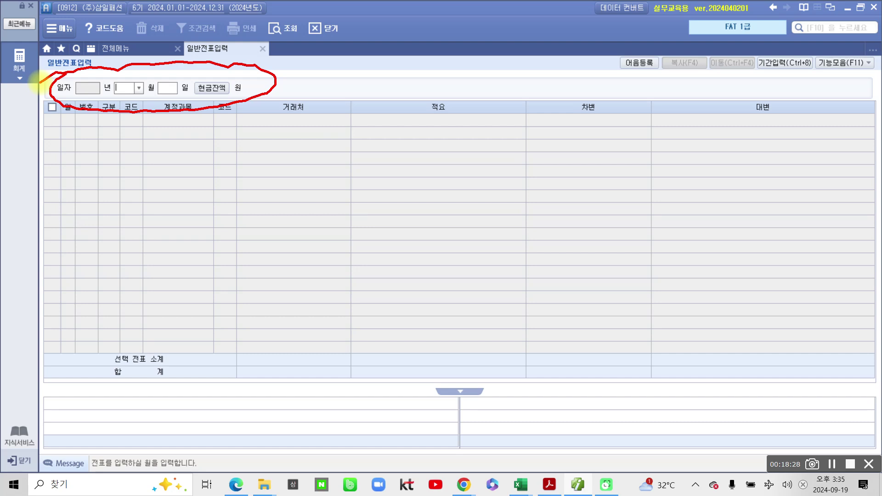
drag(118, 86, 118, 142)
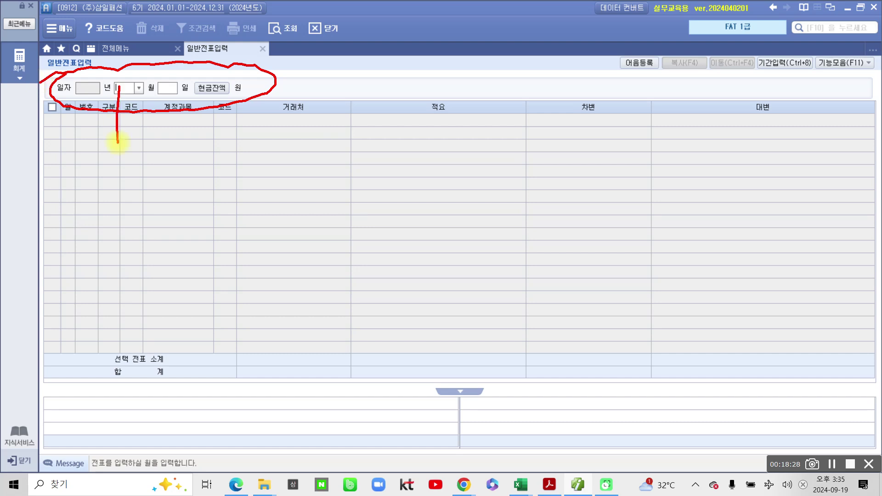
mouse_move(170, 86)
mouse_down()
mouse_move(168, 138)
mouse_move(187, 155)
mouse_up()
key(Escape)
- Set the slip date to month 01, day 11
text(1)
key(Return)
text(11)
key(Return)
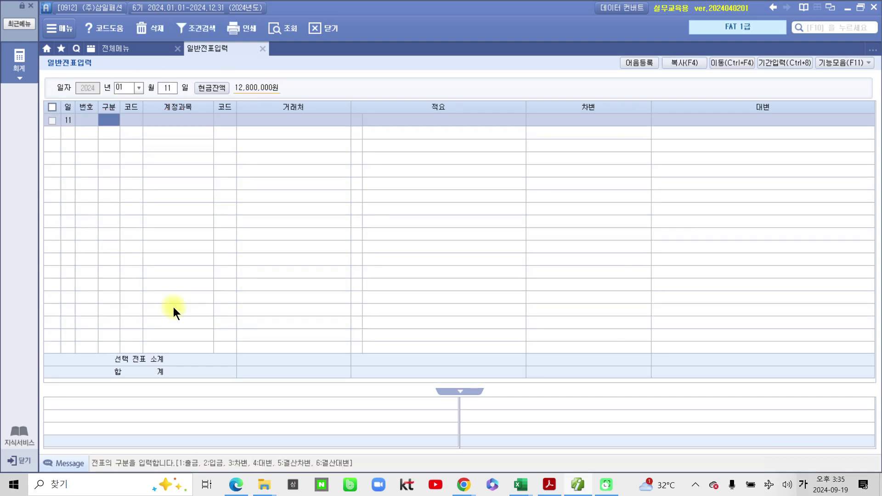
- Circle the entered month and day in red and draw an arrow down the 일 column
mouse_move(119, 65)
mouse_down()
mouse_move(223, 85)
mouse_move(74, 70)
mouse_up()
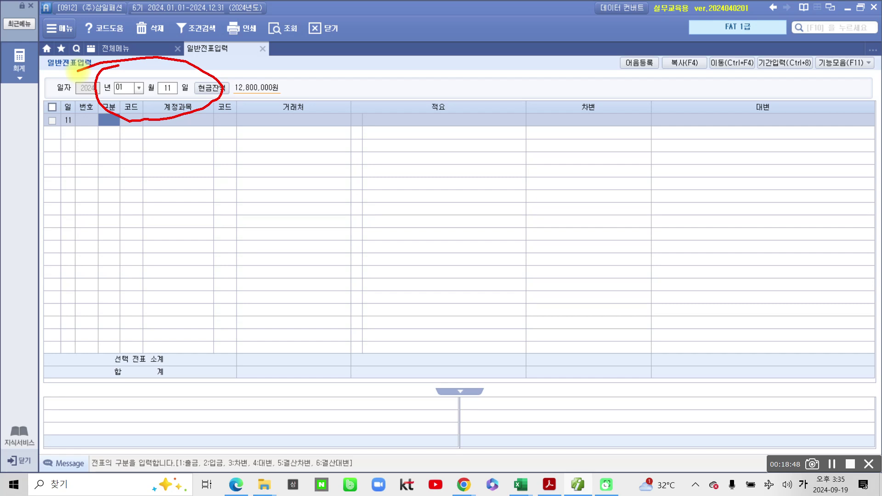
drag(67, 142, 67, 314)
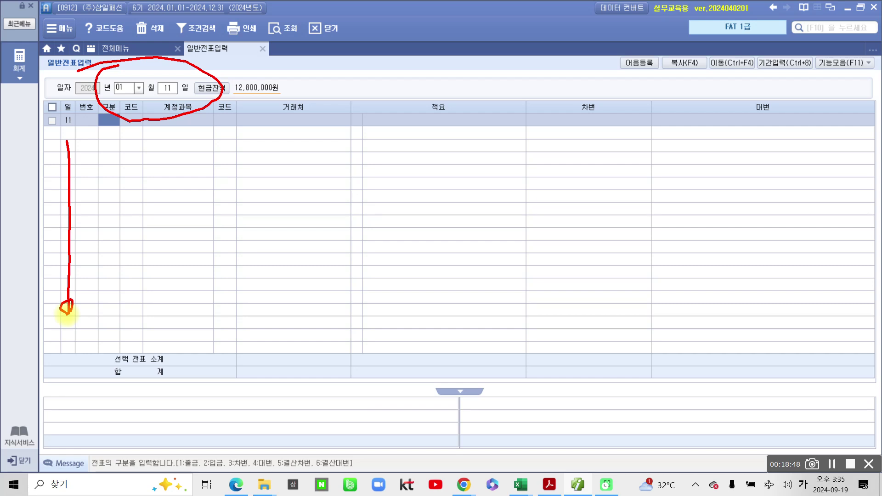
mouse_move(206, 110)
mouse_down()
mouse_move(161, 50)
mouse_move(188, 136)
mouse_up()
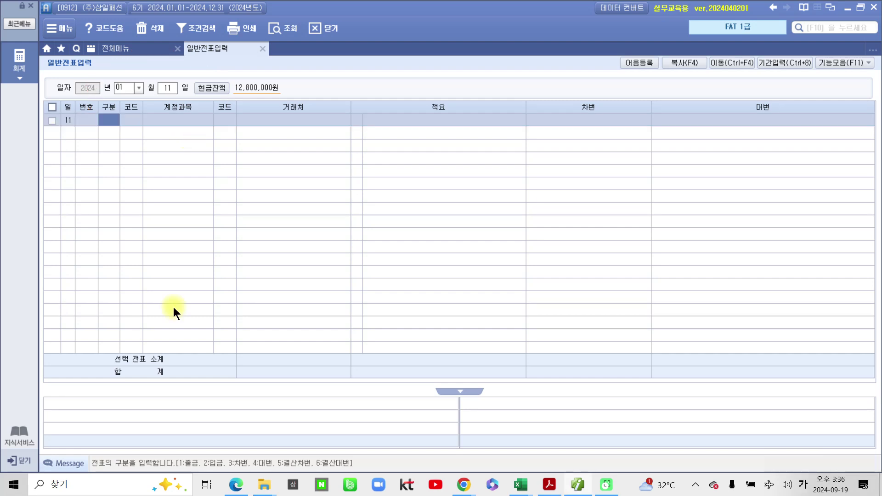
- Circle the 구분 cell and the message listing the slip types in red, and connect them with an arrow
key(ctrl+2)
drag(126, 127, 123, 137)
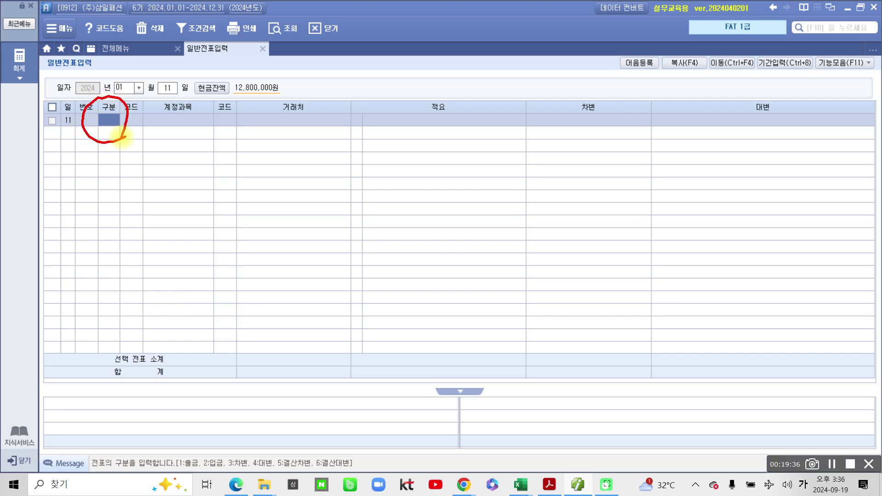
mouse_move(91, 439)
mouse_down()
mouse_move(85, 456)
mouse_move(288, 484)
mouse_move(221, 433)
mouse_move(77, 439)
mouse_up()
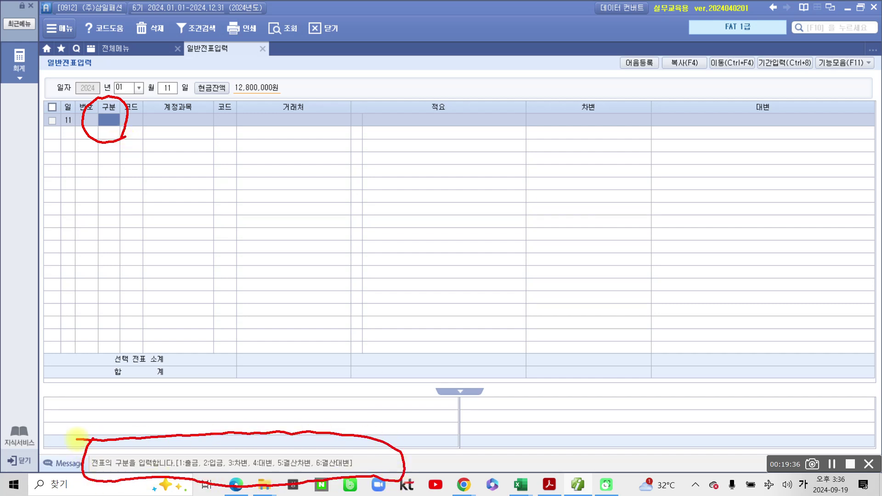
mouse_move(110, 129)
mouse_down()
mouse_move(174, 415)
mouse_move(33, 464)
mouse_move(92, 484)
mouse_up()
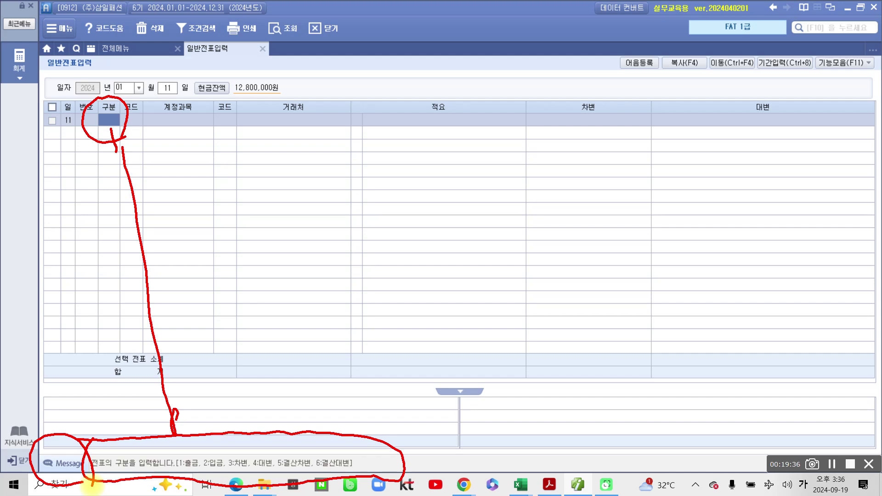
key(Escape)
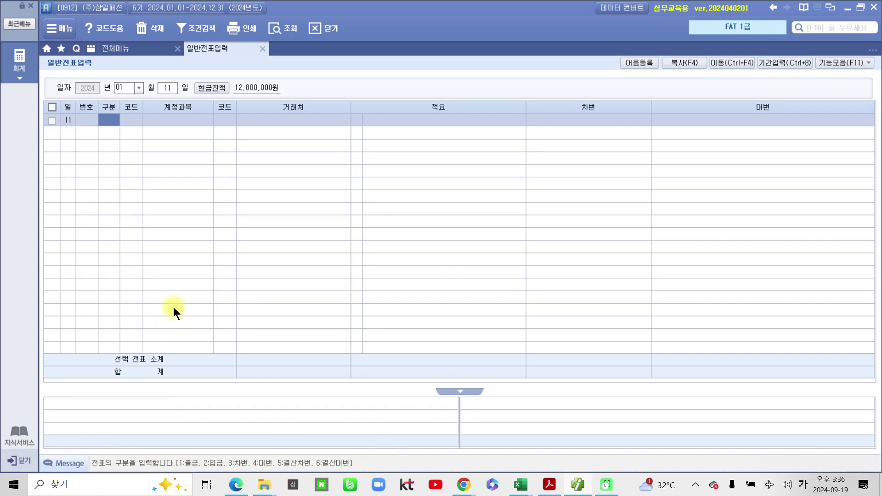
- Set 구분 to 1 (출금) and circle the 대변 cell containing 현금 in red
text(1)
key(Return)
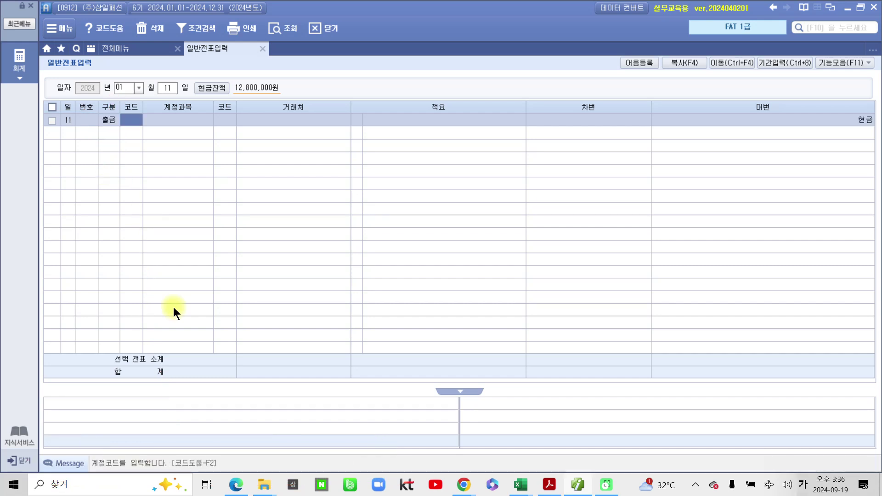
key(F8)
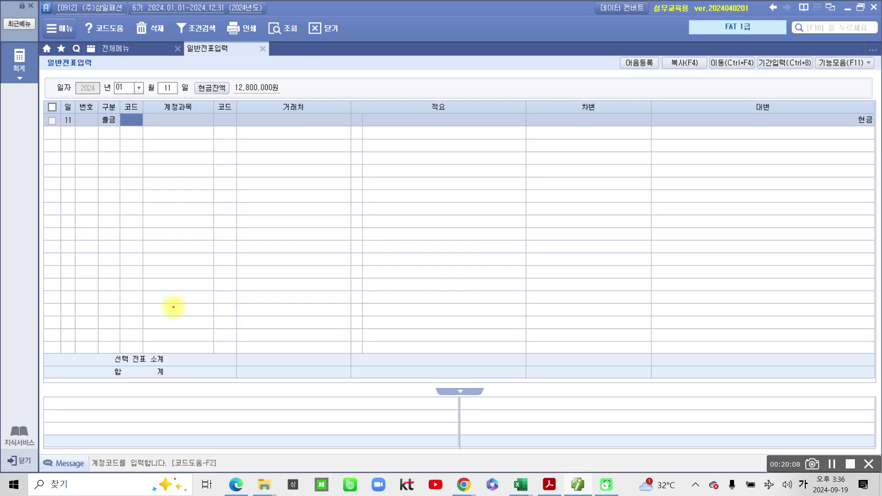
drag(698, 102, 703, 125)
mouse_move(714, 88)
mouse_down()
mouse_move(811, 87)
mouse_move(871, 122)
mouse_move(810, 151)
mouse_up()
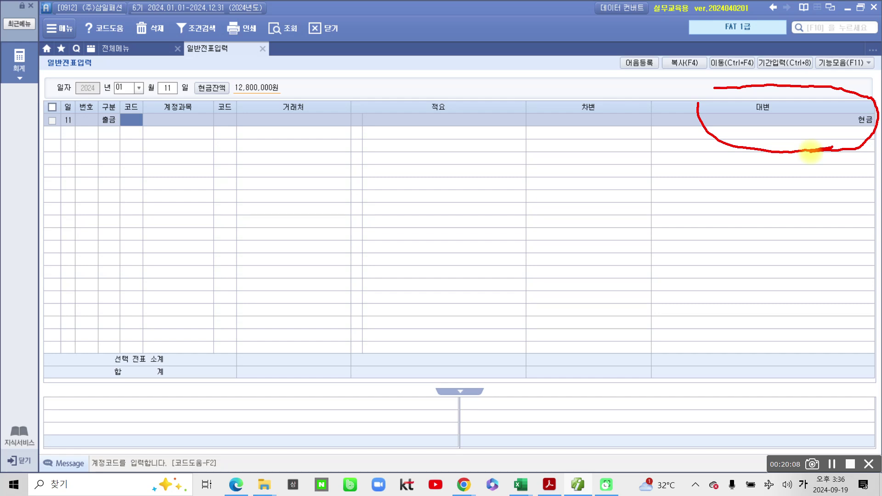
- Box the account 코드 and 계정과목 columns, link them by arrow to the circled 차변 column, and handwrite 30,000 there
mouse_move(119, 87)
mouse_down()
mouse_move(141, 134)
mouse_move(222, 111)
mouse_move(138, 87)
mouse_move(117, 135)
mouse_move(214, 136)
mouse_up()
mouse_move(651, 129)
mouse_down()
mouse_move(565, 140)
mouse_move(639, 76)
mouse_move(597, 140)
mouse_up()
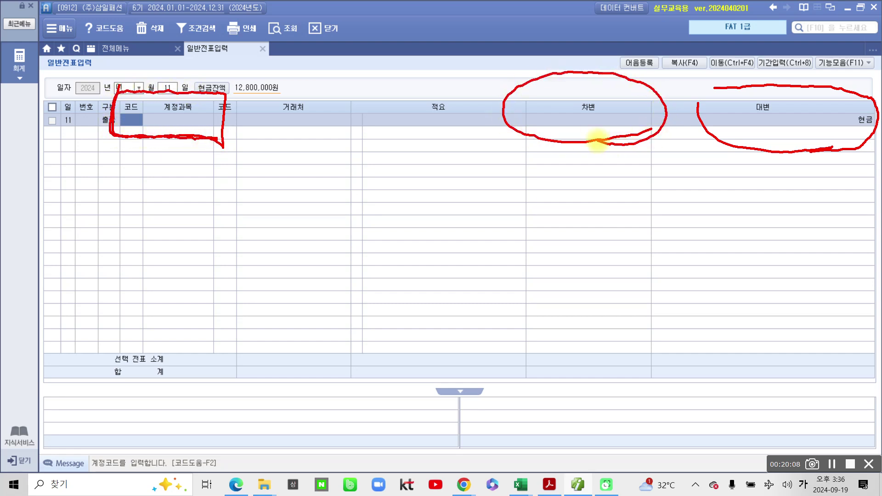
mouse_move(181, 152)
mouse_down()
mouse_move(181, 216)
mouse_move(571, 228)
mouse_move(584, 121)
mouse_up()
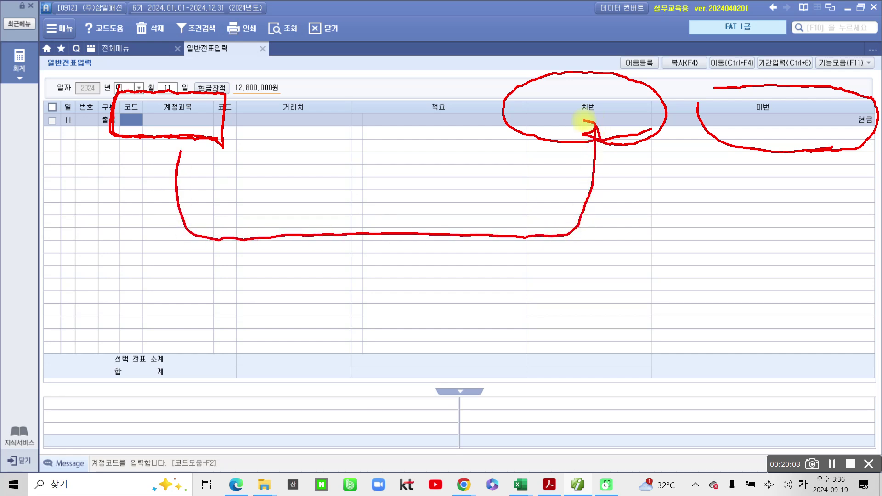
drag(166, 162, 182, 146)
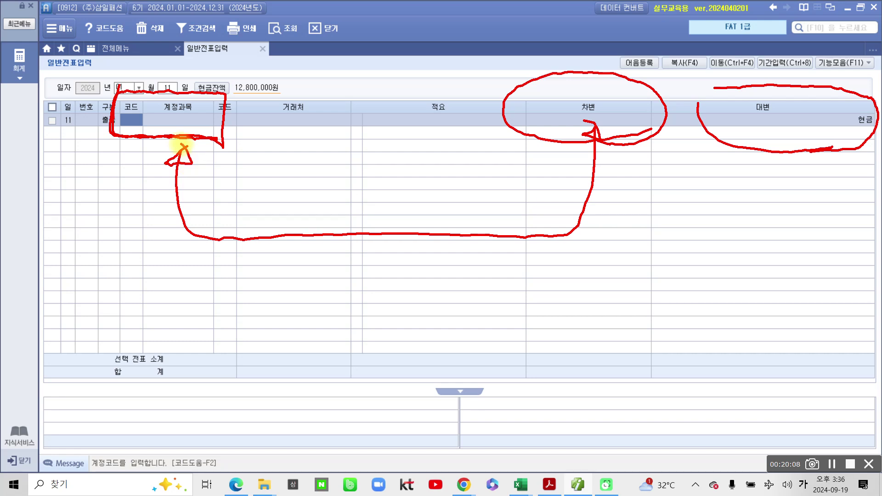
mouse_move(539, 101)
mouse_down()
mouse_move(577, 142)
mouse_move(633, 102)
mouse_up()
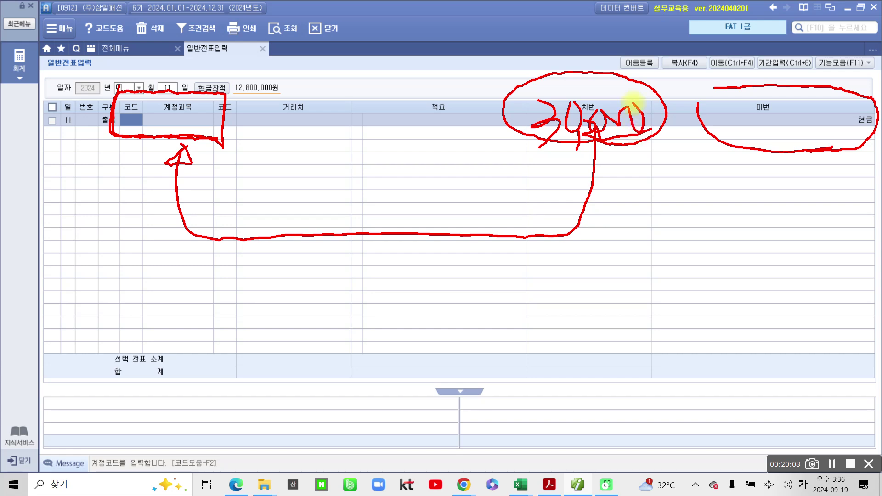
mouse_move(159, 166)
mouse_down()
mouse_move(184, 165)
mouse_move(176, 158)
mouse_up()
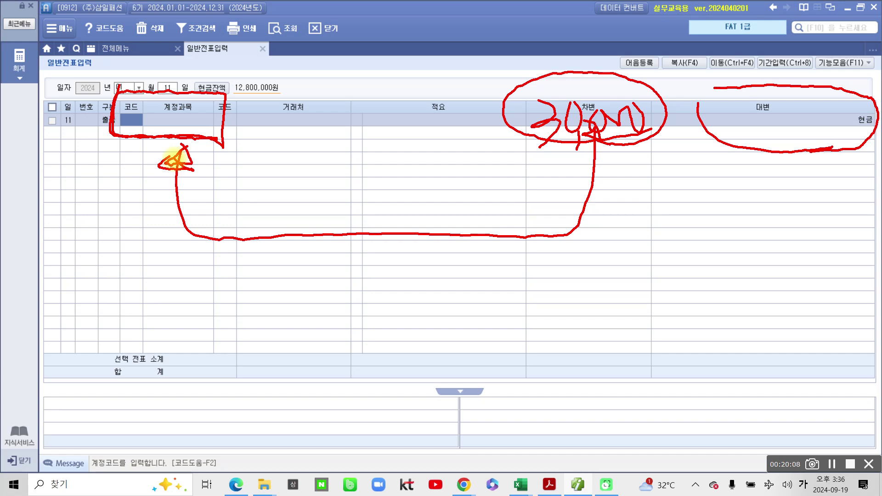
key(Escape)
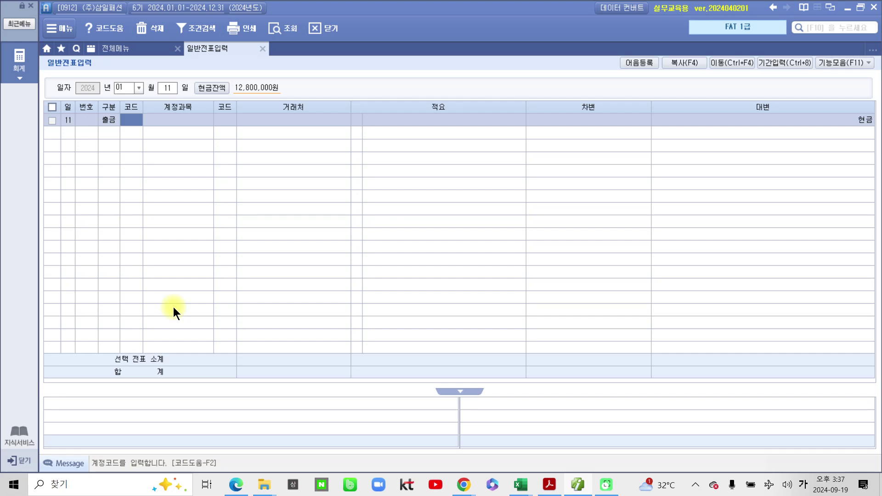
- Look up the account codes for 복리, circle 511 to 711 in red and handwrite 원가 beside them
text(복리)
key(Return)
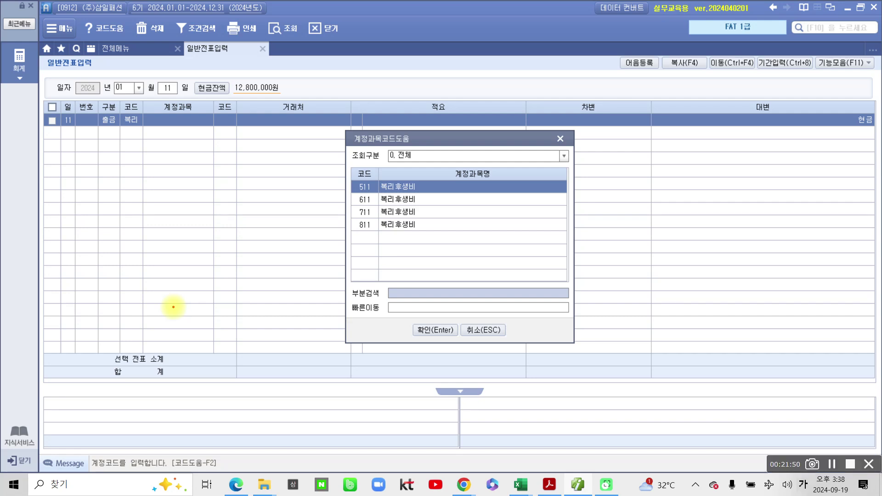
mouse_move(347, 186)
mouse_down()
mouse_move(342, 221)
mouse_move(453, 186)
mouse_move(351, 173)
mouse_up()
mouse_move(485, 177)
mouse_down()
mouse_move(498, 170)
mouse_move(528, 202)
mouse_move(598, 190)
mouse_up()
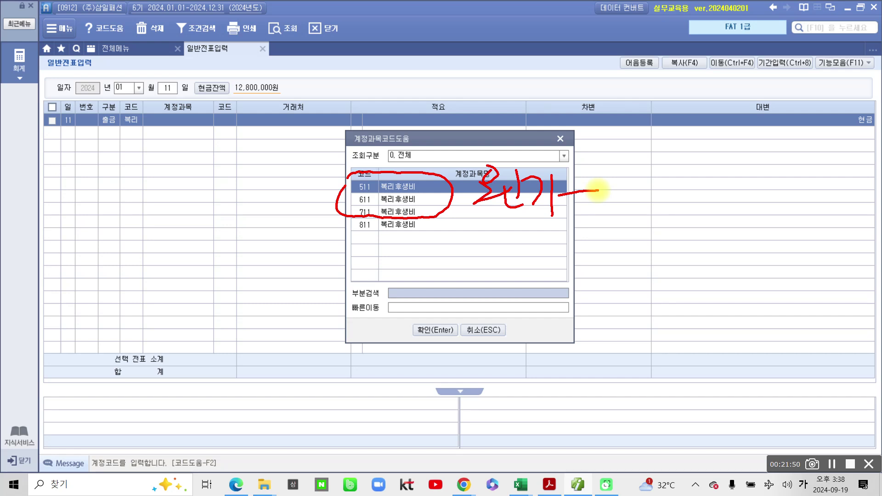
- Circle account code 811 in red and handwrite 판매관리비 beside it
mouse_move(331, 224)
mouse_down()
mouse_move(432, 237)
mouse_move(308, 226)
mouse_up()
mouse_move(457, 226)
mouse_down()
mouse_move(455, 268)
mouse_move(487, 231)
mouse_up()
mouse_move(471, 235)
mouse_down()
mouse_move(466, 256)
mouse_move(482, 276)
mouse_up()
mouse_move(481, 255)
mouse_down()
mouse_move(503, 262)
mouse_move(482, 295)
mouse_move(546, 285)
mouse_up()
mouse_move(566, 273)
mouse_down()
mouse_move(538, 321)
mouse_move(586, 299)
mouse_up()
mouse_move(571, 290)
mouse_down()
mouse_move(568, 297)
mouse_move(593, 296)
mouse_up()
mouse_move(606, 285)
mouse_down()
mouse_move(591, 314)
mouse_move(616, 304)
mouse_up()
drag(574, 309, 587, 332)
mouse_move(613, 304)
mouse_down()
mouse_move(616, 327)
mouse_move(636, 332)
mouse_up()
drag(647, 315, 630, 357)
drag(668, 327, 655, 354)
mouse_move(686, 324)
mouse_down()
mouse_move(669, 360)
mouse_move(673, 346)
mouse_up()
drag(707, 331, 678, 387)
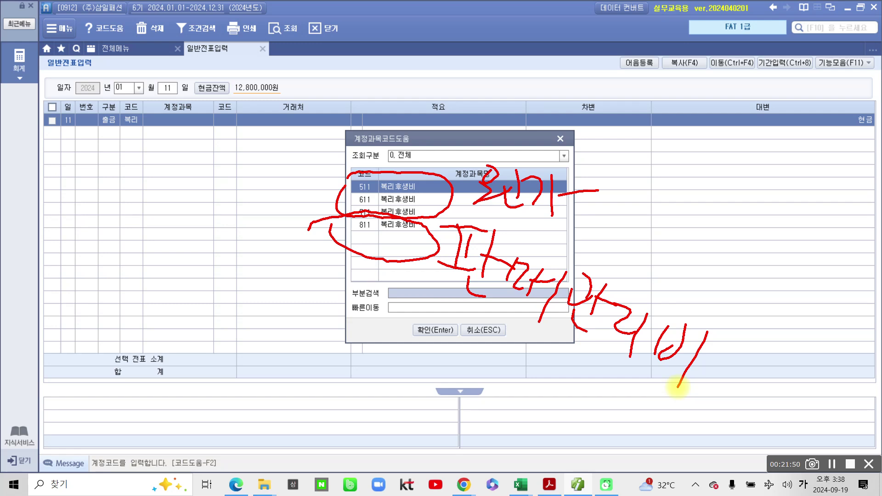
- Circle the handwritten 판매관리비 and underline code 811 in blue, and cross out codes 511 to 711
mouse_move(441, 237)
mouse_down()
mouse_move(715, 365)
mouse_move(457, 237)
mouse_up()
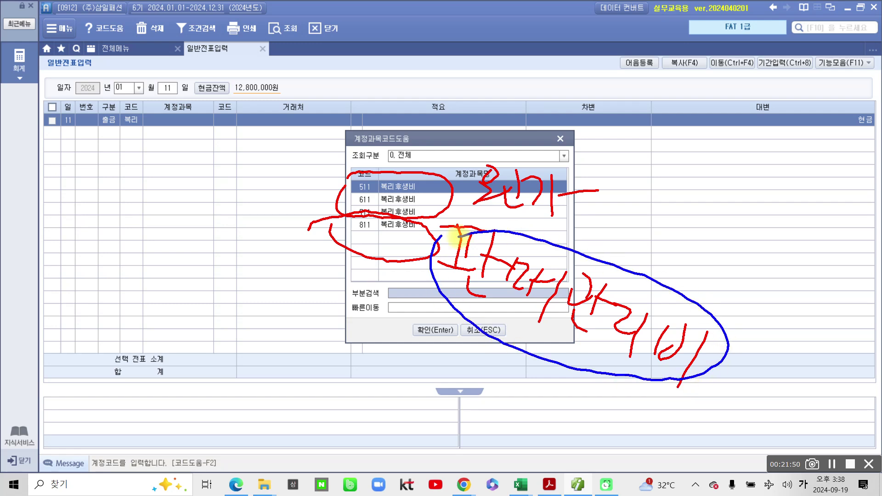
drag(326, 240, 444, 235)
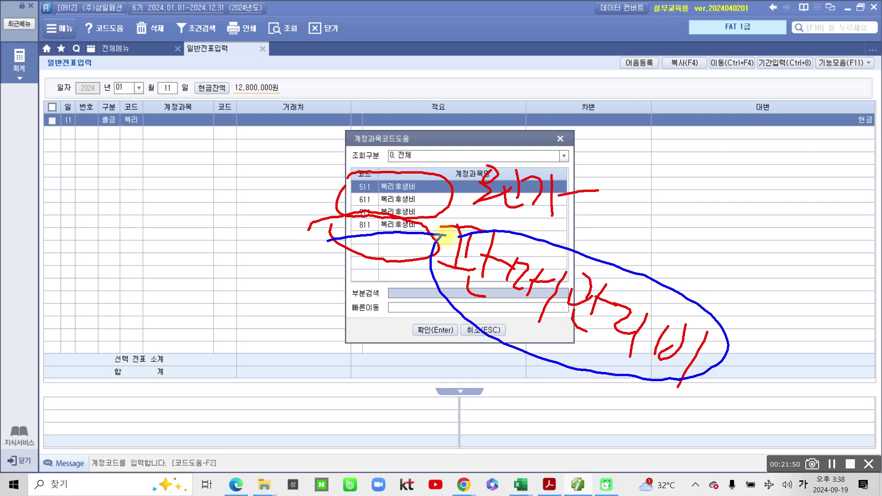
drag(410, 156, 358, 221)
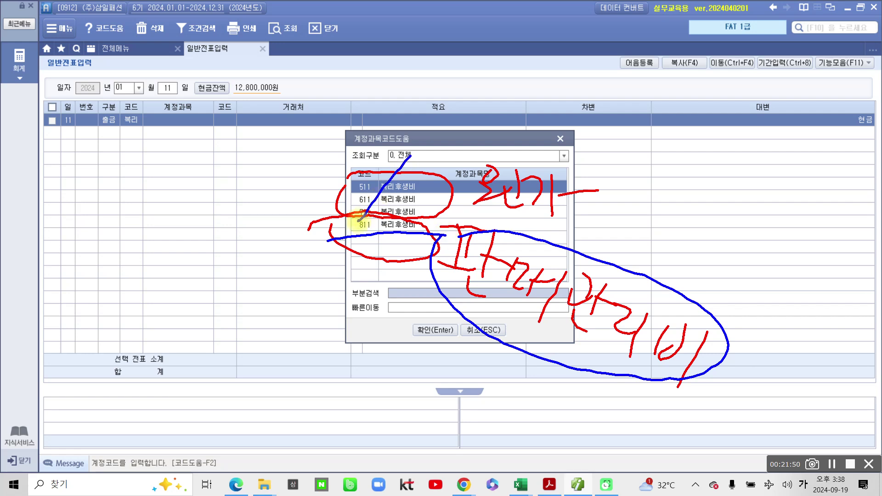
drag(353, 163, 426, 215)
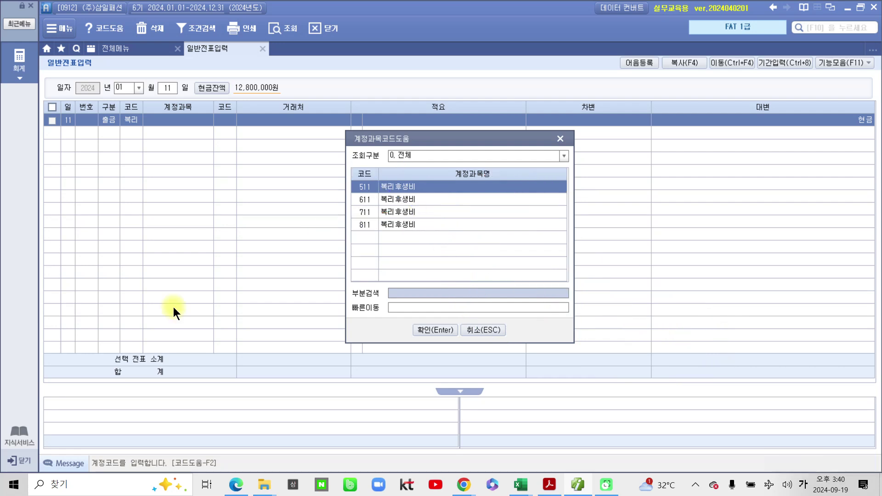
- Choose account 811 복리후생비 as the slip's 계정과목
key(Down)
key(Down)
key(Down)
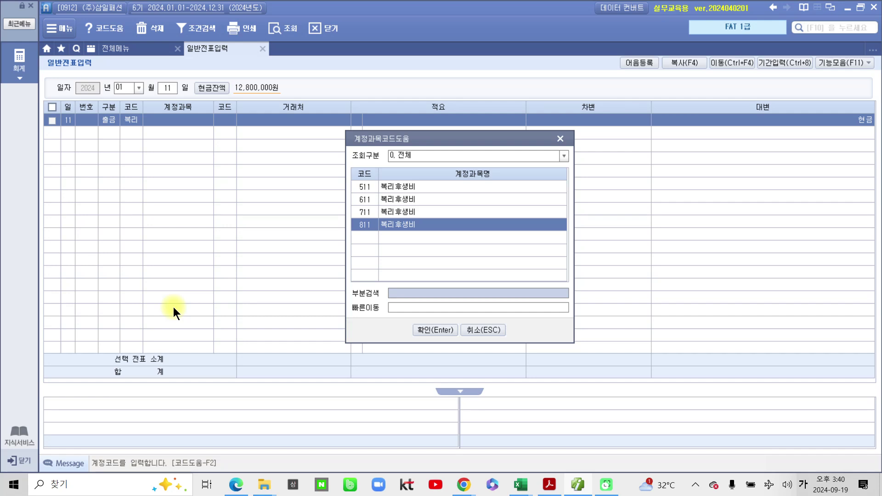
key(Return)
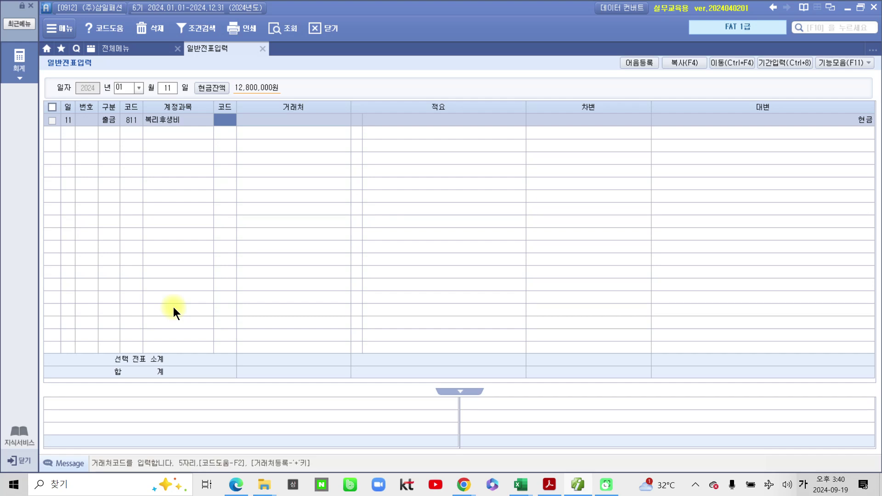
- Box the 거래처 code and name columns in blue, and enter 미소식당 as the 거래처 name, leaving its code blank
mouse_move(209, 99)
mouse_down()
mouse_move(227, 132)
mouse_move(355, 118)
mouse_move(269, 89)
mouse_move(192, 97)
mouse_up()
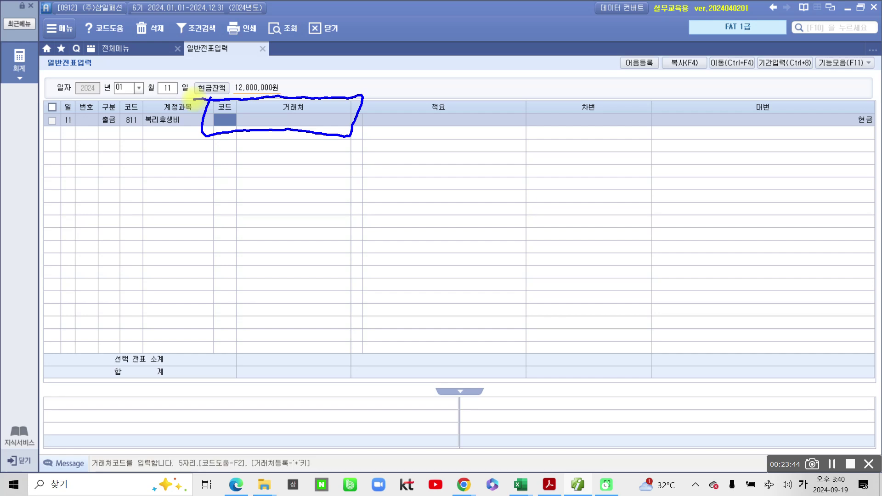
key(Escape)
key(Return)
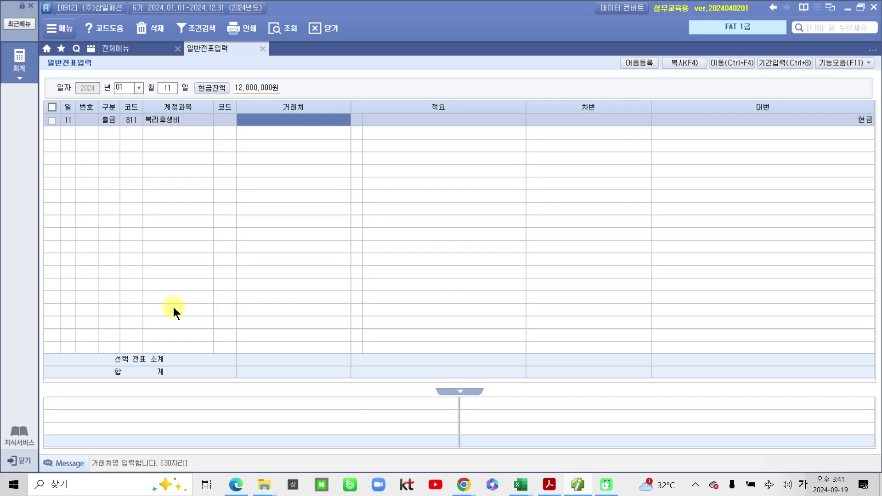
text(미소식)
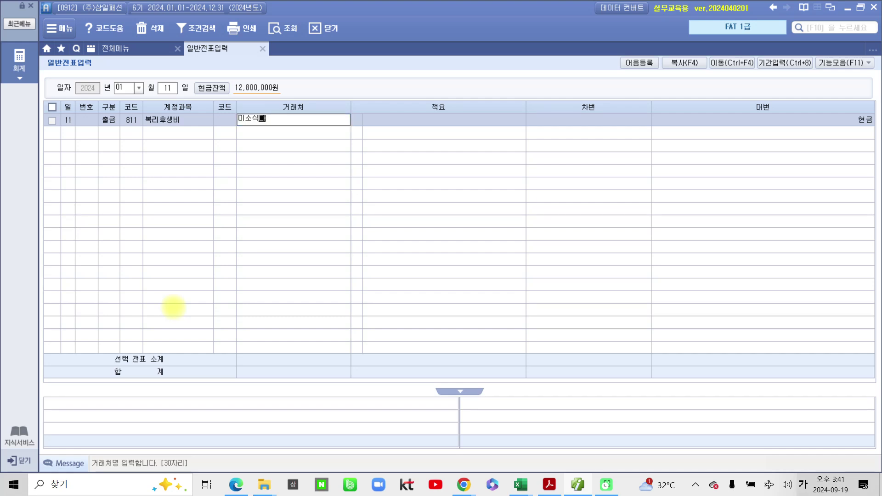
text(당)
key(Return)
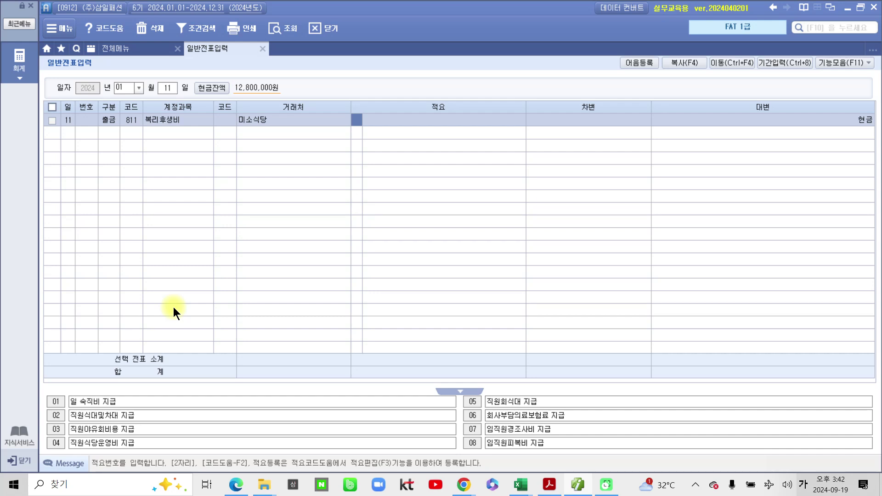
- Circle the 적요 code cell and the 적요 list in blue, handwrite 현금적요 above it, and link the circled 출금 to it
mouse_move(370, 117)
mouse_down()
mouse_move(339, 123)
mouse_move(365, 140)
mouse_up()
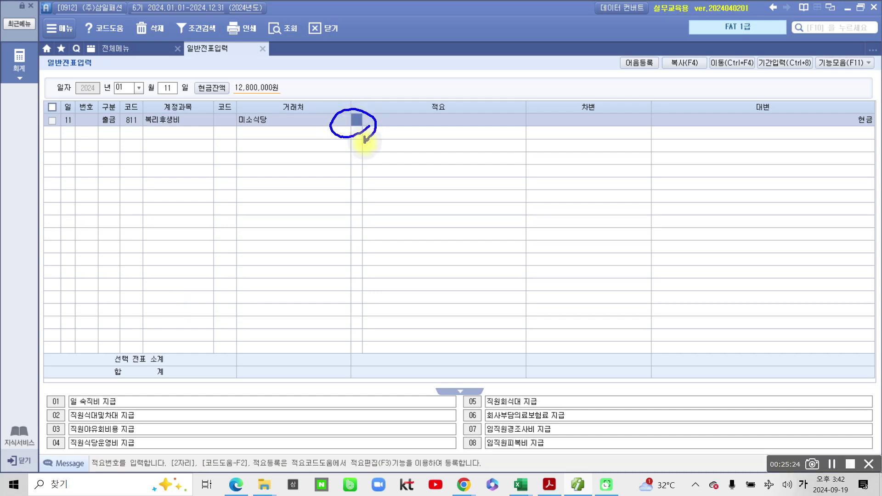
mouse_move(45, 370)
mouse_down()
mouse_move(28, 405)
mouse_move(199, 454)
mouse_move(488, 461)
mouse_move(571, 388)
mouse_move(207, 366)
mouse_move(37, 385)
mouse_up()
mouse_move(301, 303)
mouse_down()
mouse_move(317, 326)
mouse_move(316, 345)
mouse_move(339, 335)
mouse_move(360, 366)
mouse_move(397, 328)
mouse_move(378, 378)
mouse_move(414, 311)
mouse_move(437, 347)
mouse_move(429, 367)
mouse_move(485, 351)
mouse_move(517, 361)
mouse_up()
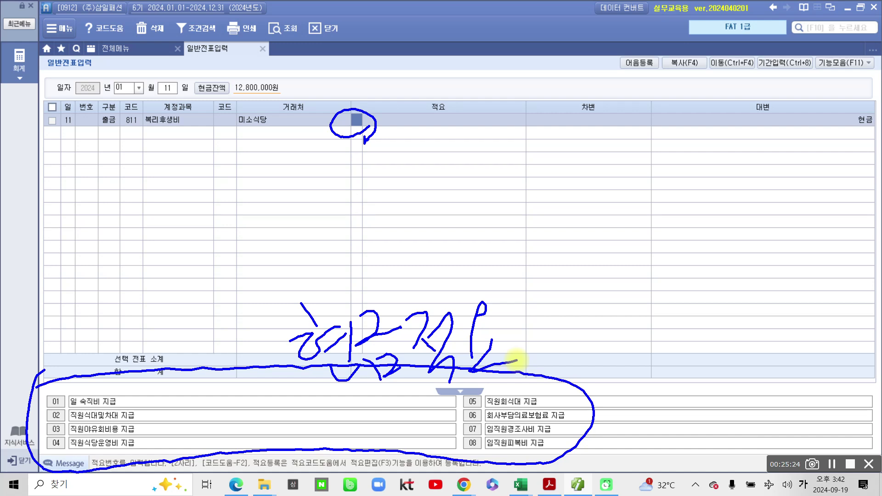
mouse_move(99, 151)
mouse_down()
mouse_move(121, 138)
mouse_move(111, 152)
mouse_move(154, 202)
mouse_move(249, 365)
mouse_up()
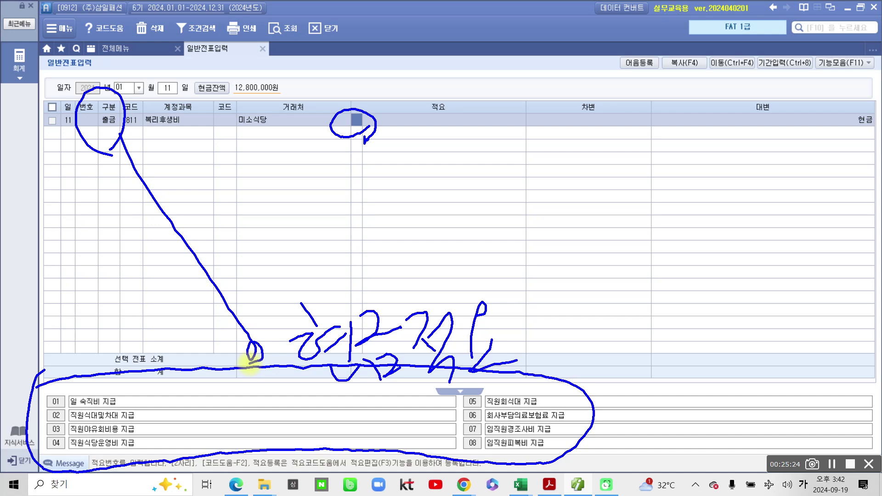
key(Escape)
- Circle 적요 number 02 in blue, and enter 02 직원식대및차대 지급 as the slip's 적요
key(ctrl+2)
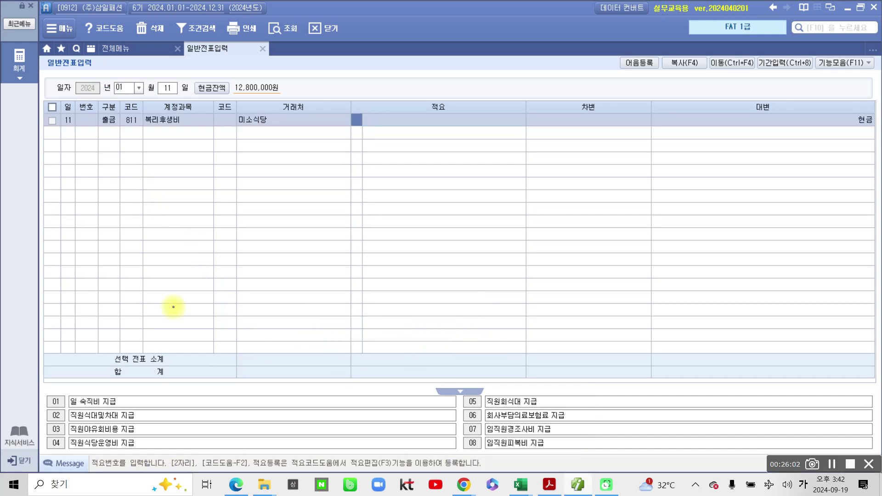
drag(46, 407, 41, 410)
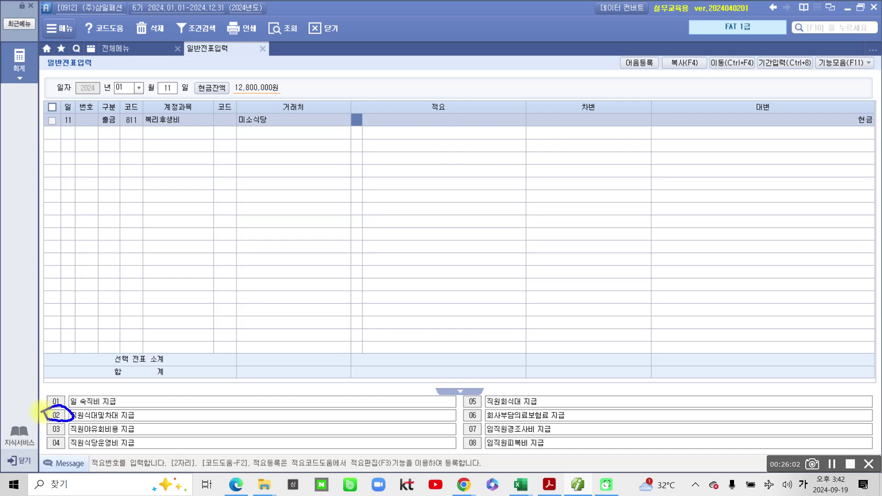
key(Escape)
text(4)
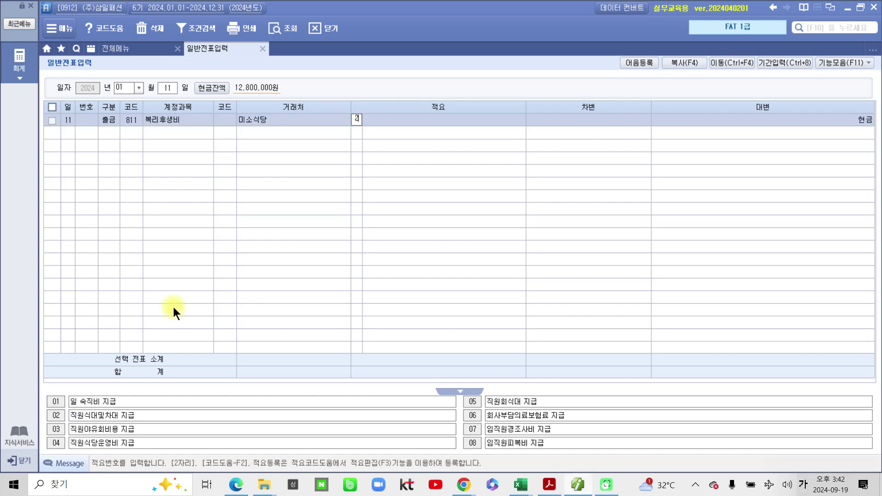
key(Return)
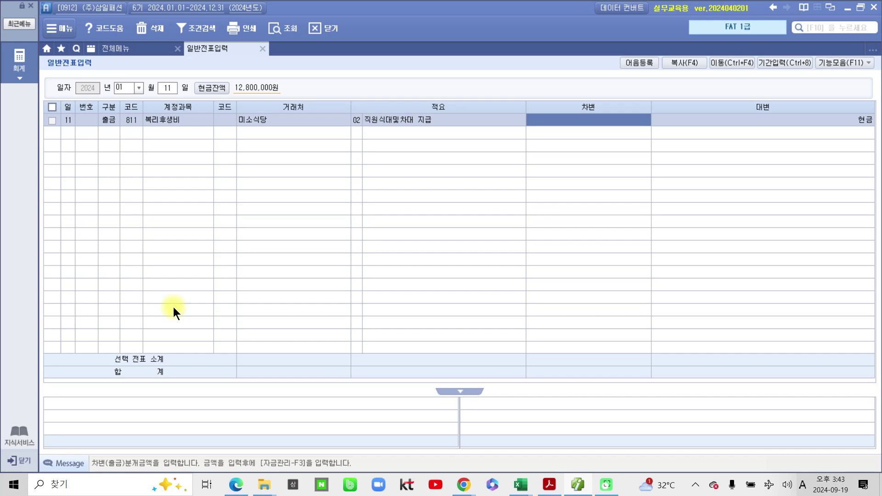
- Circle the slip's 차변 cell and the two empty journal entry areas below the grid in blue
mouse_move(572, 84)
mouse_down()
mouse_move(605, 158)
mouse_move(541, 88)
mouse_move(532, 98)
mouse_up()
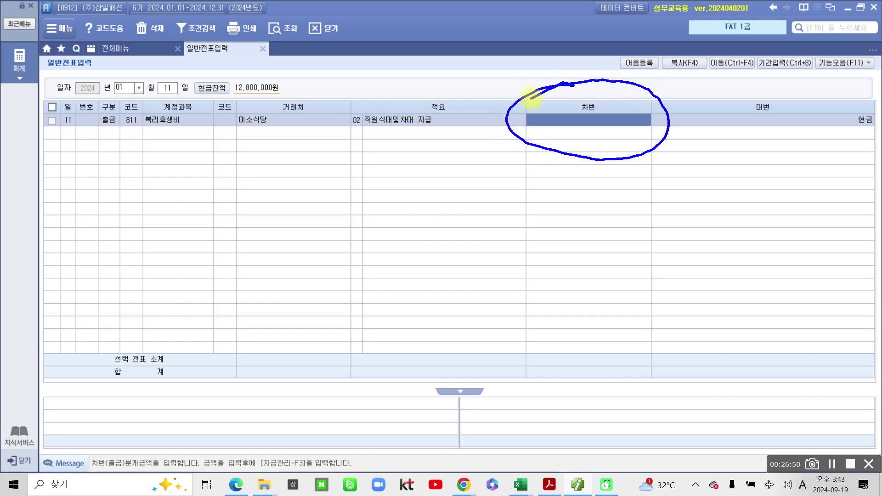
mouse_move(407, 449)
mouse_down()
mouse_move(311, 425)
mouse_move(391, 461)
mouse_up()
mouse_move(807, 386)
mouse_down()
mouse_move(787, 448)
mouse_move(790, 363)
mouse_up()
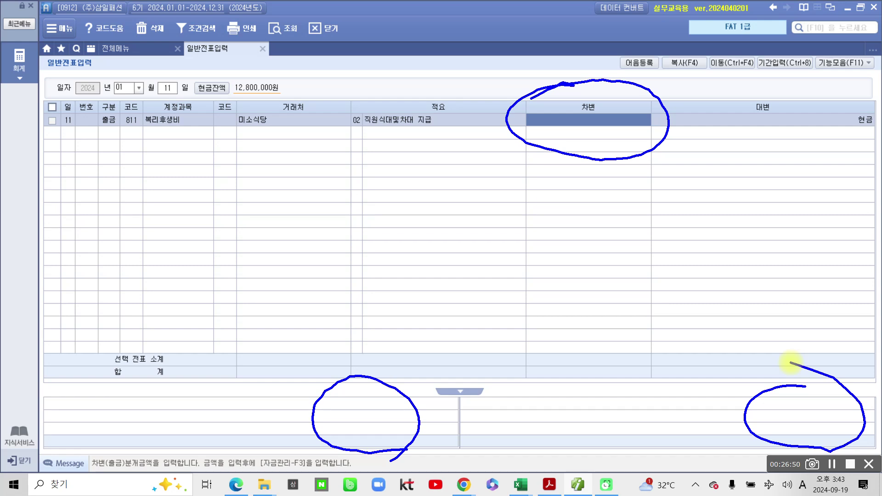
key(Escape)
- Enter 30,000 as the slip's 차변 amount and complete the slip line
text(30)
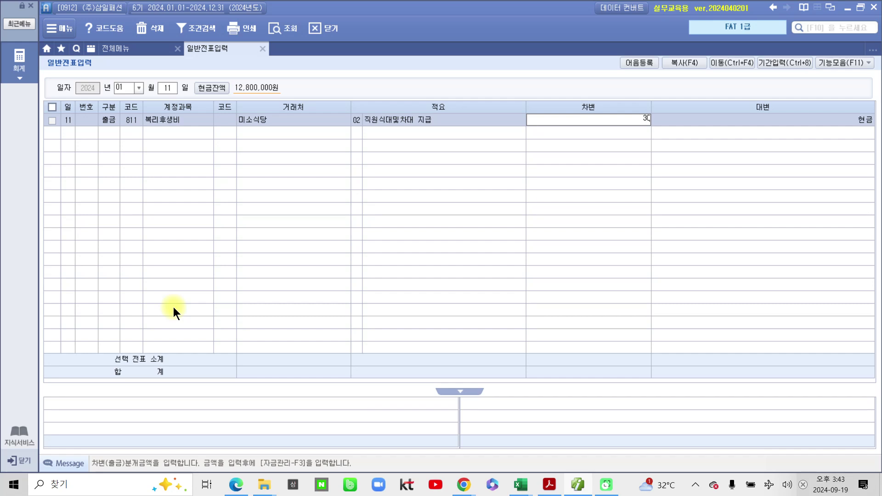
text(,000)
key(Return)
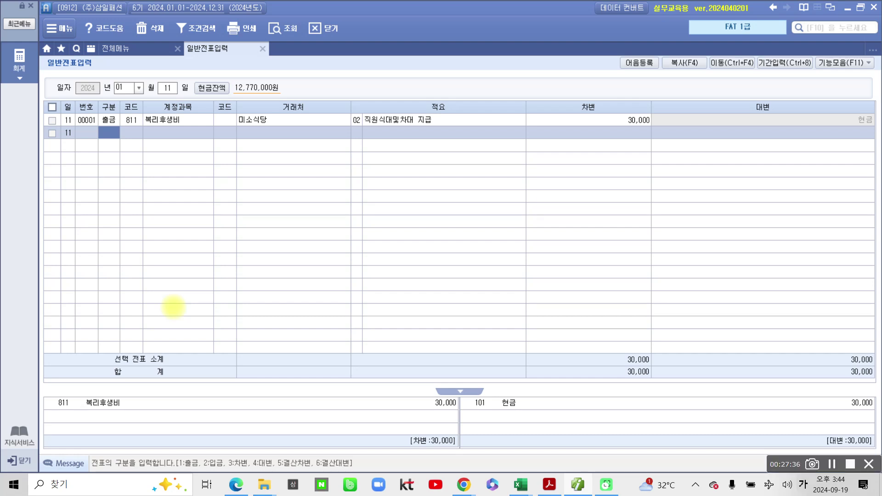
- Outline the 복리후생비 debit and 현금 credit entries and the slip row in blue, with an arrow from the row to the entries
mouse_move(48, 392)
mouse_down()
mouse_move(46, 438)
mouse_move(455, 458)
mouse_move(467, 402)
mouse_move(281, 380)
mouse_move(39, 394)
mouse_move(36, 419)
mouse_move(75, 412)
mouse_up()
mouse_move(468, 379)
mouse_down()
mouse_move(475, 464)
mouse_move(527, 385)
mouse_move(834, 386)
mouse_move(877, 445)
mouse_move(547, 463)
mouse_move(475, 452)
mouse_up()
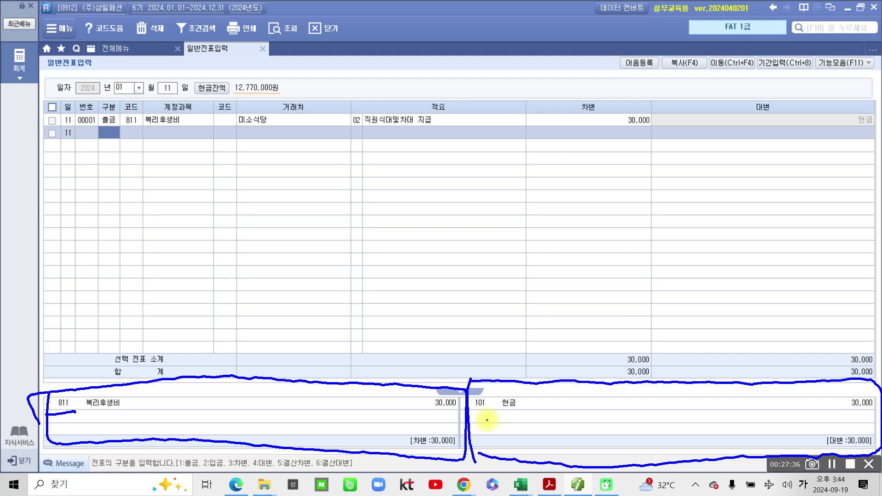
mouse_move(68, 103)
mouse_down()
mouse_move(64, 123)
mouse_move(843, 144)
mouse_move(666, 94)
mouse_move(220, 88)
mouse_move(53, 134)
mouse_up()
mouse_move(458, 127)
mouse_down()
mouse_move(466, 141)
mouse_move(467, 386)
mouse_move(476, 395)
mouse_up()
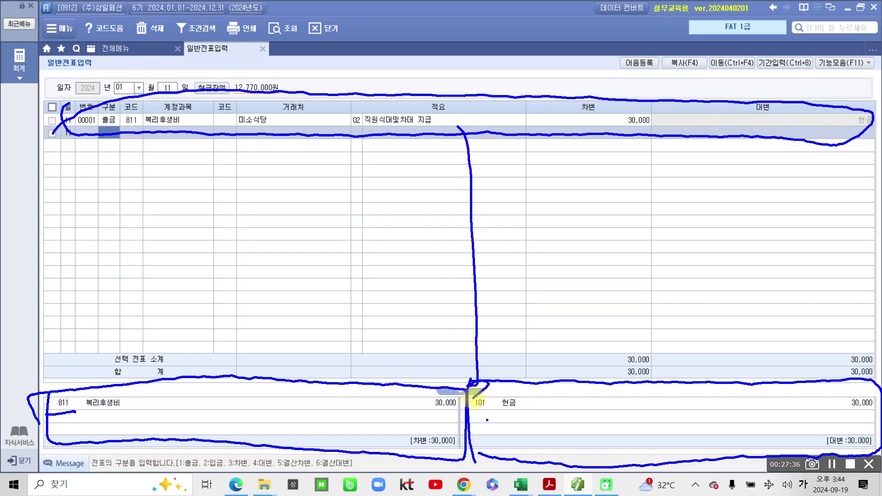
key(Escape)
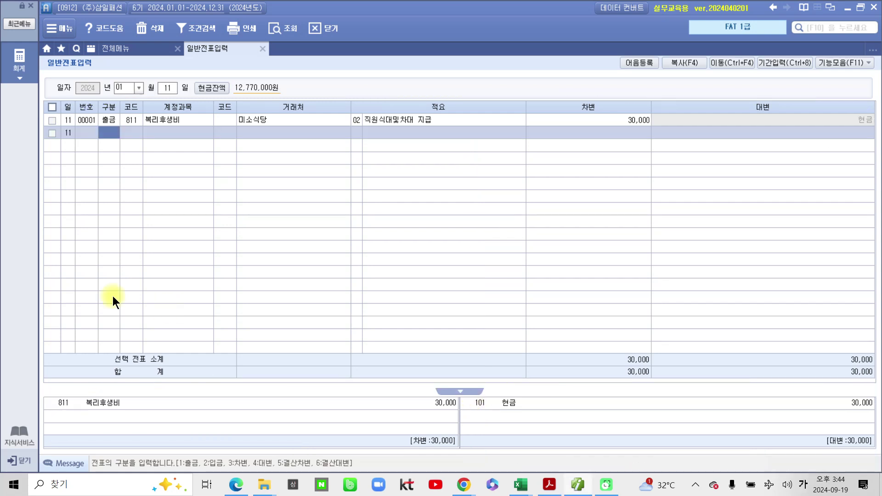
- Box 분개장 in blue under 전표입력/장부, and open the 분개장
click(119, 48)
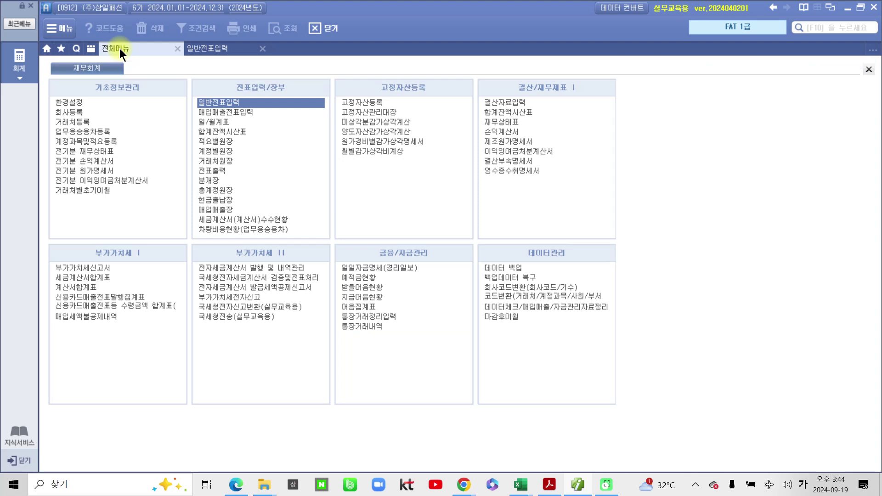
key(ctrl+2)
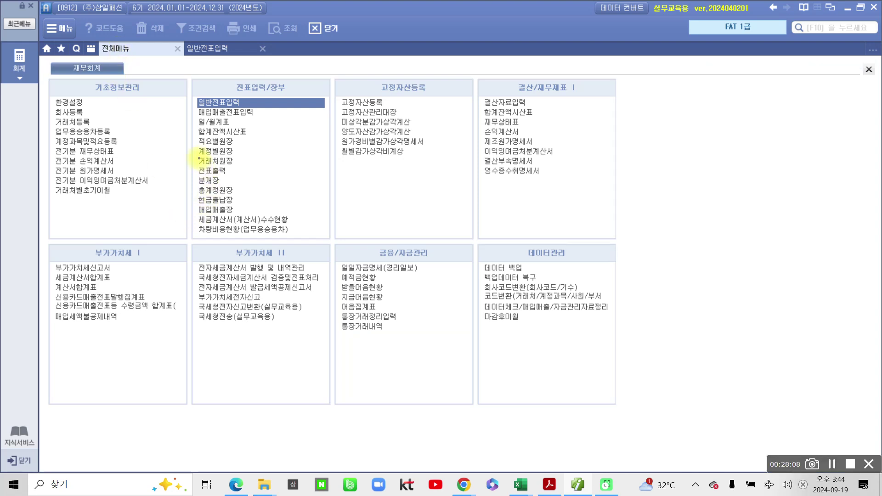
drag(190, 172, 310, 187)
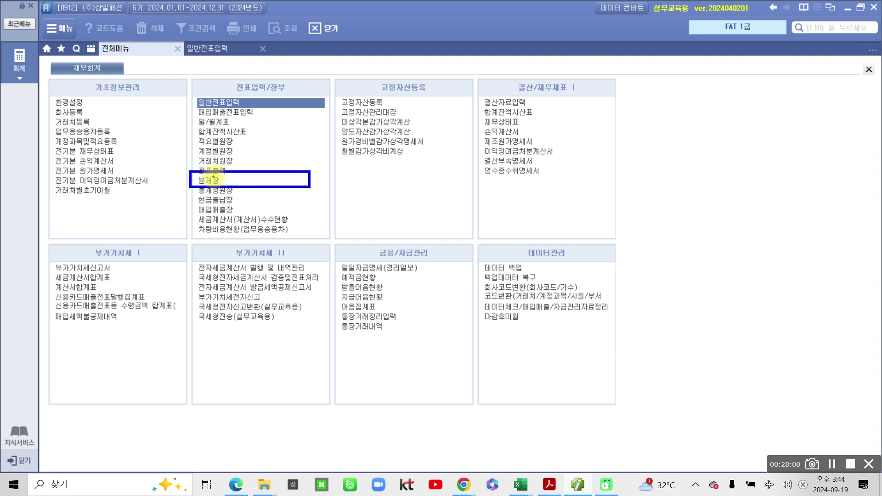
key(ctrl+2)
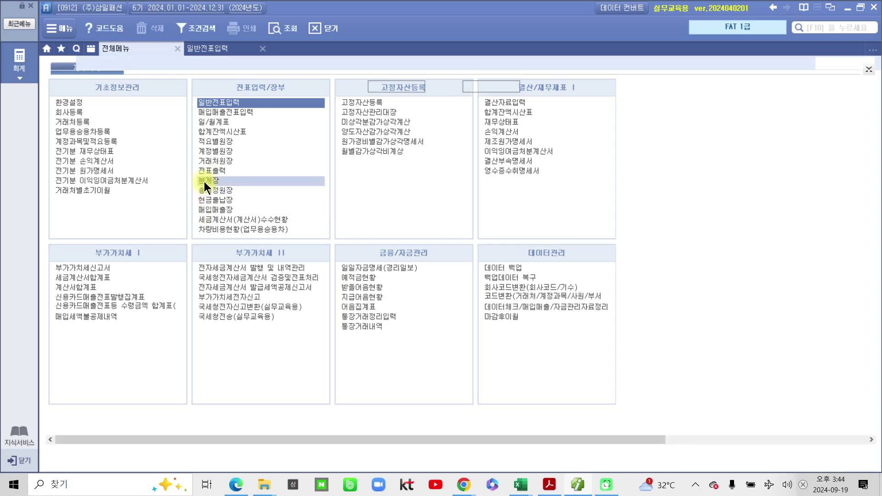
click(204, 181)
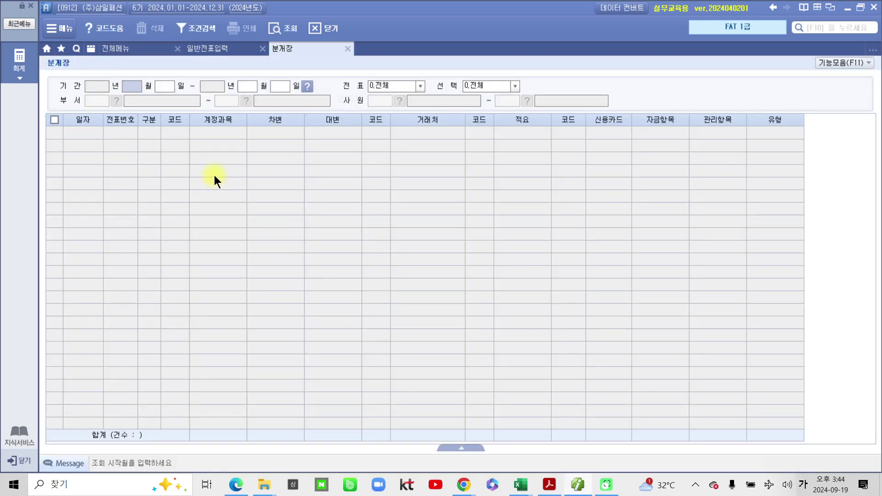
- Query the 분개장 for 2024-01-01 to 2024-12-31 with both 전표 and 선택 set to 0.전체
key(Return)
key(Return)
key(Return)
key(Return)
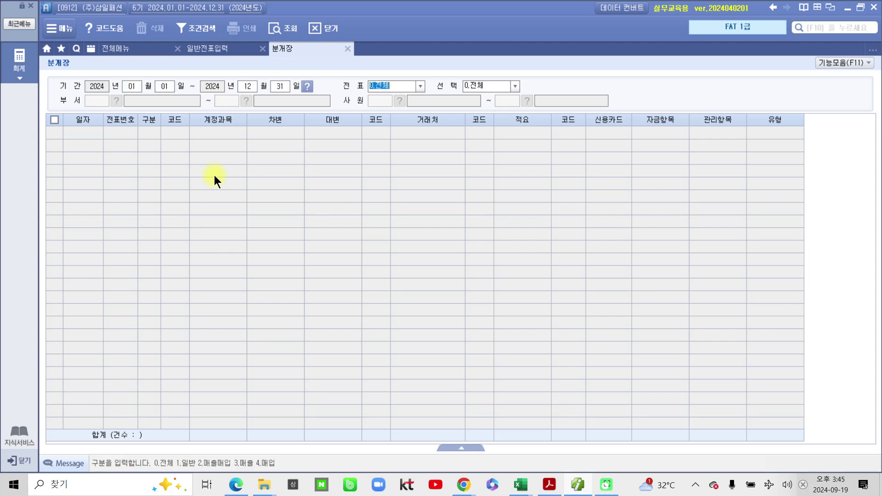
key(Return)
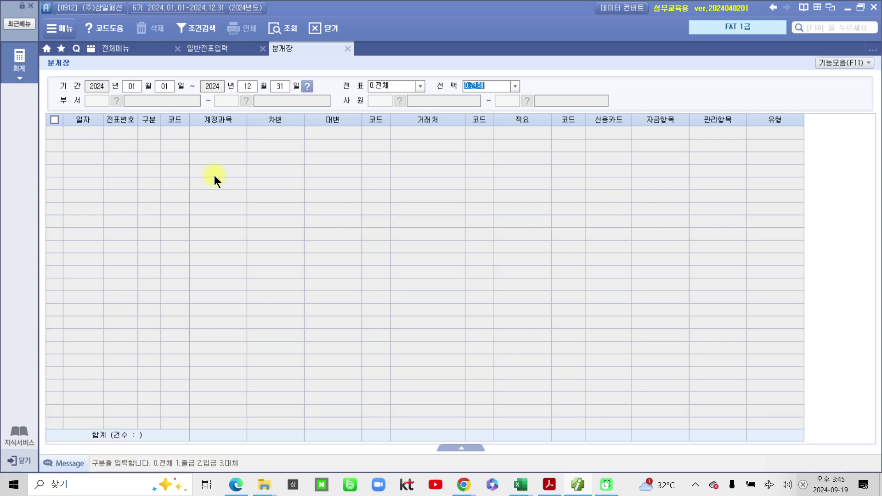
key(Return)
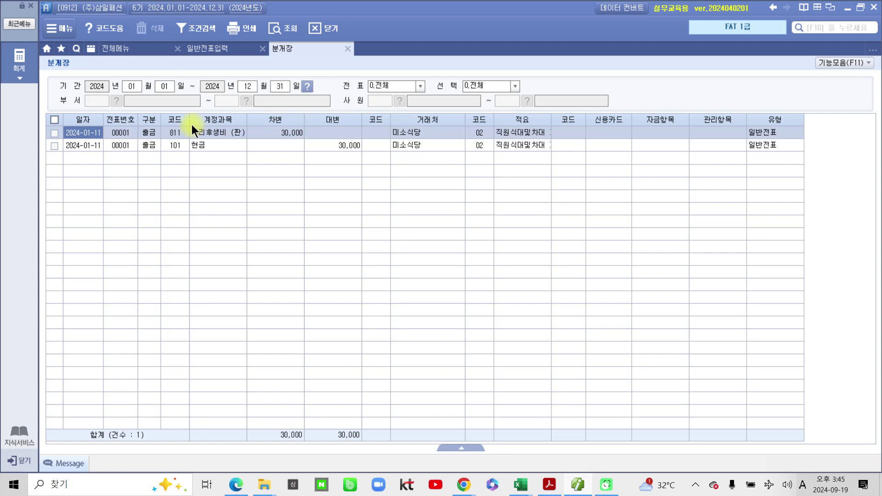
- Examine the 구분, account codes and amounts of the 복리후생비 debit row and the 현금 credit row in the 분개장
click(148, 133)
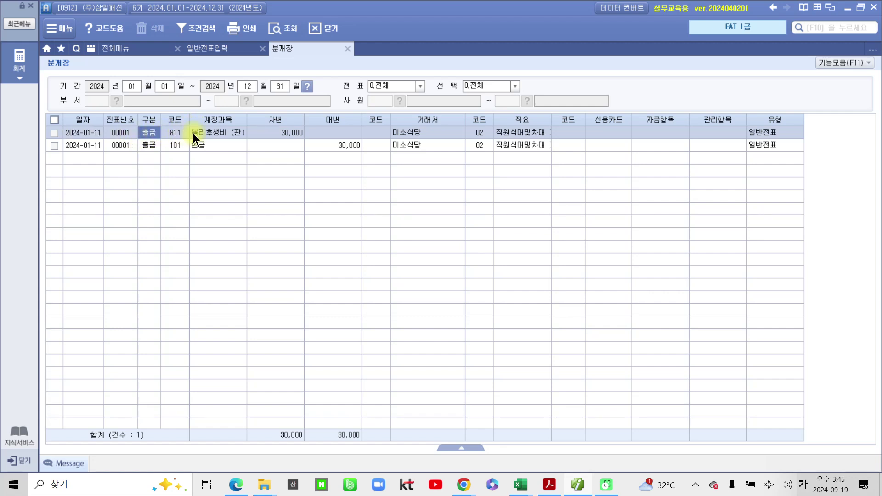
click(286, 133)
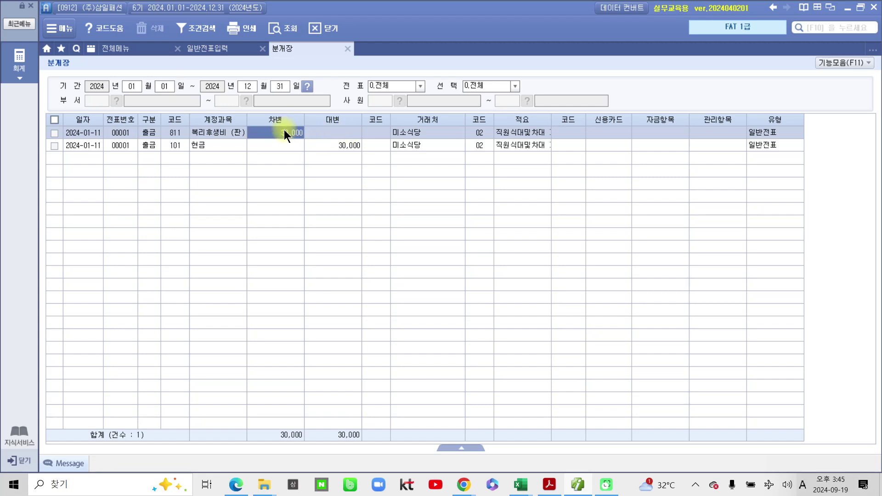
click(186, 134)
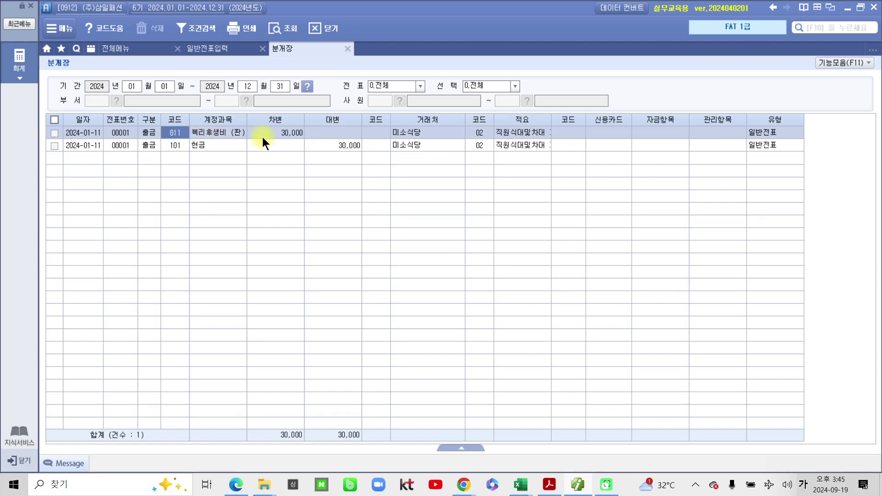
click(275, 133)
click(122, 145)
click(141, 144)
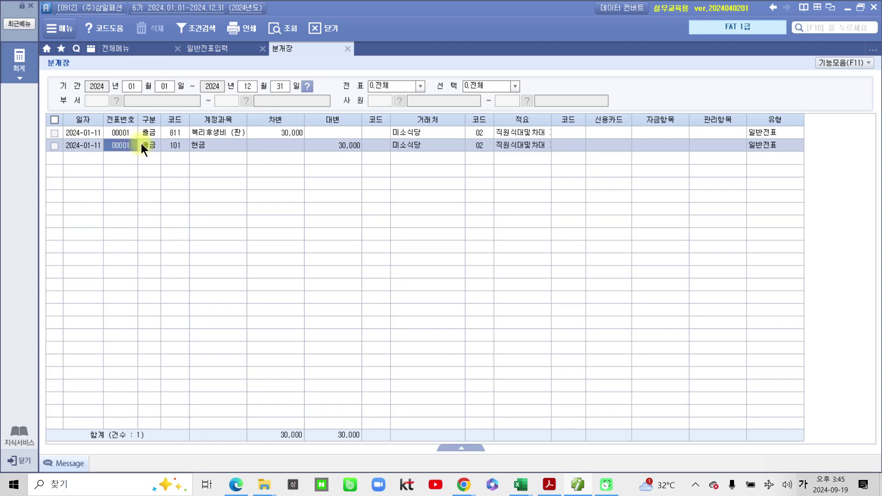
click(335, 145)
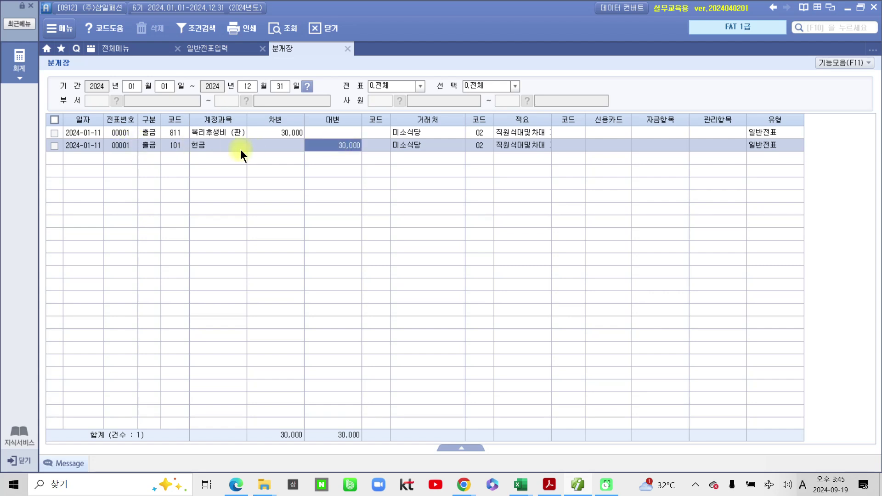
click(172, 148)
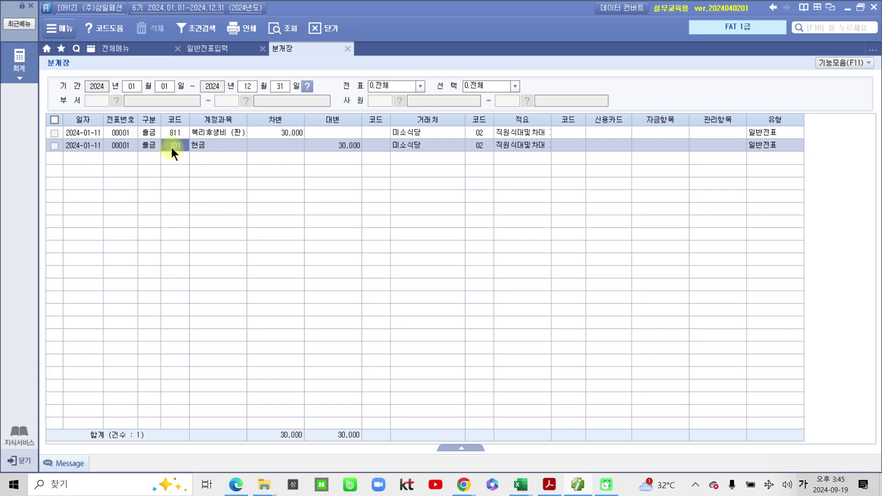
click(360, 145)
- Check the 거래처, 적요 and 유형 values of the January 11 entries in the 분개장
click(442, 150)
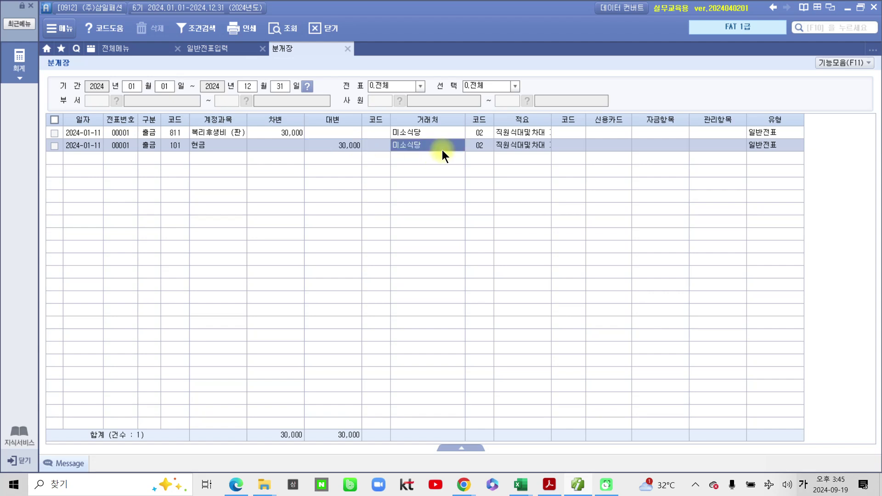
click(520, 146)
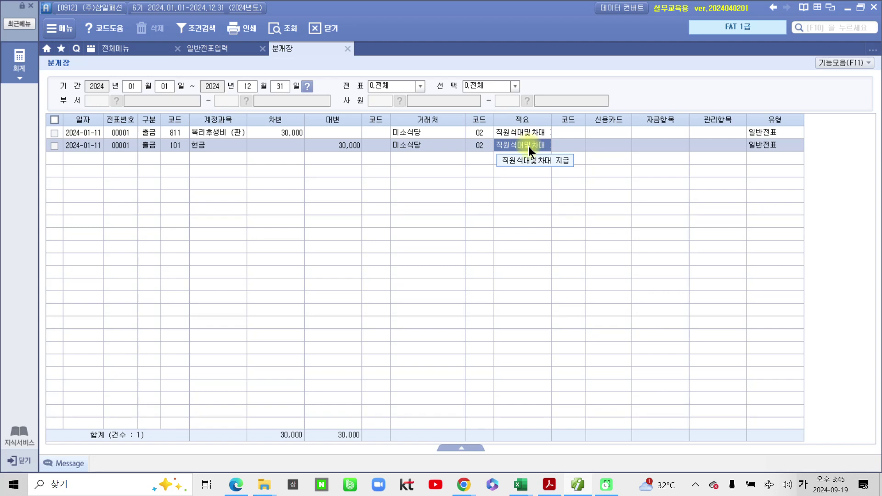
click(752, 147)
click(754, 133)
click(754, 145)
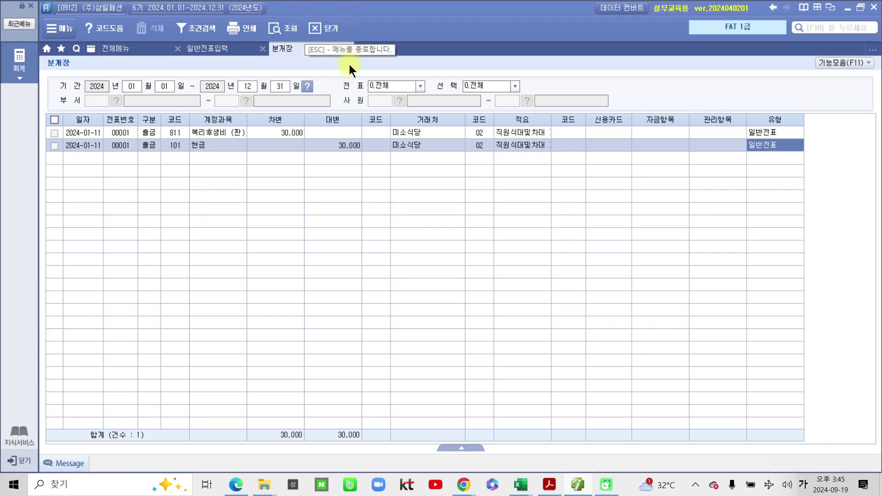
- Box 총계정원장 in blue, open it, and query its 월별 view for all accounts from 처음 to 끝
click(152, 46)
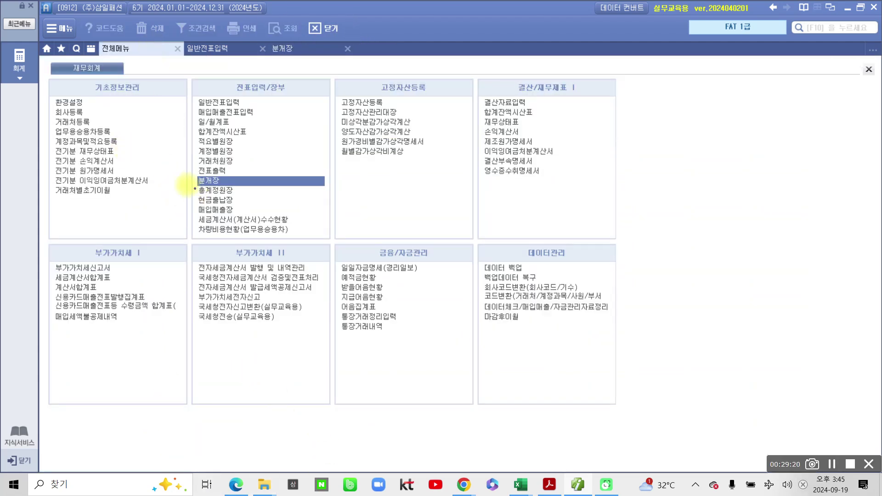
drag(178, 180, 274, 193)
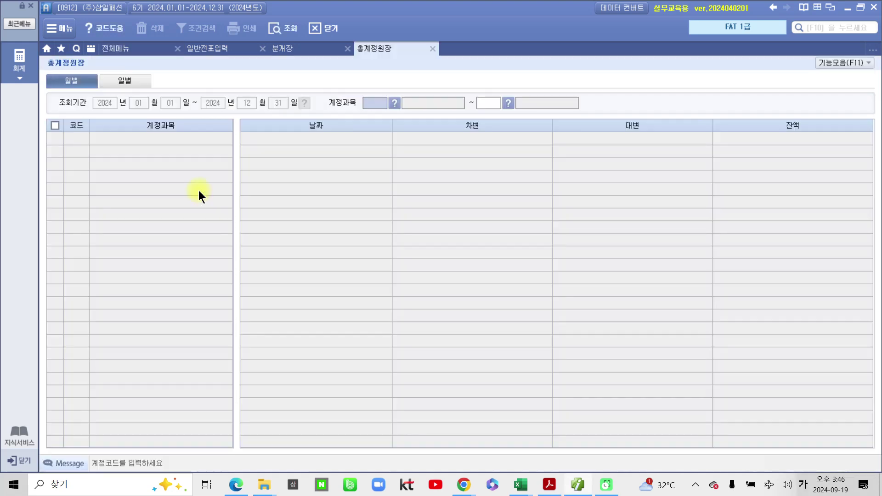
key(Return)
key(Return)
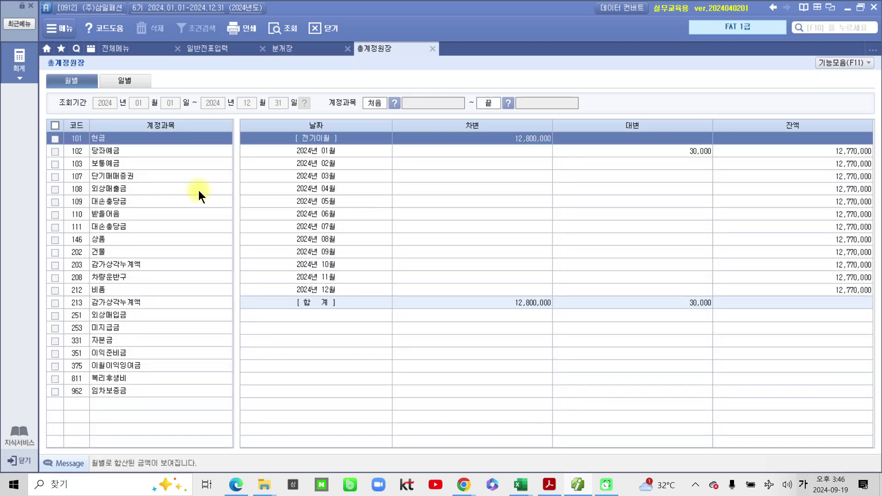
- Circle the account list, 현금, its January 대변 amount and 복리후생비 in blue on the 총계정원장, and clear the marks
mouse_move(69, 409)
mouse_down()
mouse_move(35, 352)
mouse_move(203, 151)
mouse_move(113, 469)
mouse_up()
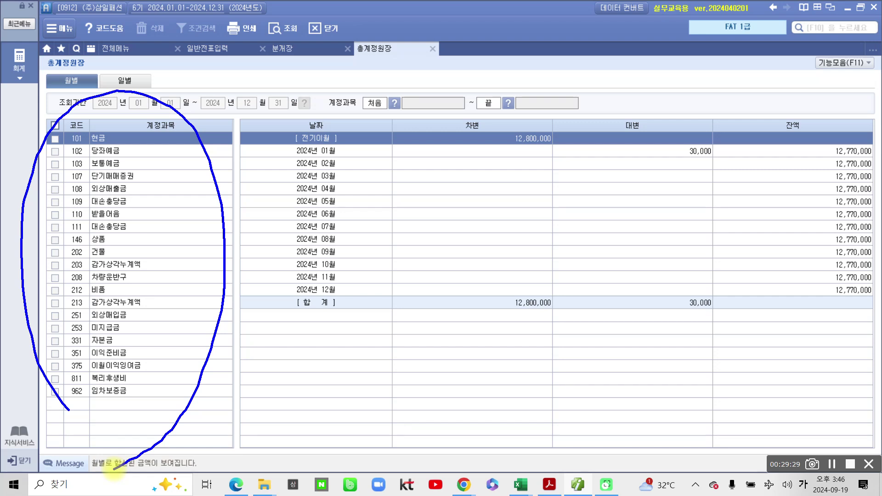
mouse_move(64, 146)
mouse_down()
mouse_move(102, 128)
mouse_move(55, 140)
mouse_up()
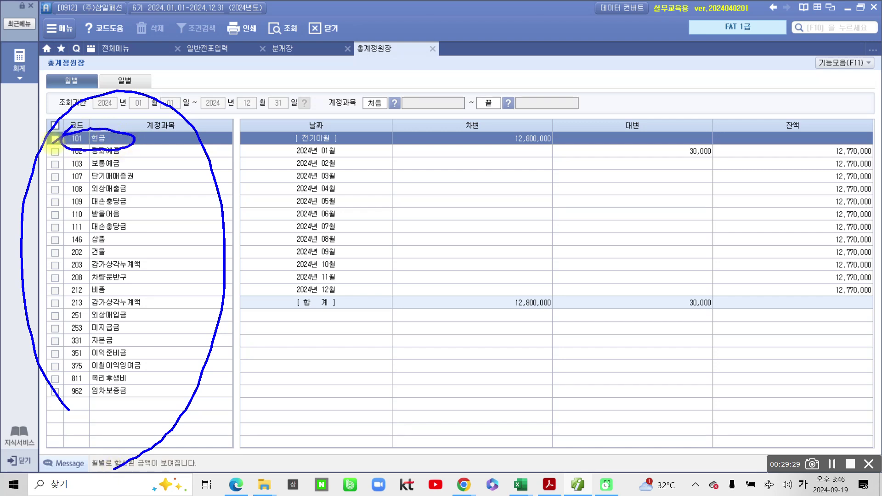
drag(354, 148, 344, 155)
mouse_move(707, 169)
mouse_down()
mouse_move(725, 157)
mouse_move(688, 175)
mouse_up()
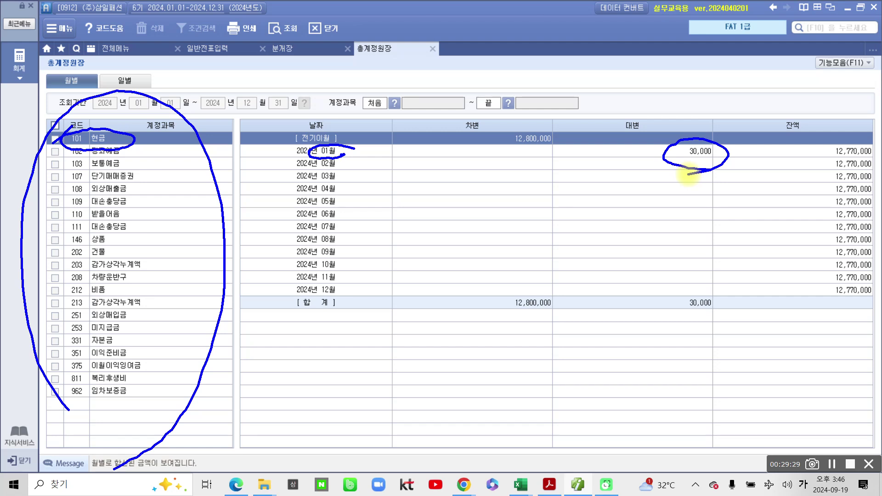
mouse_move(69, 368)
mouse_down()
mouse_move(63, 374)
mouse_move(137, 397)
mouse_move(51, 379)
mouse_up()
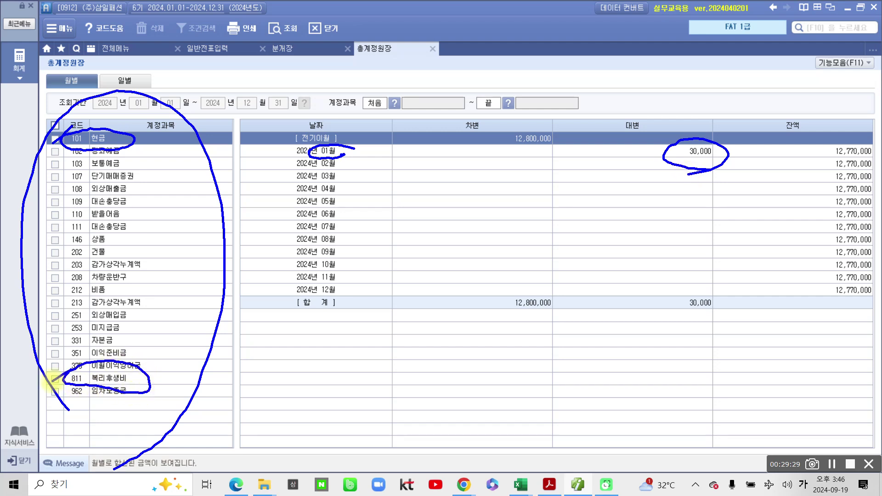
key(Escape)
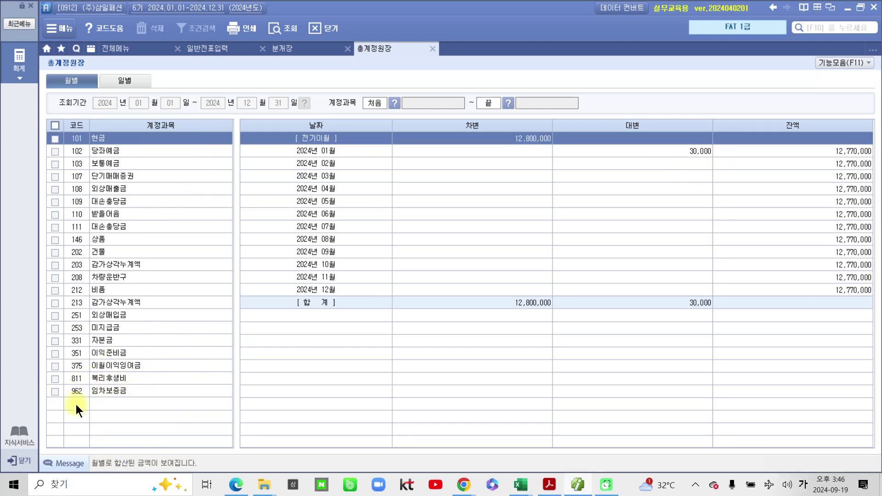
- Show the monthly ledger of account 811 복리후생비, circle its January row and 차변 amount in blue, and clear the marks
click(98, 375)
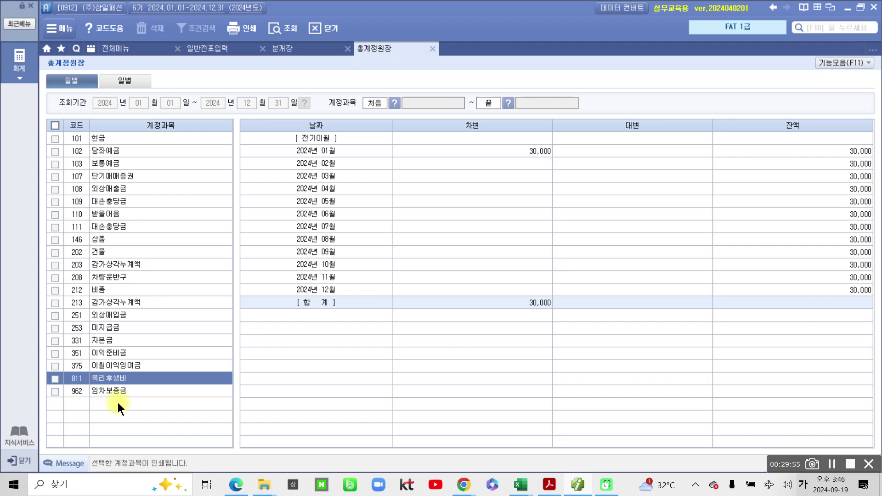
mouse_move(276, 145)
mouse_down()
mouse_move(296, 161)
mouse_move(461, 162)
mouse_move(567, 148)
mouse_move(456, 137)
mouse_move(247, 150)
mouse_up()
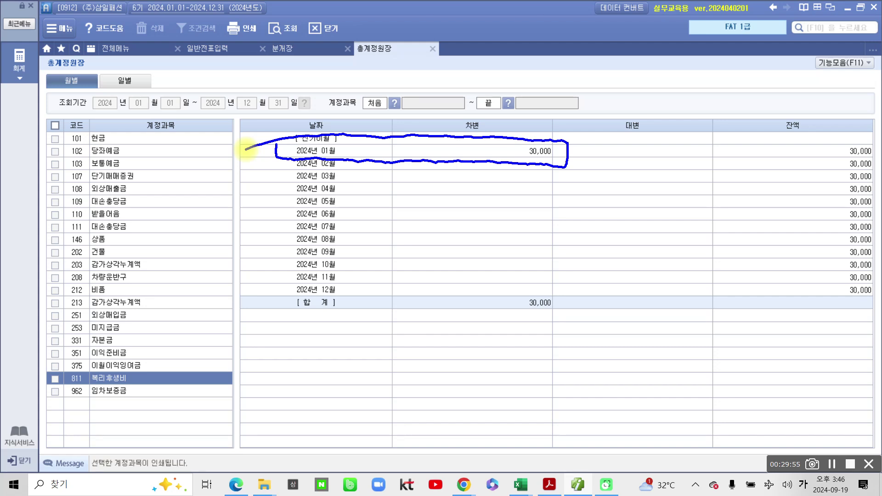
mouse_move(549, 176)
mouse_down()
mouse_move(568, 152)
mouse_move(526, 189)
mouse_move(578, 161)
mouse_up()
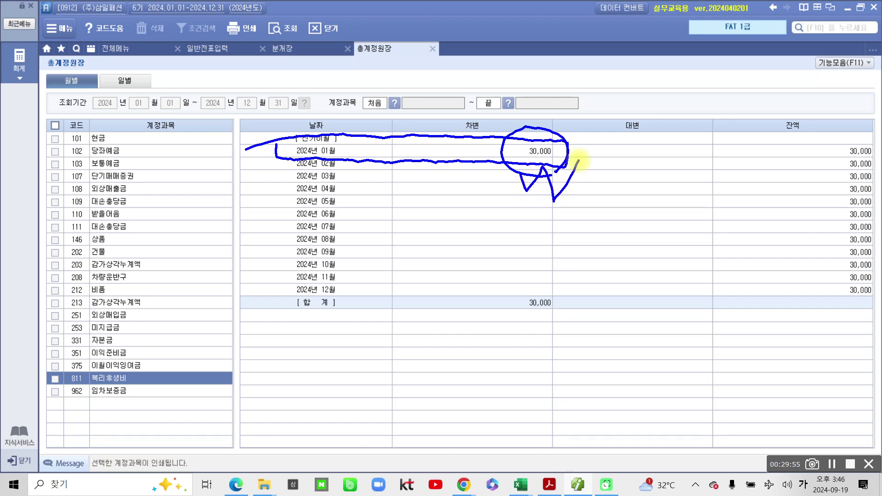
key(Escape)
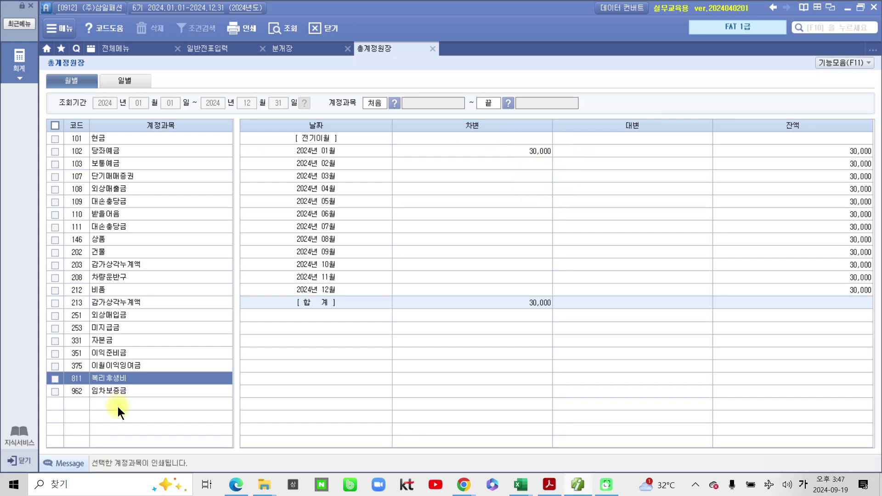
- Open the January 계정별원장 조회 for 복리후생비 and circle its title and the account list behind it in blue
double_click(533, 154)
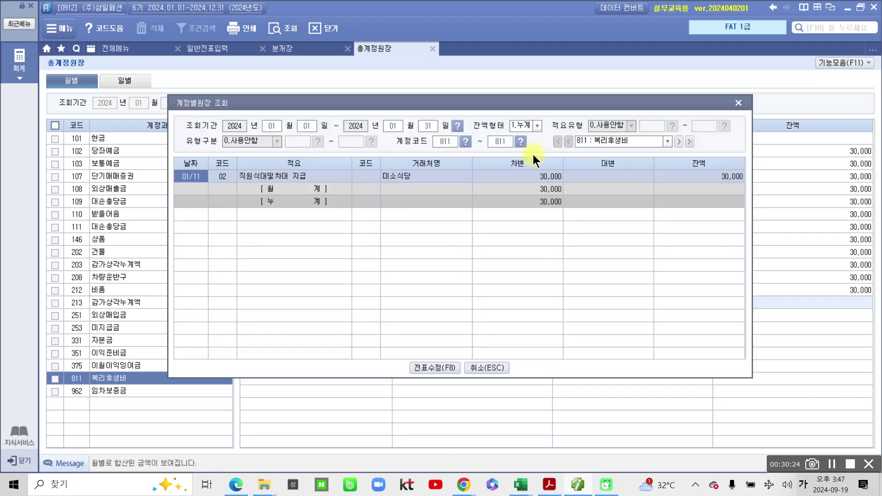
mouse_move(165, 105)
mouse_down()
mouse_move(232, 88)
mouse_move(167, 94)
mouse_up()
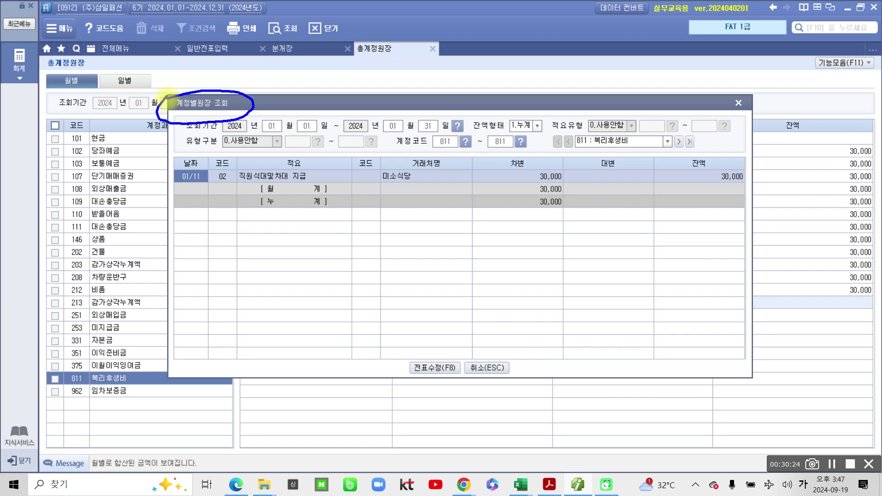
mouse_move(48, 359)
mouse_down()
mouse_move(25, 161)
mouse_move(95, 424)
mouse_up()
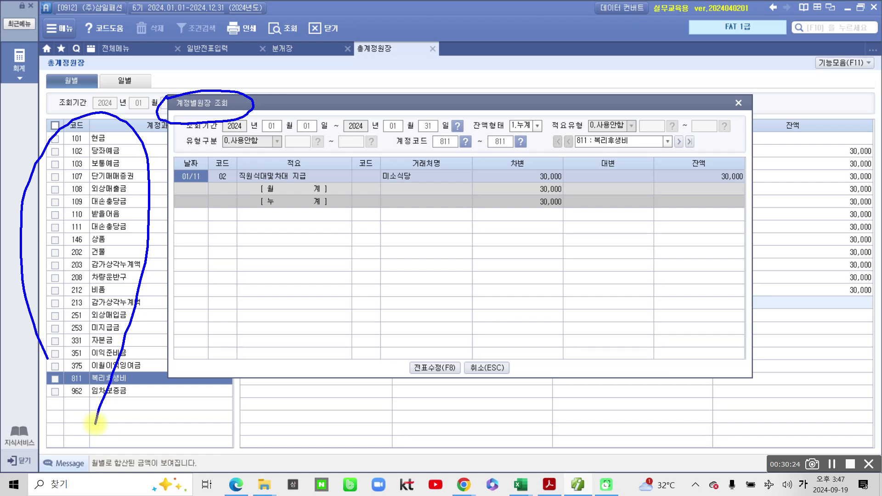
drag(167, 117, 214, 132)
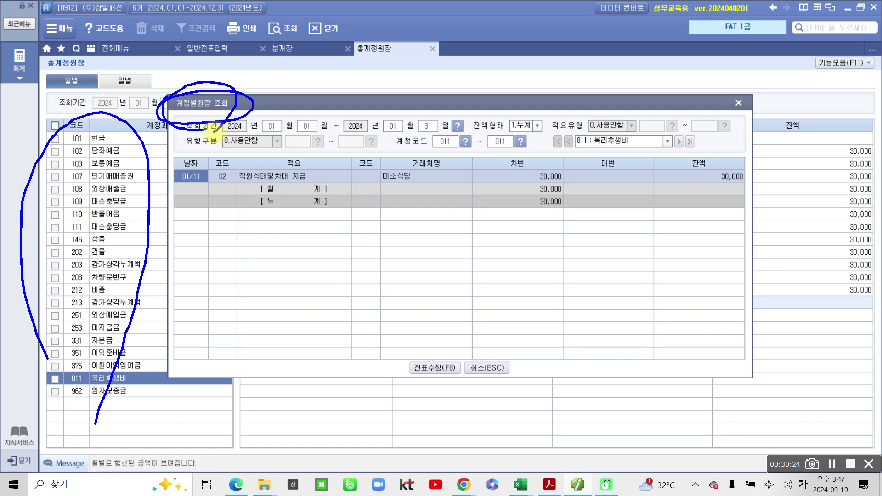
- Mark the 01/11 date, 적요, 거래처명 and 차변 amount in blue, clear the marks and close 계정별원장 조회
mouse_move(199, 161)
mouse_down()
mouse_move(177, 190)
mouse_move(187, 199)
mouse_up()
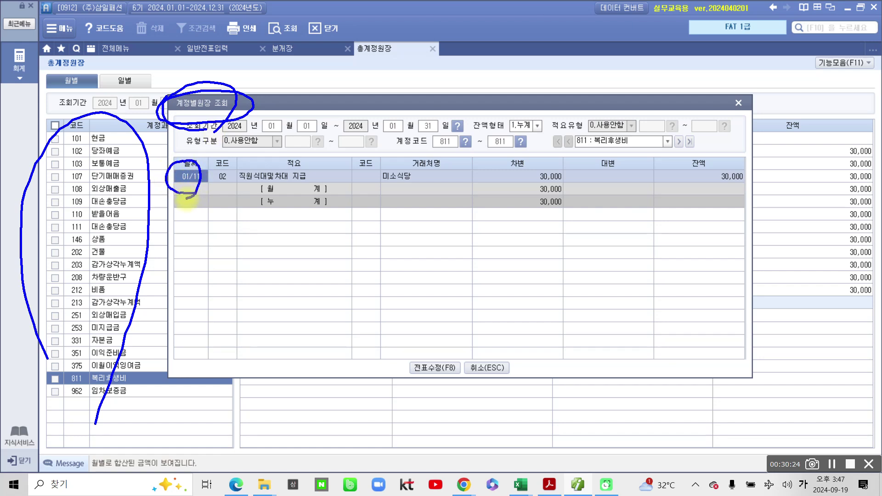
drag(255, 188, 416, 183)
click(533, 195)
drag(506, 185, 566, 183)
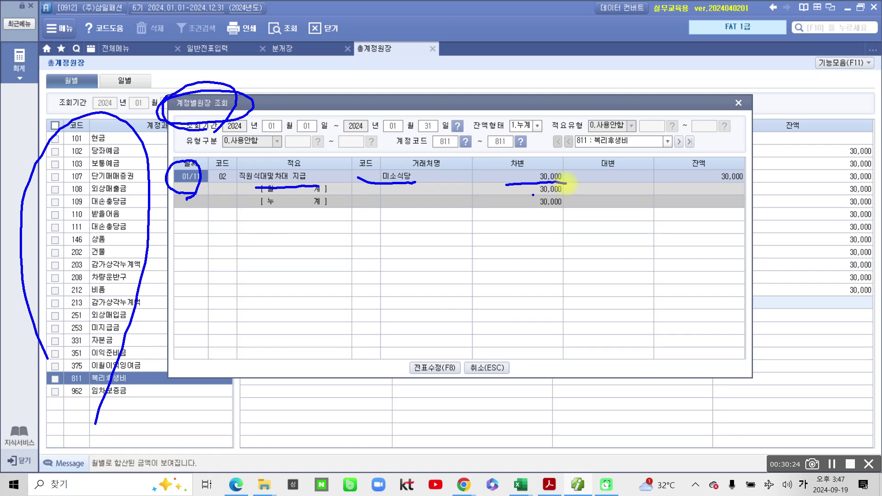
key(Escape)
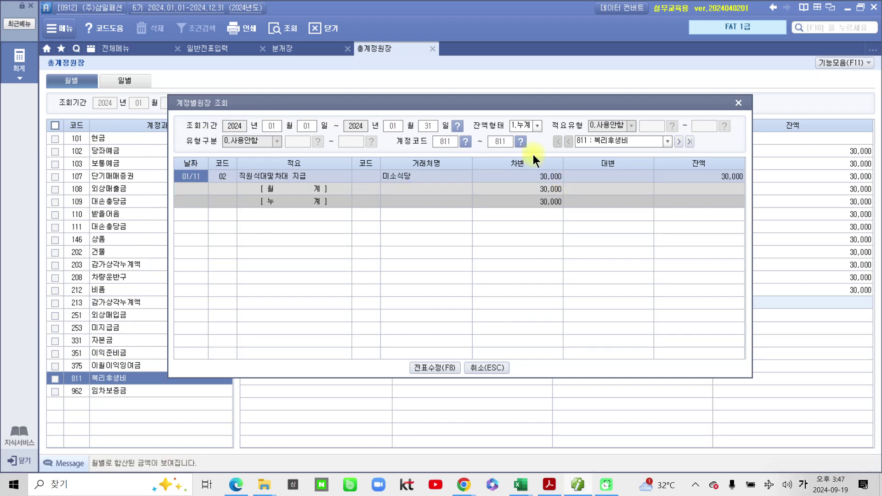
click(743, 106)
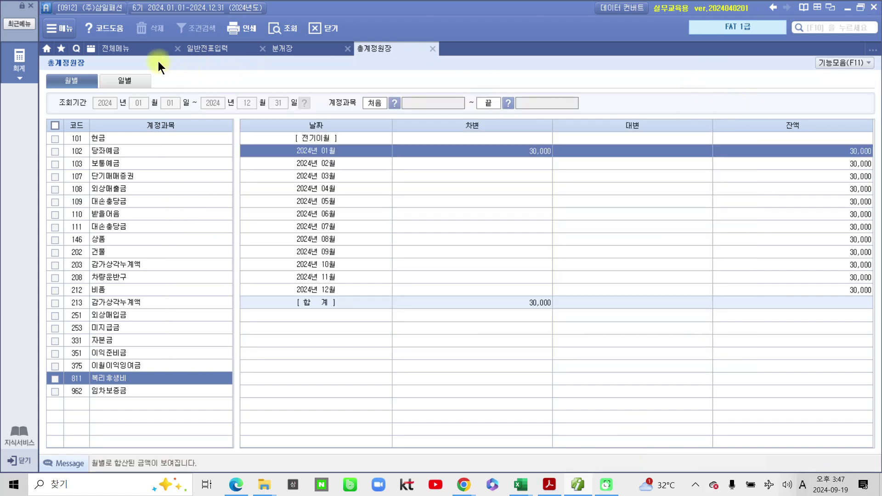
- Circle 손익계산서 in the 전체메뉴 in blue, clear the mark and open the 손익계산서
click(142, 50)
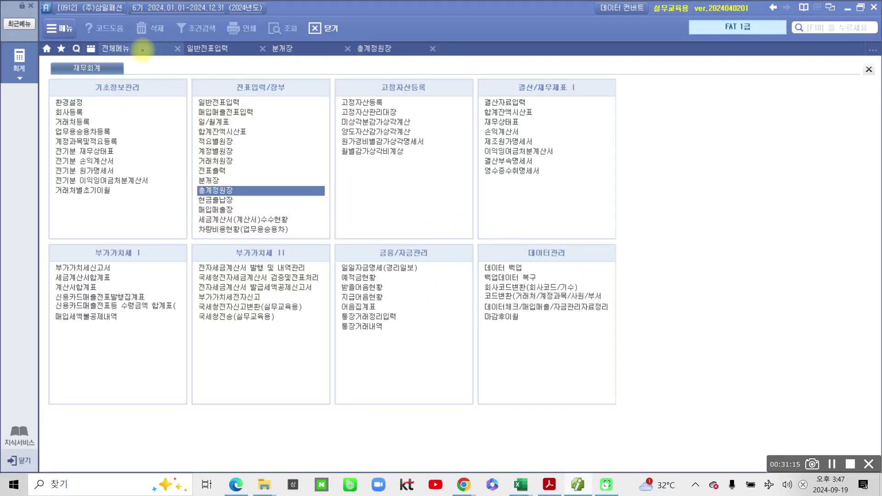
mouse_move(480, 124)
mouse_down()
mouse_move(542, 138)
mouse_move(468, 125)
mouse_up()
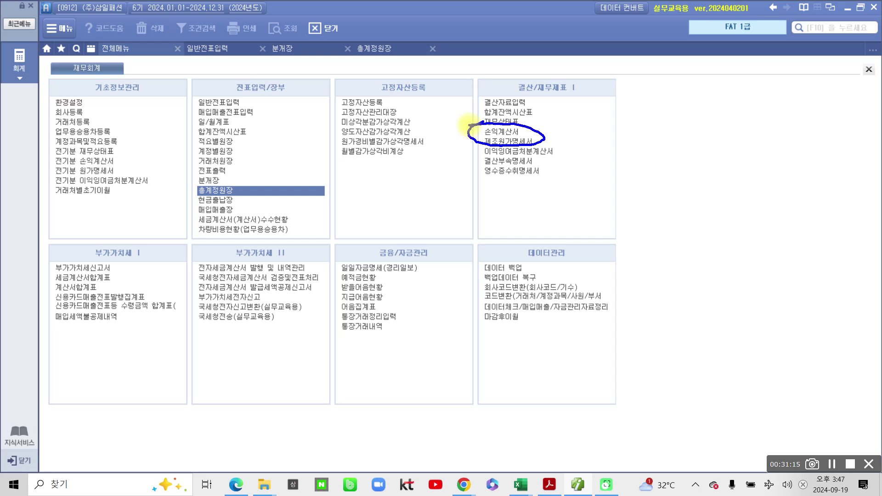
key(Escape)
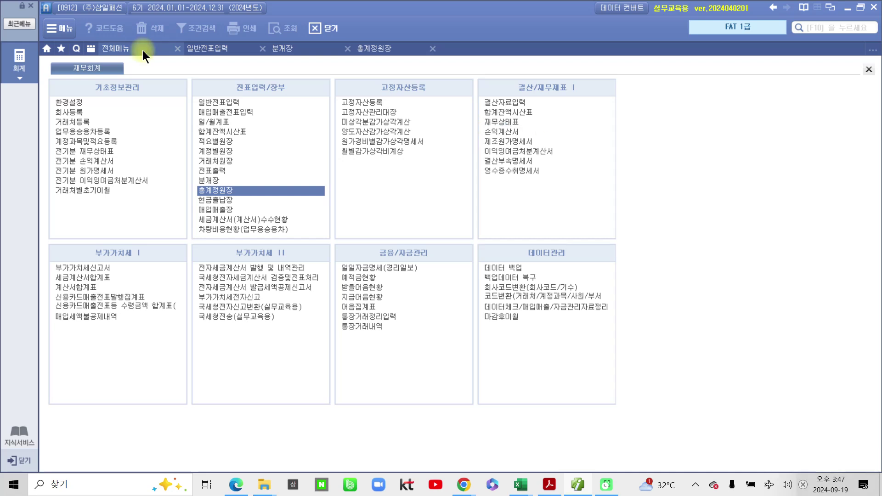
click(143, 50)
click(497, 132)
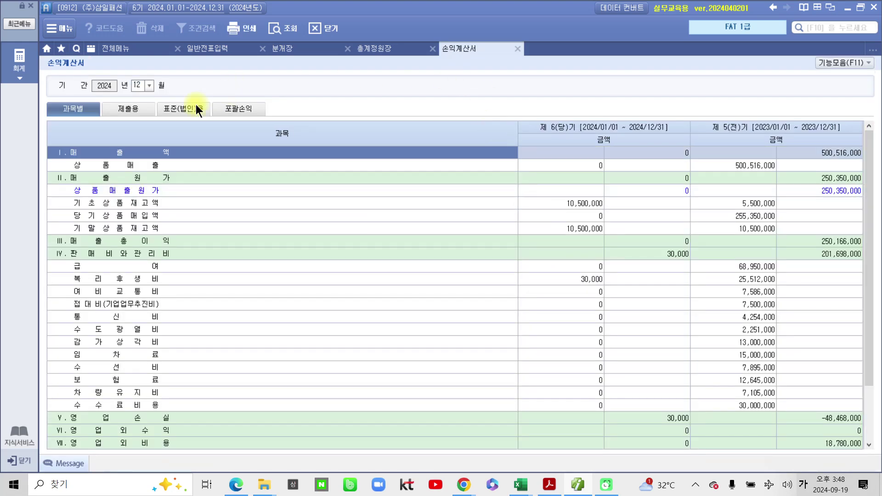
- Circle 당기순손실 and its amount, 판매비와관리비, the 복리후생비 amount and the 손익계산서 heading in blue, and clear the marks
scroll(575, 353, down, 3)
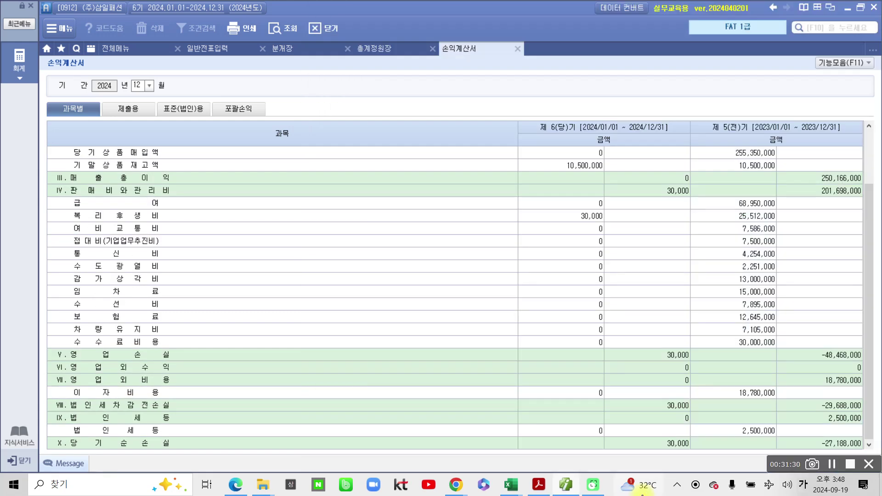
mouse_move(60, 447)
mouse_down()
mouse_move(206, 449)
mouse_move(50, 461)
mouse_up()
mouse_move(661, 432)
mouse_down()
mouse_move(684, 458)
mouse_move(655, 422)
mouse_up()
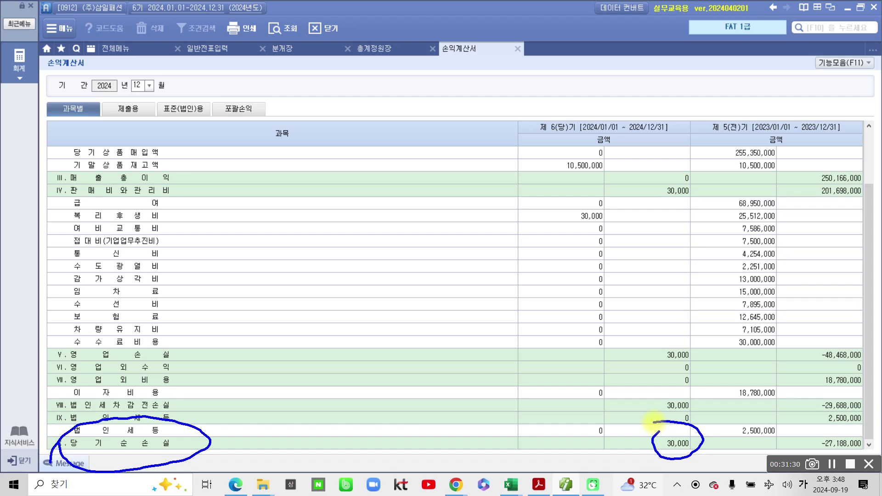
mouse_move(48, 189)
mouse_down()
mouse_move(106, 209)
mouse_move(121, 167)
mouse_move(37, 212)
mouse_up()
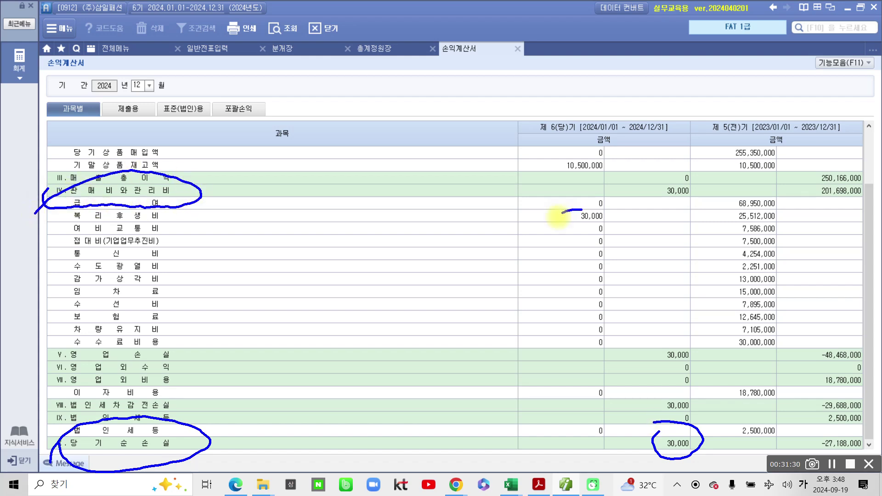
drag(565, 210, 561, 214)
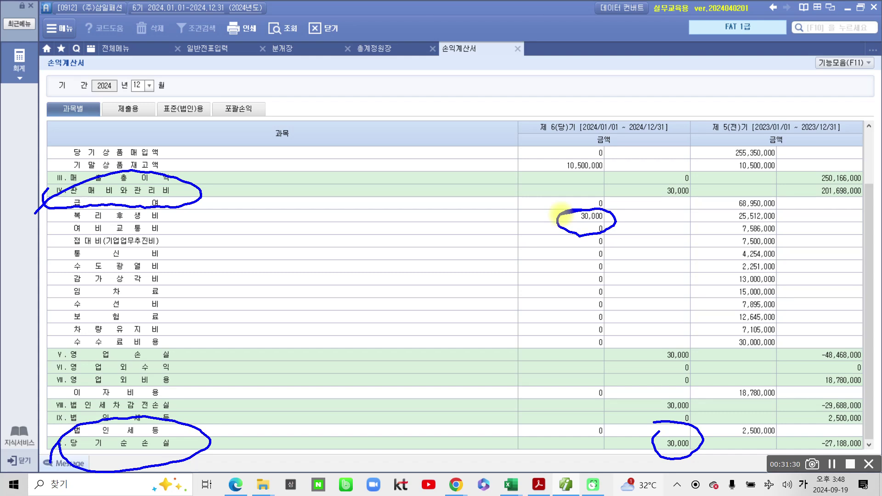
drag(617, 424, 664, 401)
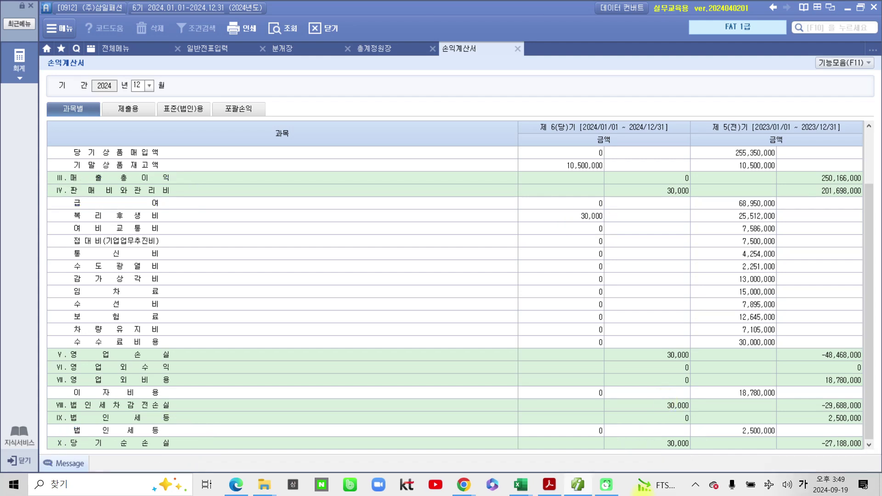
drag(509, 82, 486, 121)
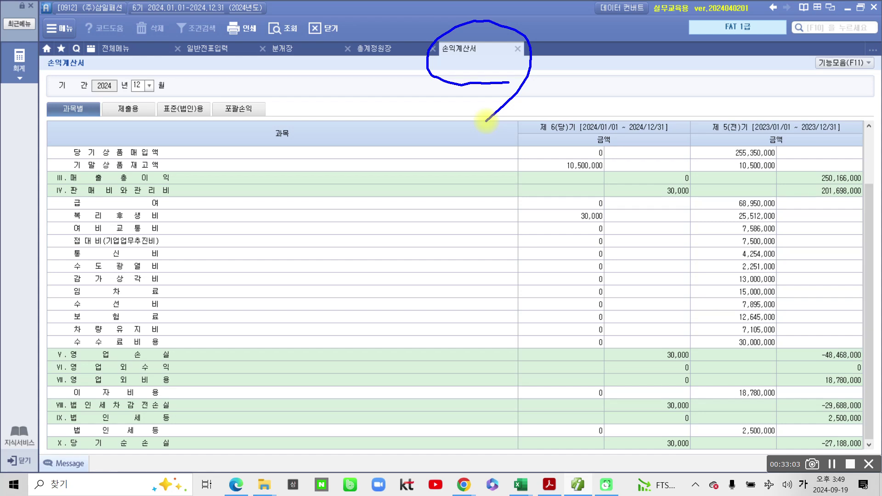
key(Escape)
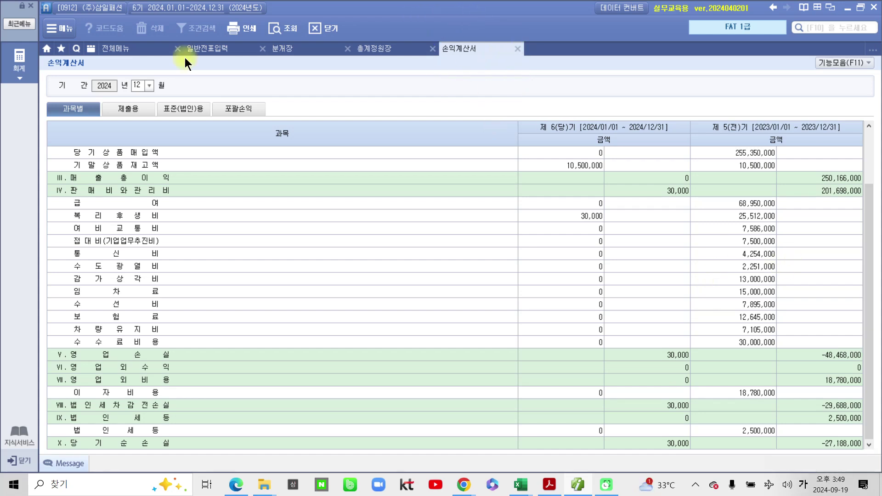
- Mark 합계잔액시산표 in the 전체메뉴 and open it
click(134, 51)
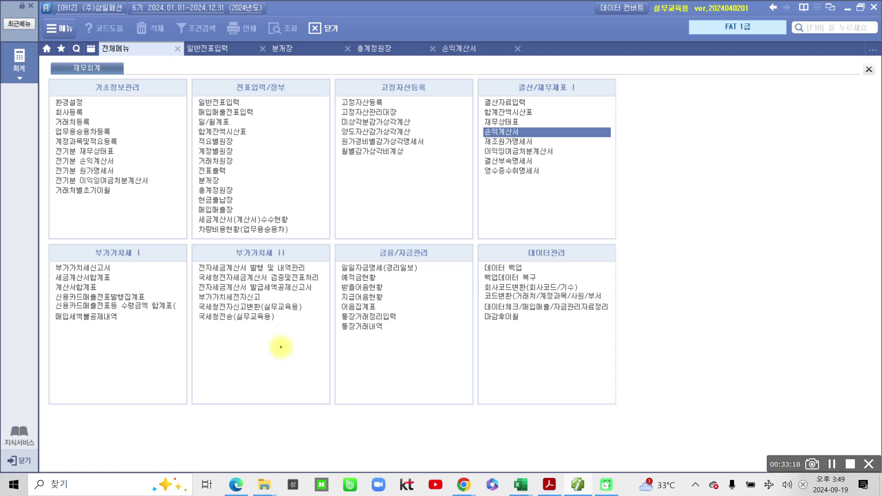
mouse_move(187, 123)
mouse_down()
mouse_move(242, 144)
mouse_move(276, 122)
mouse_move(197, 120)
mouse_move(173, 141)
mouse_move(305, 159)
mouse_move(308, 130)
mouse_move(277, 151)
mouse_up()
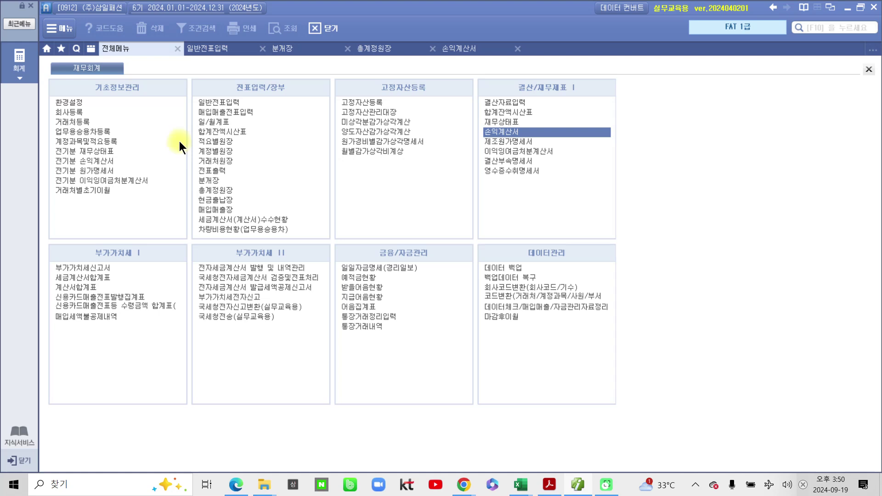
click(223, 134)
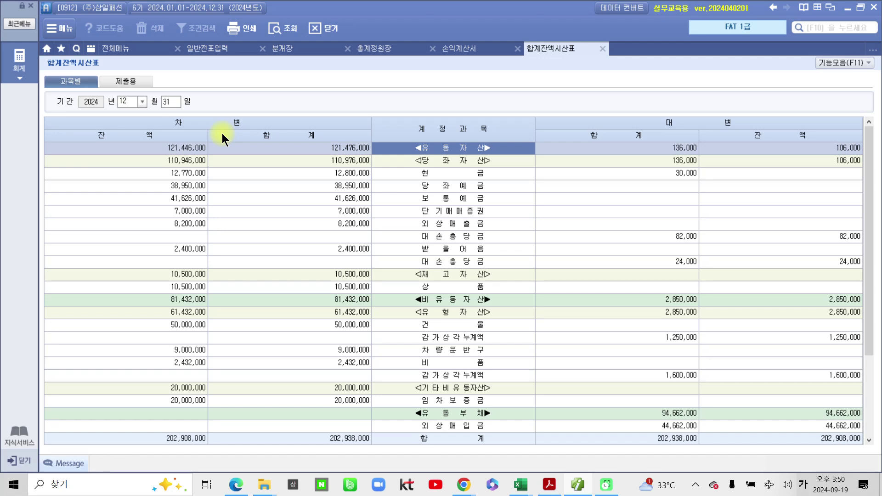
- Circle 유동자산 and 비유동자산 in blue on the 합계잔액시산표, add a blue check mark, and outline 당좌자산 in red
key(ctrl+2)
mouse_move(415, 119)
mouse_down()
mouse_move(487, 133)
mouse_move(418, 112)
mouse_up()
key(ctrl+2)
key(ctrl+2)
mouse_move(413, 148)
mouse_down()
mouse_move(425, 132)
mouse_move(406, 147)
mouse_up()
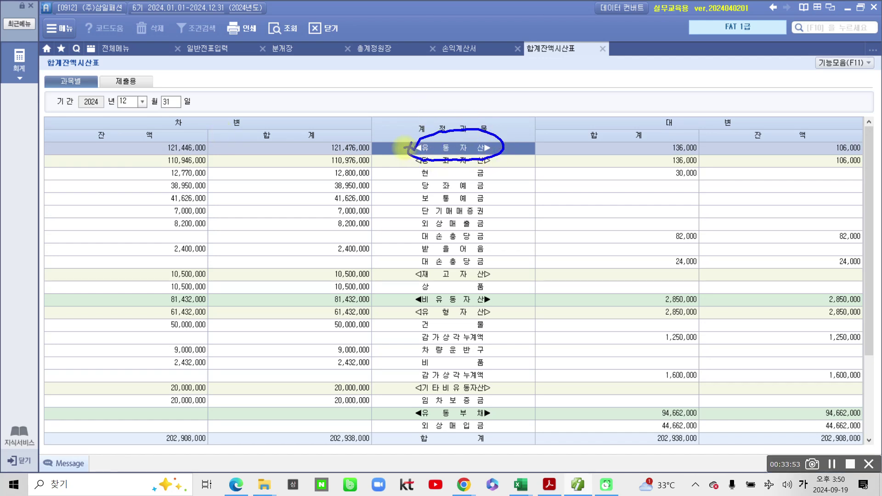
mouse_move(394, 301)
mouse_down()
mouse_move(515, 299)
mouse_move(391, 298)
mouse_up()
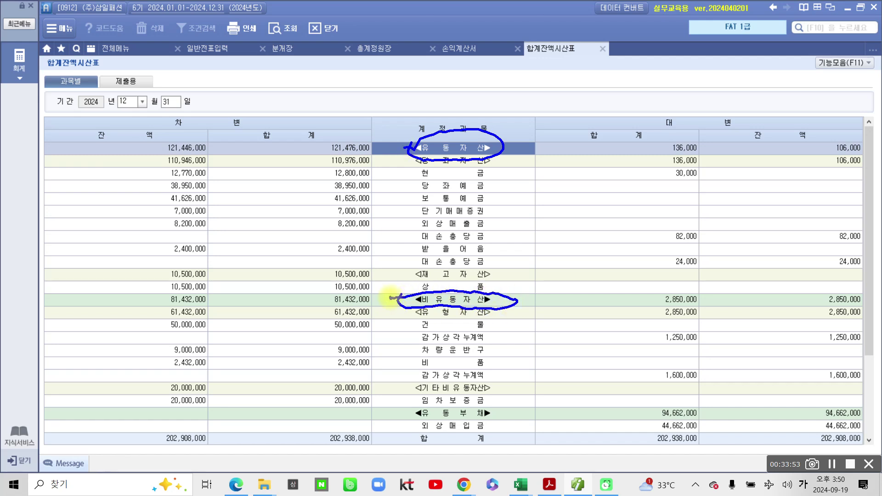
drag(523, 130, 561, 123)
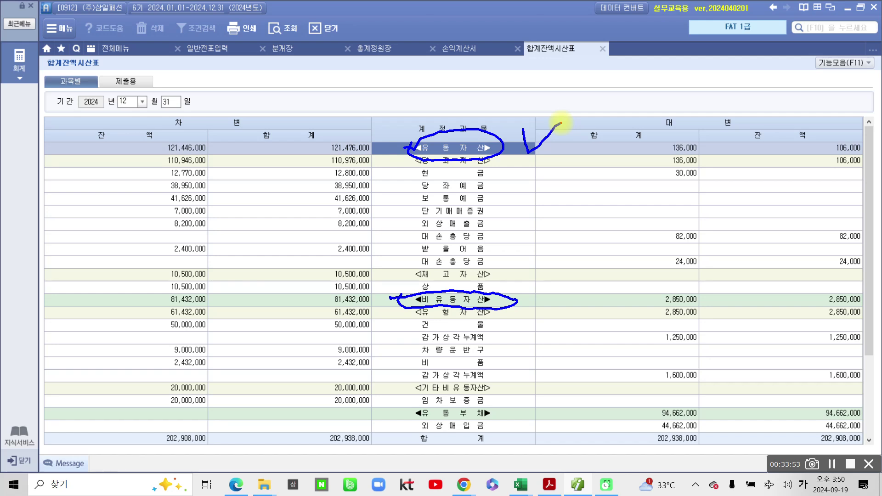
mouse_move(407, 158)
mouse_down()
mouse_move(501, 159)
mouse_move(403, 158)
mouse_up()
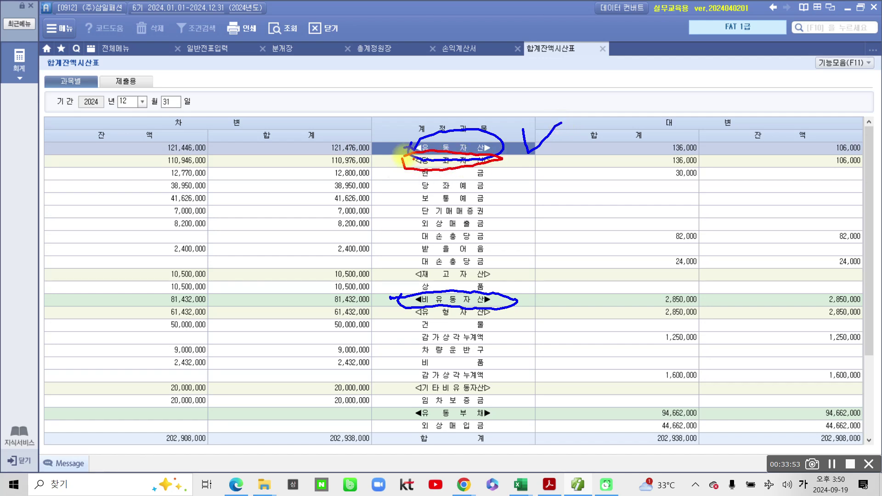
- Outline 재고자산 in red, clear the marks, and point out the 당좌자산, 비유동자산, 유형자산 and 기타비유동자산 rows by selecting each
mouse_move(407, 274)
mouse_down()
mouse_move(502, 276)
mouse_move(404, 256)
mouse_up()
key(Escape)
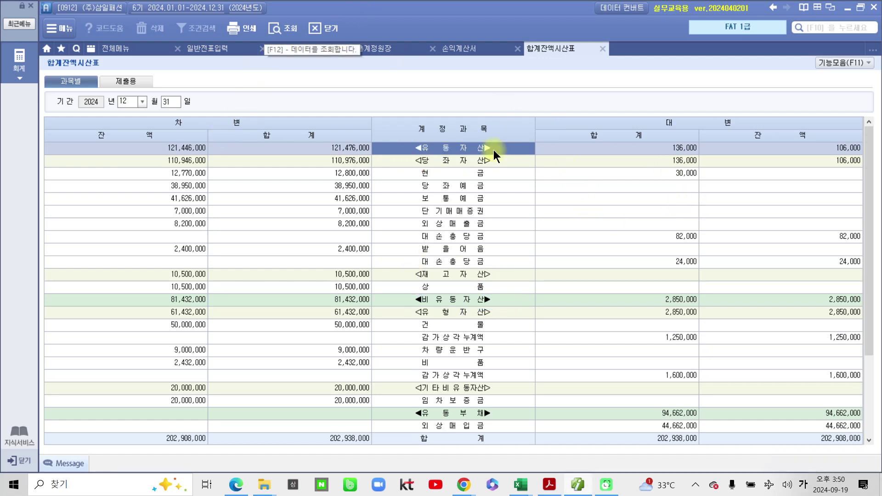
click(466, 161)
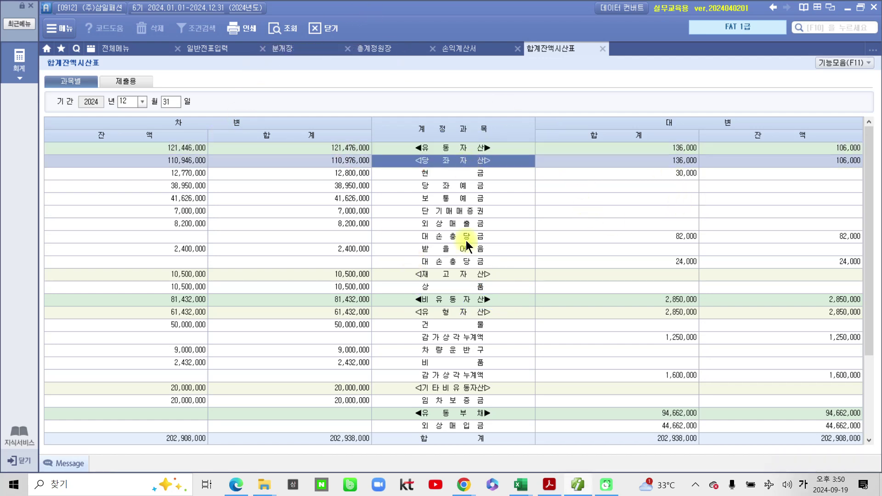
click(456, 287)
click(453, 301)
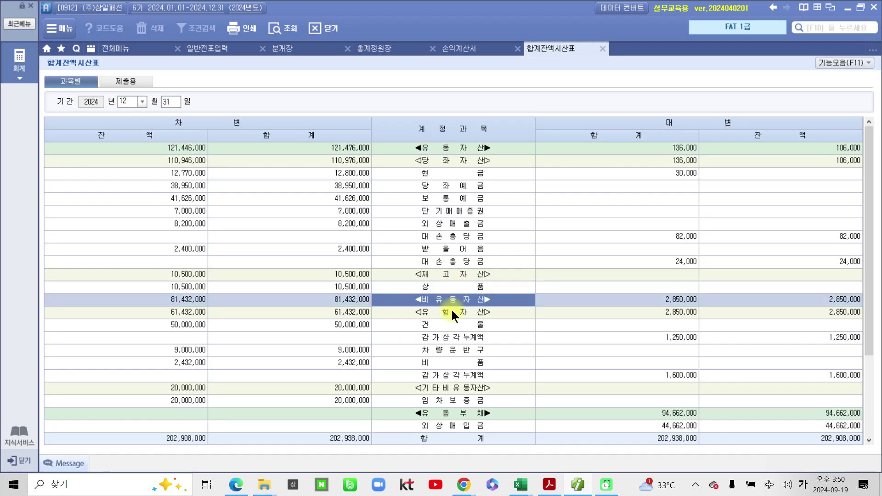
click(451, 311)
click(449, 387)
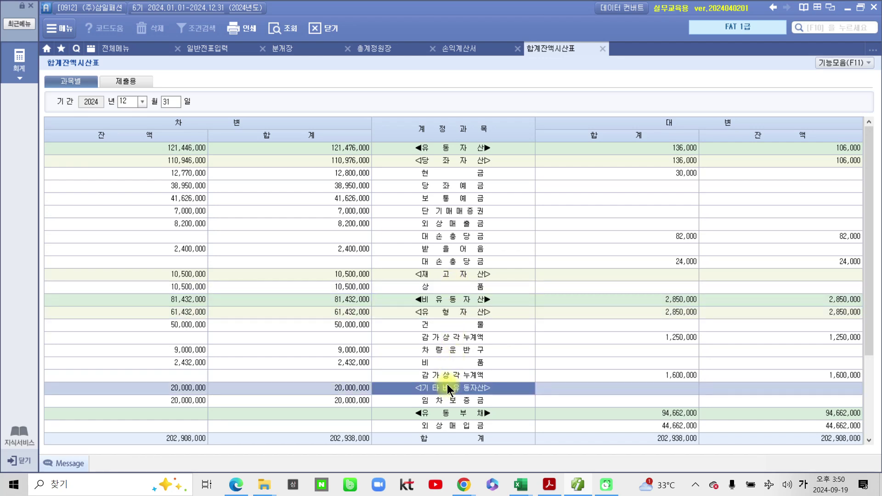
- Point out the 유동부채, 자본금, 이익잉여금, 판매관리비 and 복리후생비 rows one after another by selecting each
scroll(448, 384, down, 3)
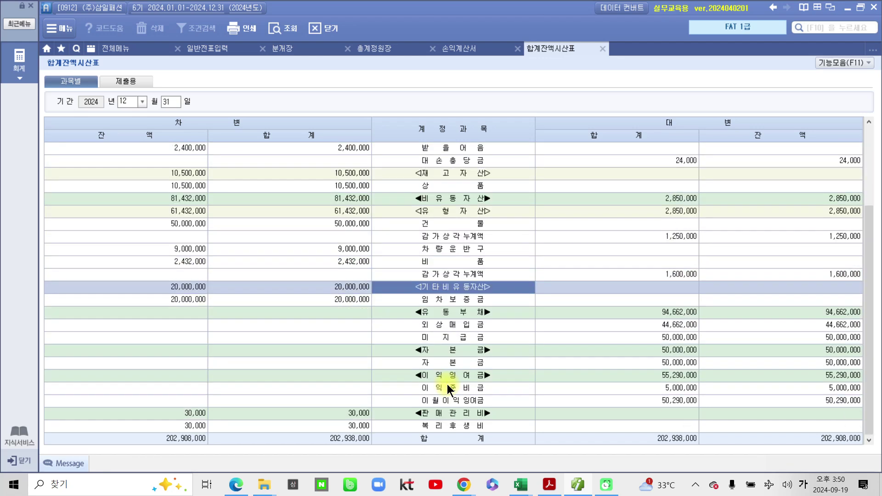
click(451, 315)
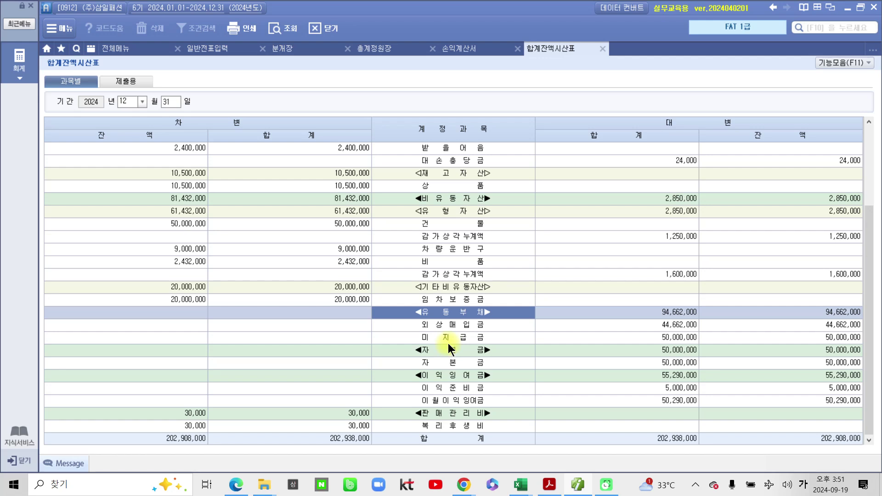
click(430, 349)
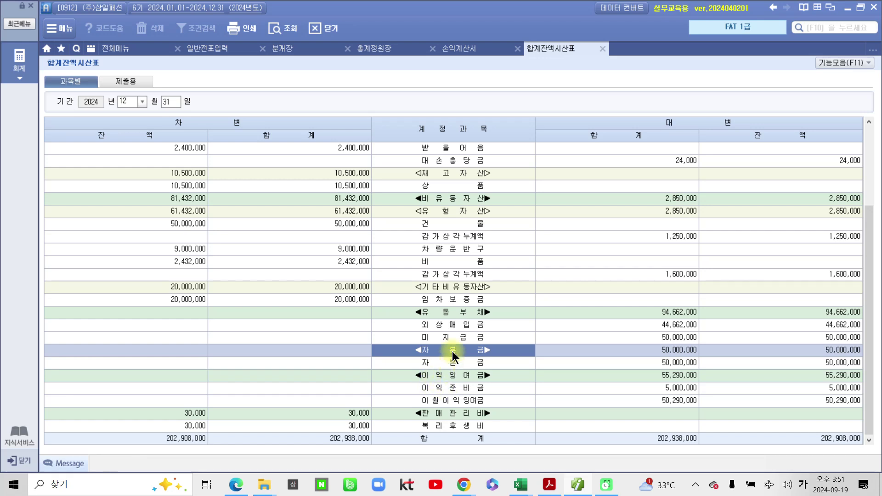
click(446, 376)
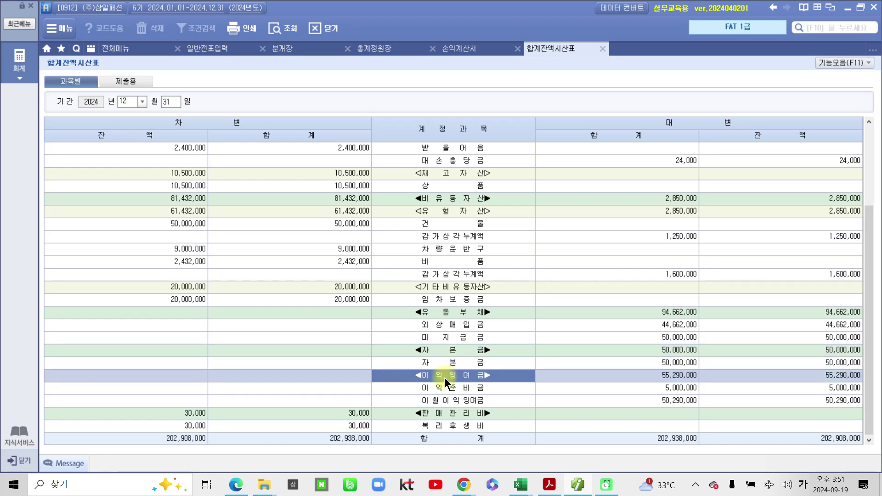
click(443, 413)
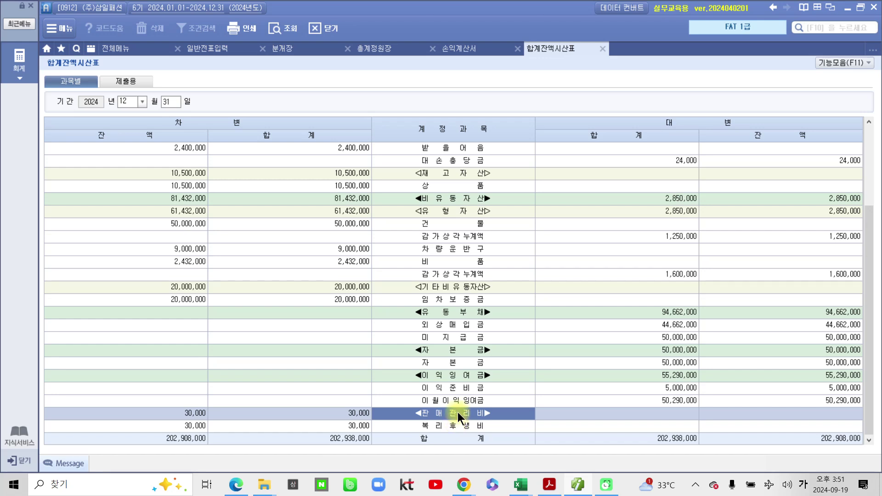
click(447, 427)
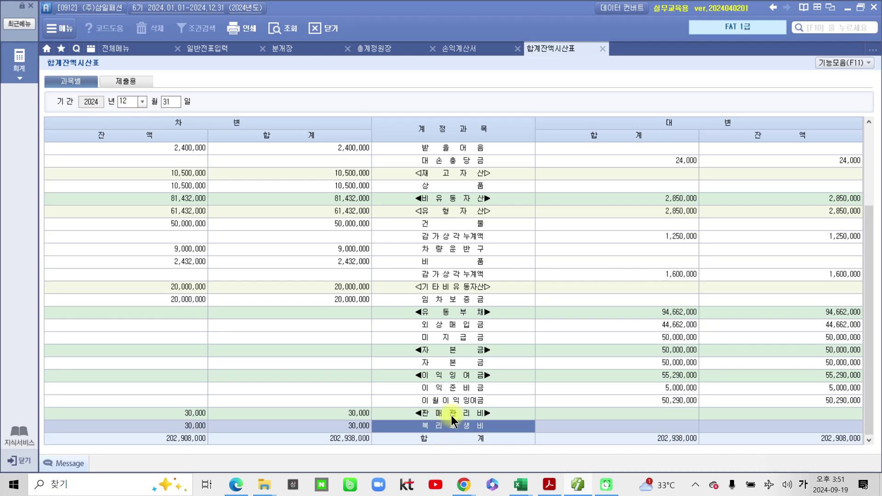
- Circle 복리후생비 in red and add red check marks beside the other account names in the lower part of the 합계잔액시산표
scroll(449, 442, up, 3)
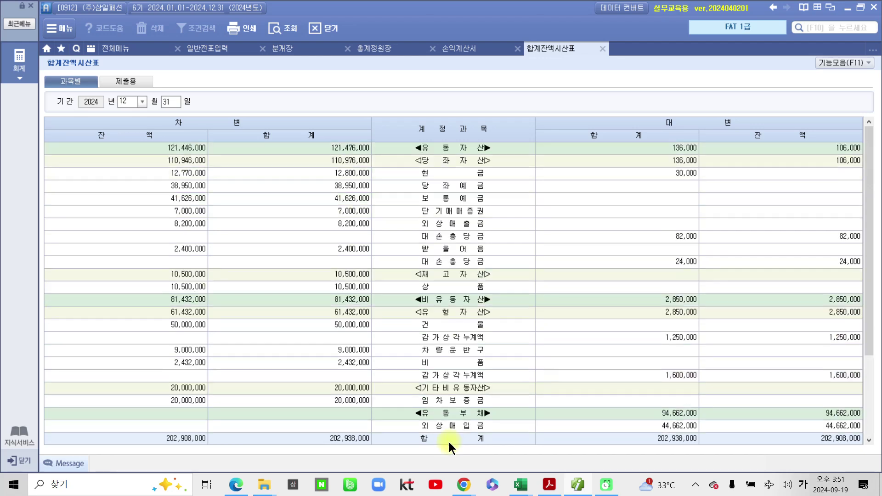
scroll(453, 424, down, 3)
click(453, 425)
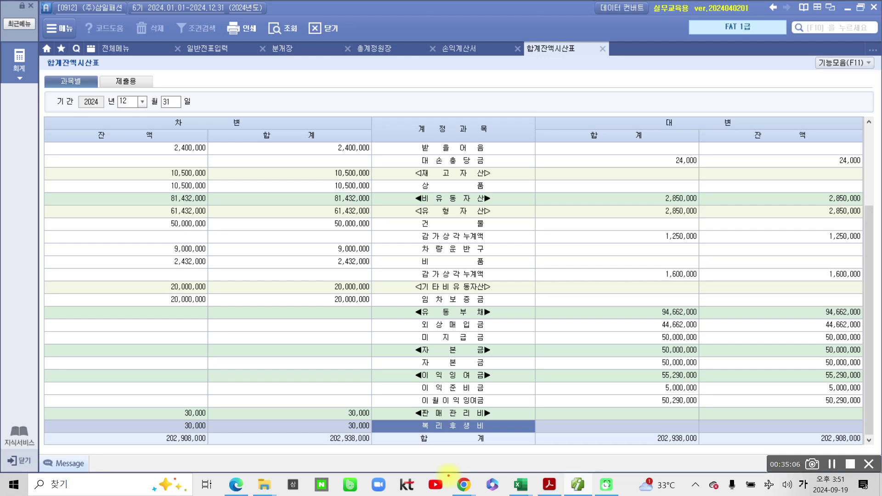
mouse_move(411, 415)
mouse_down()
mouse_move(441, 439)
mouse_move(411, 420)
mouse_move(397, 428)
mouse_up()
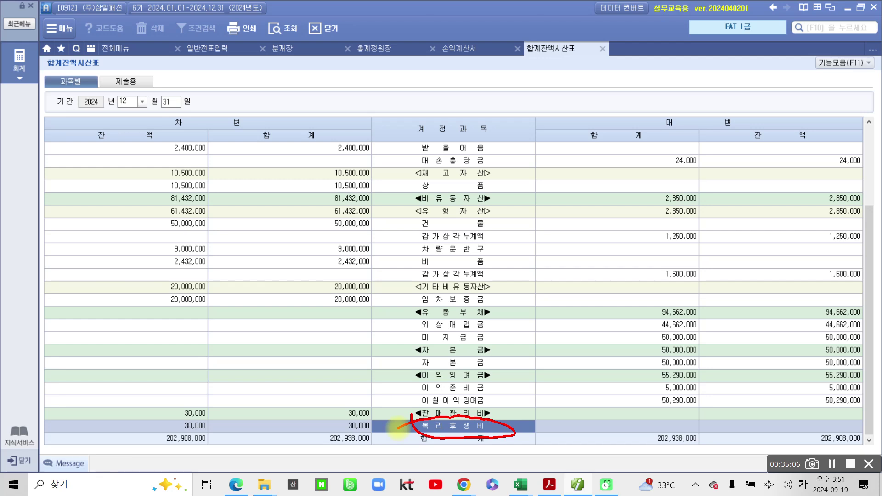
mouse_move(495, 265)
mouse_down()
mouse_move(524, 254)
mouse_move(507, 245)
mouse_move(518, 238)
mouse_up()
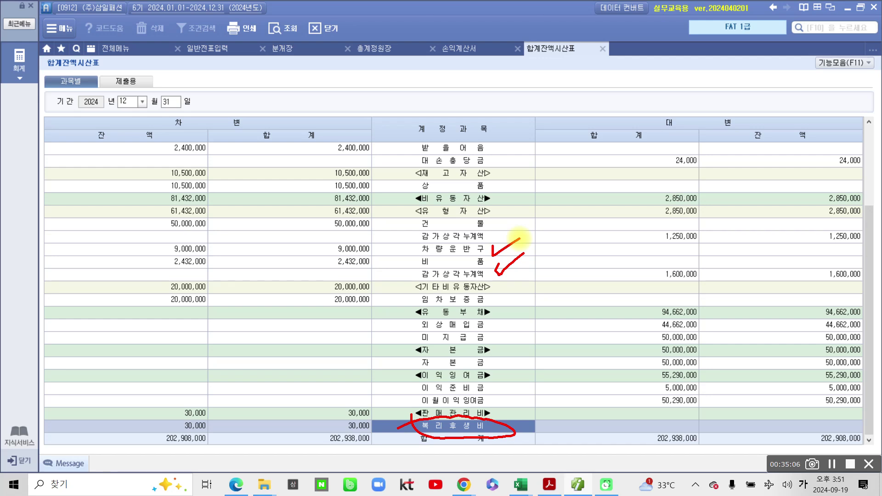
mouse_move(499, 317)
mouse_down()
mouse_move(521, 316)
mouse_move(523, 333)
mouse_move(507, 364)
mouse_move(520, 354)
mouse_move(527, 392)
mouse_up()
mouse_move(504, 174)
mouse_down()
mouse_move(528, 171)
mouse_move(513, 147)
mouse_up()
drag(505, 136, 533, 118)
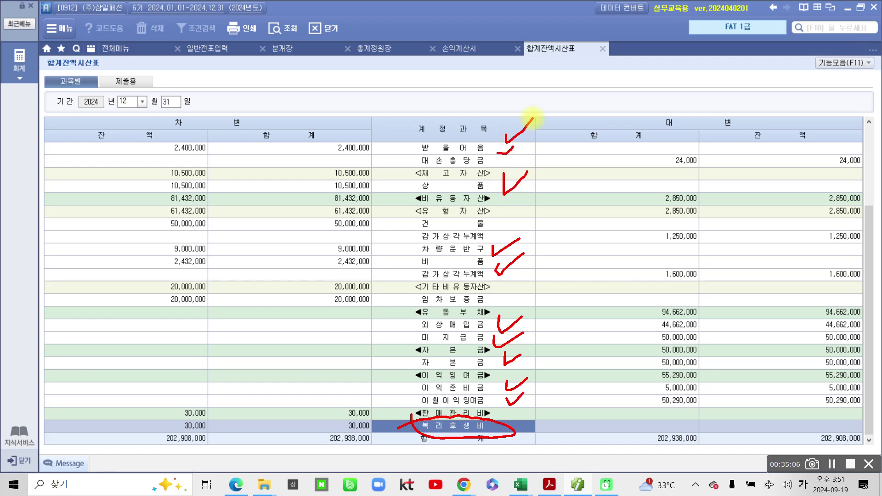
- Circle the debit-side and credit-side 잔액 amounts in red and clear the marks
mouse_move(193, 307)
mouse_down()
mouse_move(148, 133)
mouse_move(212, 293)
mouse_up()
mouse_move(815, 329)
mouse_down()
mouse_move(782, 246)
mouse_move(821, 335)
mouse_up()
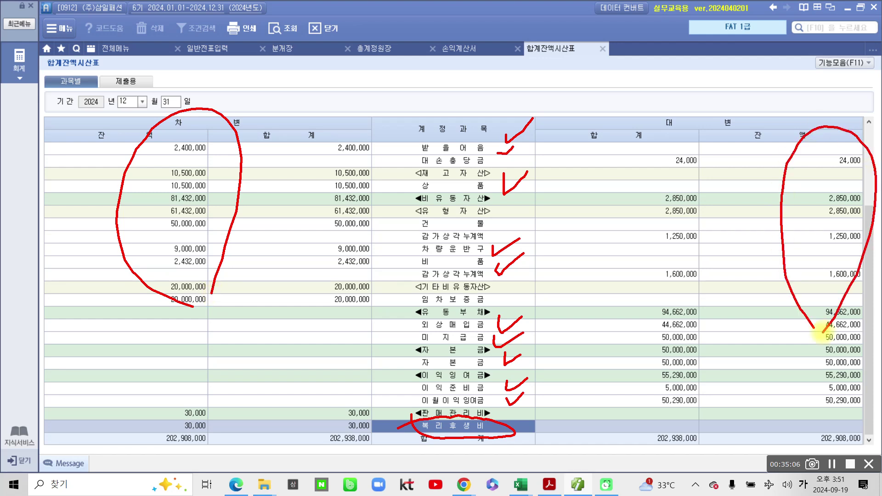
mouse_move(823, 335)
mouse_down()
mouse_move(859, 301)
mouse_move(778, 309)
mouse_up()
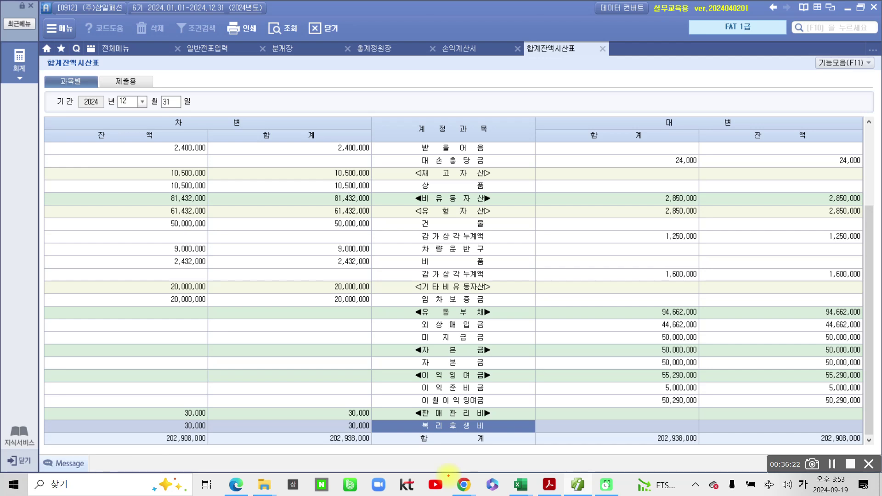
- Circle 이월이익잉여금 and its credit amounts in red, link them with an arrow, and clear the marks
mouse_move(413, 396)
mouse_down()
mouse_move(435, 411)
mouse_move(503, 392)
mouse_move(407, 396)
mouse_up()
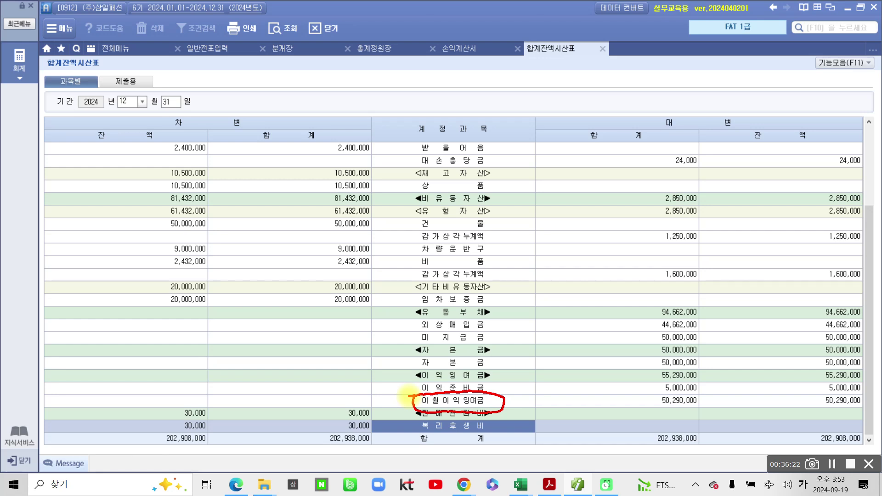
mouse_move(648, 410)
mouse_down()
mouse_move(844, 418)
mouse_move(858, 390)
mouse_move(735, 380)
mouse_move(640, 400)
mouse_move(653, 413)
mouse_up()
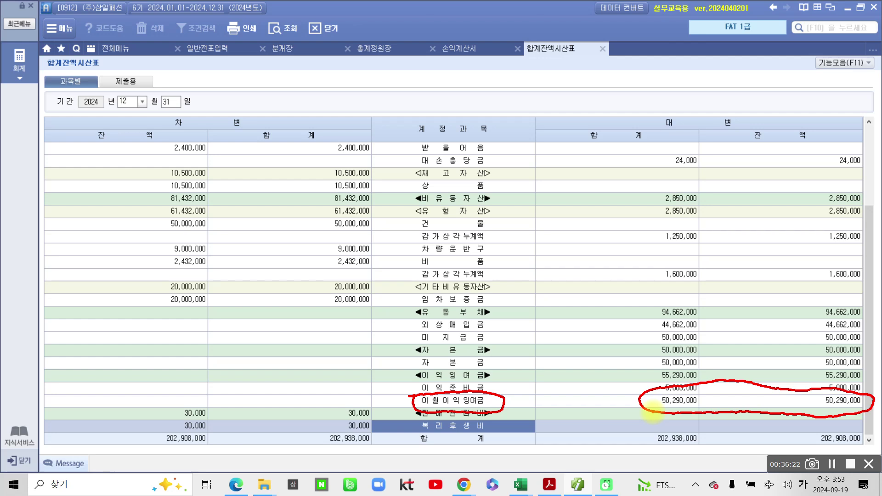
drag(522, 408, 633, 398)
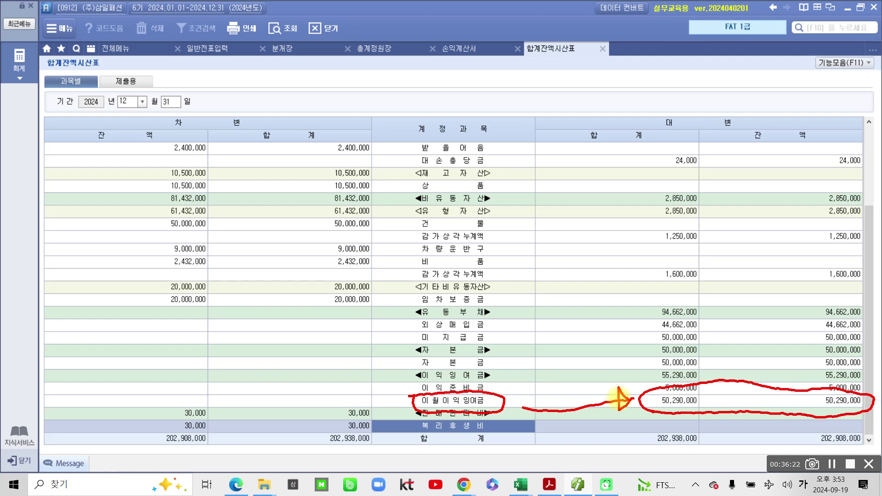
key(Escape)
- Circle the 유동자산, 비유동자산 and 유동부채 groups in red with a connecting line, and clear the marks
scroll(429, 196, up, 3)
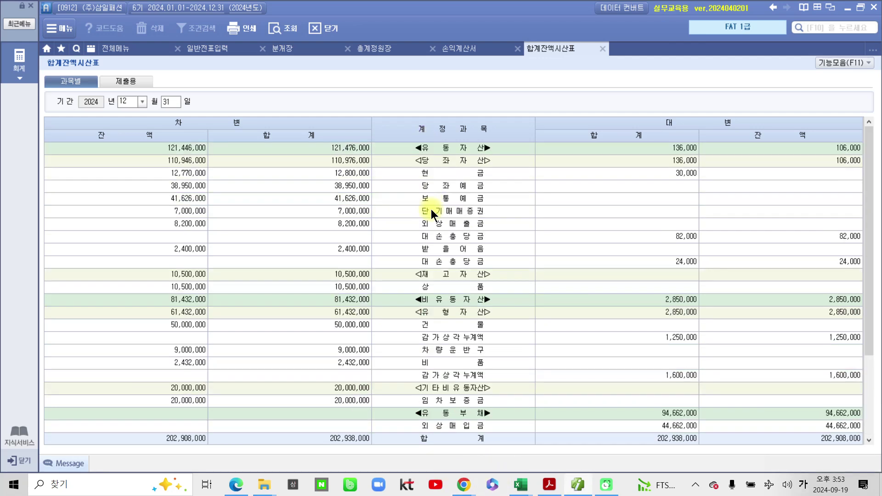
key(ctrl+shift+d)
mouse_move(401, 158)
mouse_down()
mouse_move(503, 170)
mouse_move(390, 193)
mouse_up()
mouse_move(452, 228)
mouse_down()
mouse_move(483, 322)
mouse_move(421, 432)
mouse_move(453, 371)
mouse_up()
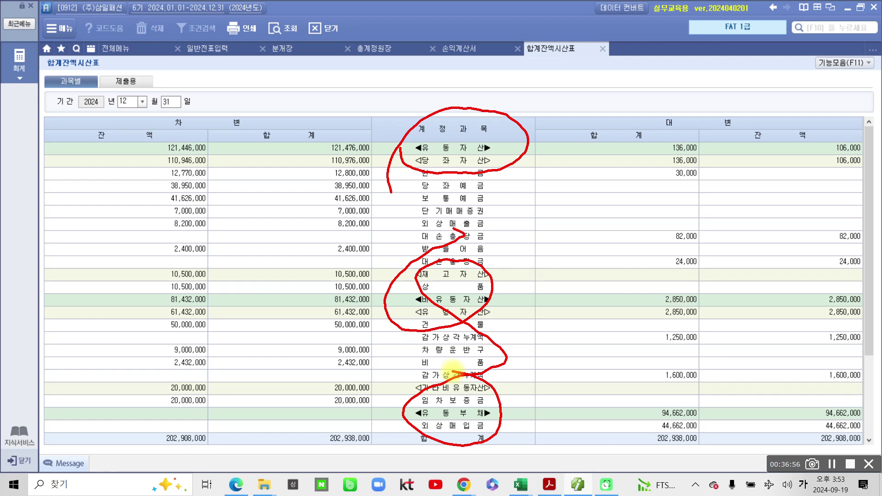
key(Escape)
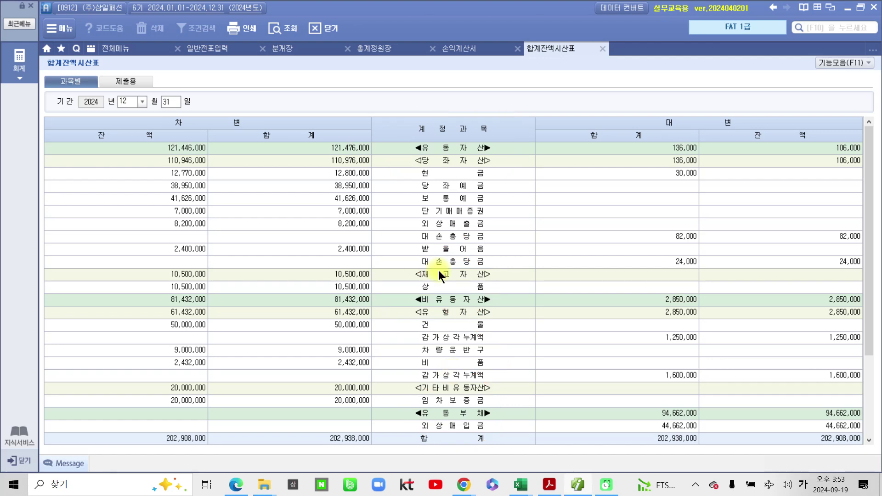
- Circle the 계정과목 heading, the 잔액 and 합계 columns on both sides and the 합계잔액시산표 title in red, and clear the marks
key(ctrl+2)
drag(432, 100, 450, 99)
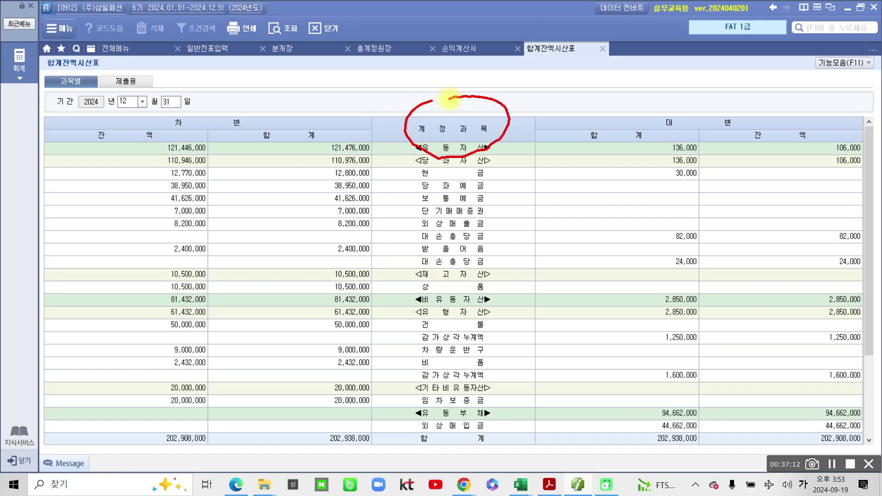
mouse_move(136, 127)
mouse_down()
mouse_move(88, 154)
mouse_move(108, 139)
mouse_up()
drag(858, 168, 843, 199)
mouse_move(309, 311)
mouse_down()
mouse_move(385, 202)
mouse_move(340, 371)
mouse_up()
mouse_move(684, 386)
mouse_down()
mouse_move(728, 291)
mouse_move(716, 317)
mouse_up()
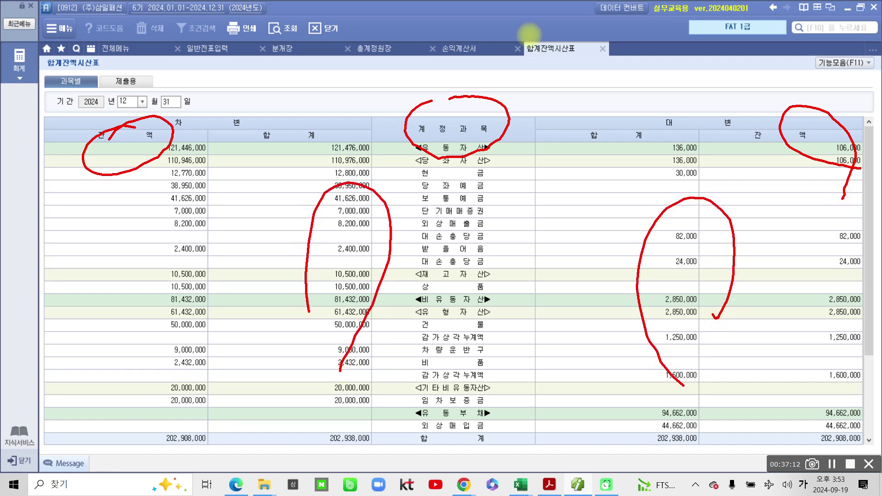
drag(536, 32, 555, 29)
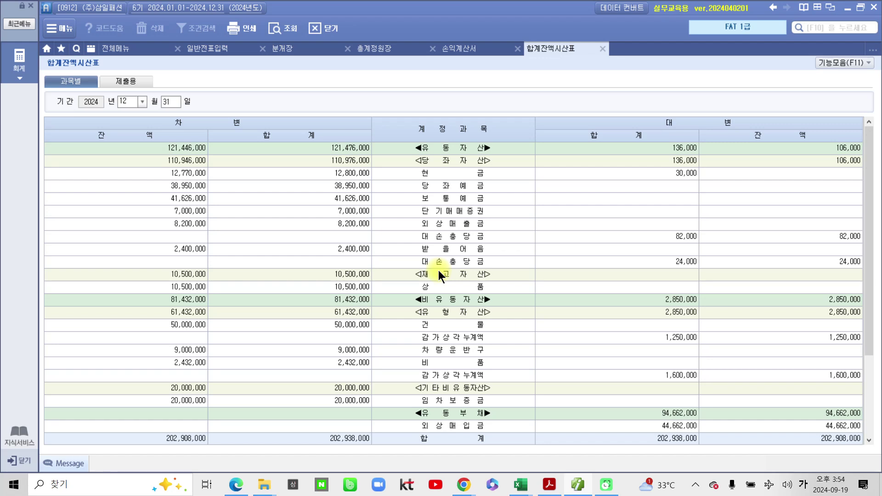
- Circle the 합계잔액시산표 title in red, handwrite 자가검증기능 below it, outline the writing, and clear the marks
key(ctrl+2)
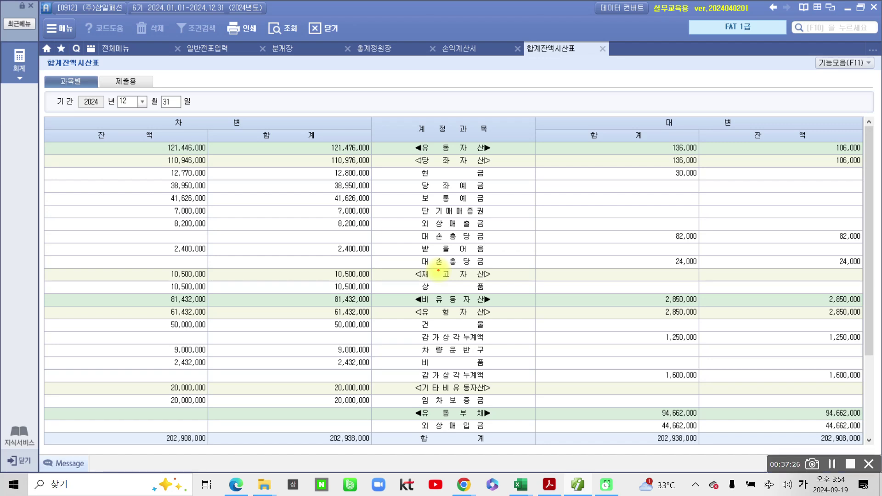
mouse_move(524, 38)
mouse_down()
mouse_move(561, 22)
mouse_move(530, 32)
mouse_up()
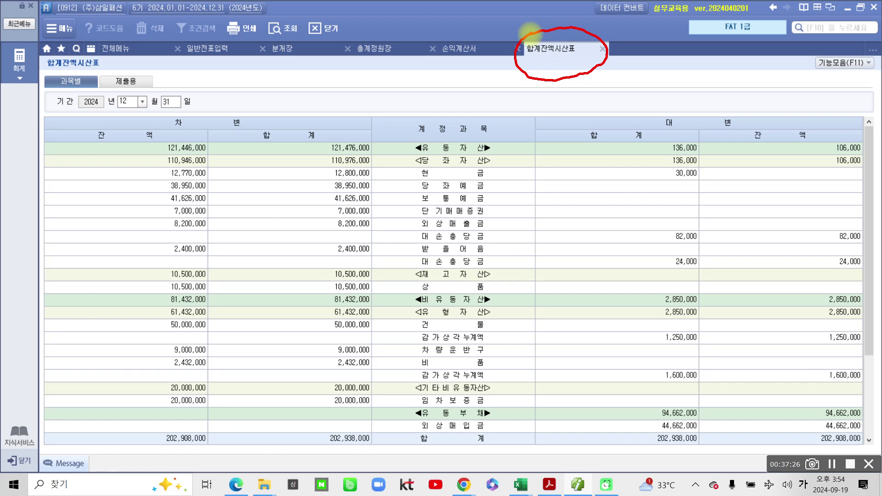
mouse_move(301, 83)
mouse_down()
mouse_move(303, 125)
mouse_move(339, 121)
mouse_up()
drag(352, 73, 347, 148)
drag(350, 111, 371, 111)
mouse_move(374, 89)
mouse_down()
mouse_move(396, 94)
mouse_move(376, 131)
mouse_up()
drag(415, 72, 416, 145)
drag(415, 114, 442, 115)
mouse_move(450, 85)
mouse_down()
mouse_move(476, 94)
mouse_move(456, 123)
mouse_up()
mouse_move(467, 98)
mouse_down()
mouse_move(500, 93)
mouse_move(502, 133)
mouse_move(484, 138)
mouse_move(510, 137)
mouse_up()
drag(524, 83, 528, 108)
drag(542, 85, 574, 111)
drag(553, 124, 551, 126)
drag(589, 102, 602, 138)
drag(632, 87, 631, 154)
drag(659, 84, 702, 96)
drag(657, 134, 706, 124)
drag(698, 144, 703, 152)
mouse_move(274, 178)
mouse_down()
mouse_move(363, 175)
mouse_move(694, 76)
mouse_move(279, 181)
mouse_move(309, 193)
mouse_up()
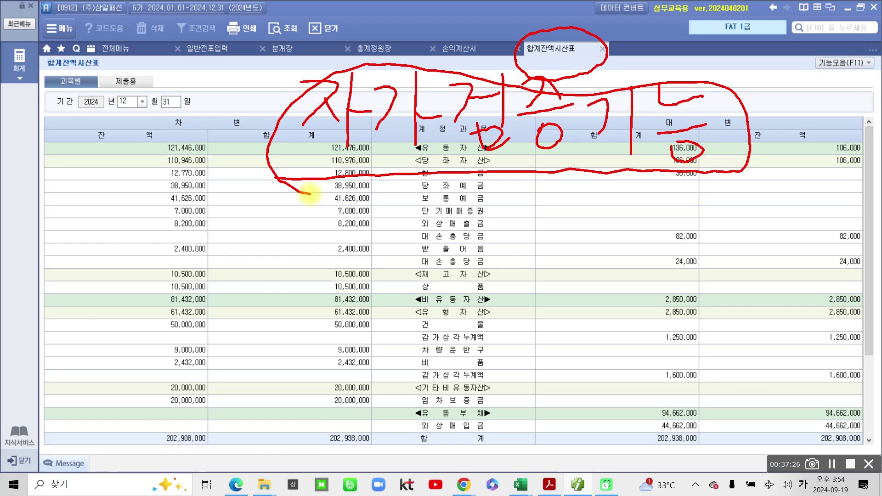
drag(509, 58, 592, 78)
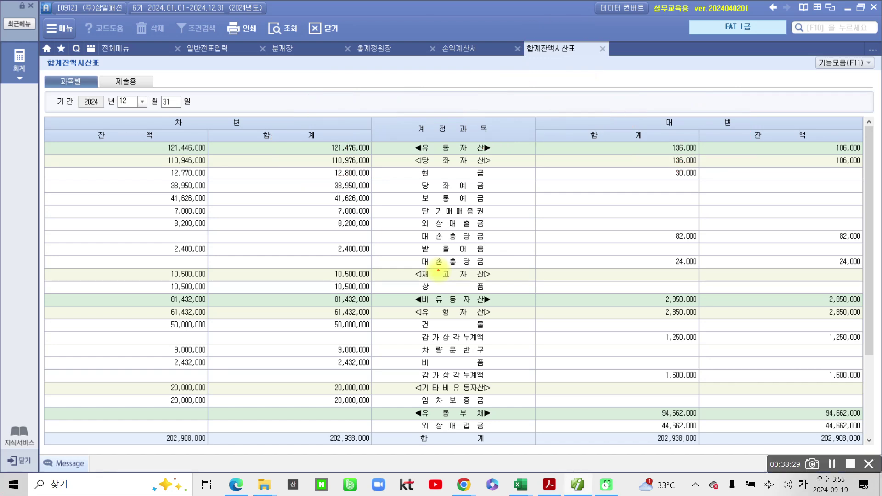
- Circle the four bottom totals in red, join the matching debit and credit 잔액 and 합계 totals with arcs, and clear the marks
mouse_move(204, 473)
mouse_down()
mouse_move(142, 424)
mouse_move(213, 471)
mouse_up()
mouse_move(822, 413)
mouse_down()
mouse_move(813, 417)
mouse_move(857, 404)
mouse_up()
mouse_move(191, 423)
mouse_down()
mouse_move(614, 293)
mouse_move(820, 409)
mouse_move(821, 419)
mouse_up()
mouse_move(318, 420)
mouse_down()
mouse_move(303, 443)
mouse_move(320, 424)
mouse_up()
mouse_move(661, 412)
mouse_down()
mouse_move(634, 455)
mouse_move(670, 402)
mouse_move(685, 405)
mouse_up()
drag(374, 416, 645, 423)
drag(377, 404, 363, 408)
mouse_move(646, 426)
mouse_down()
mouse_move(638, 416)
mouse_move(633, 431)
mouse_up()
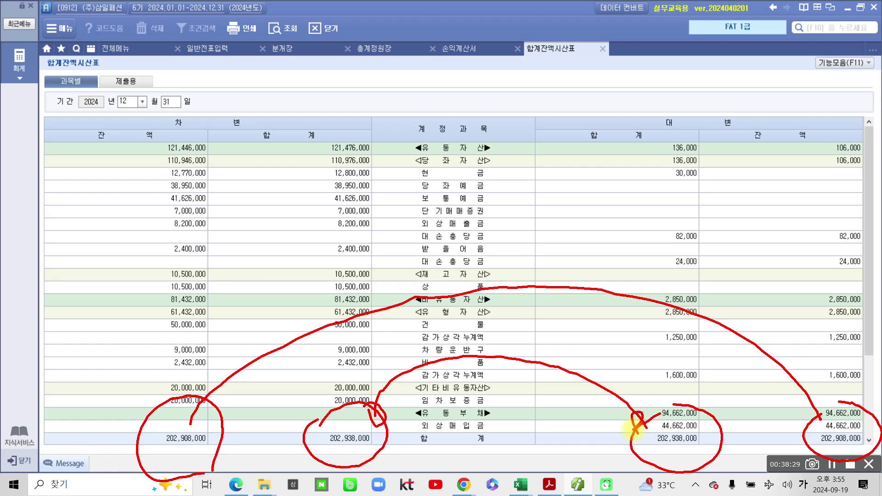
key(Escape)
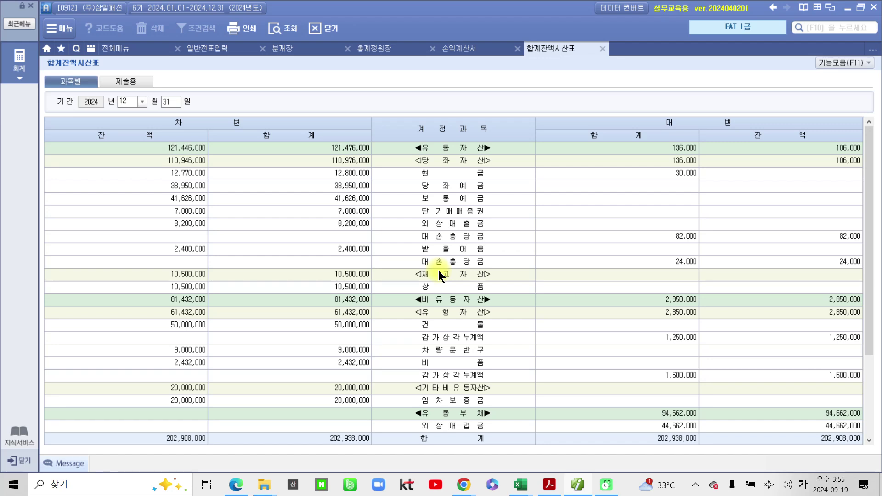
- Close the 합계잔액시산표, 손익계산서 and 총계정원장 screens
key(Escape)
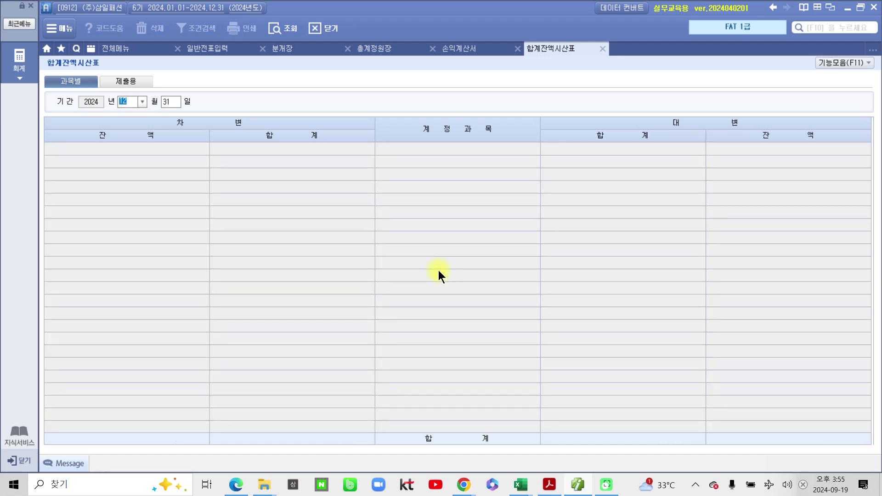
click(603, 48)
click(516, 50)
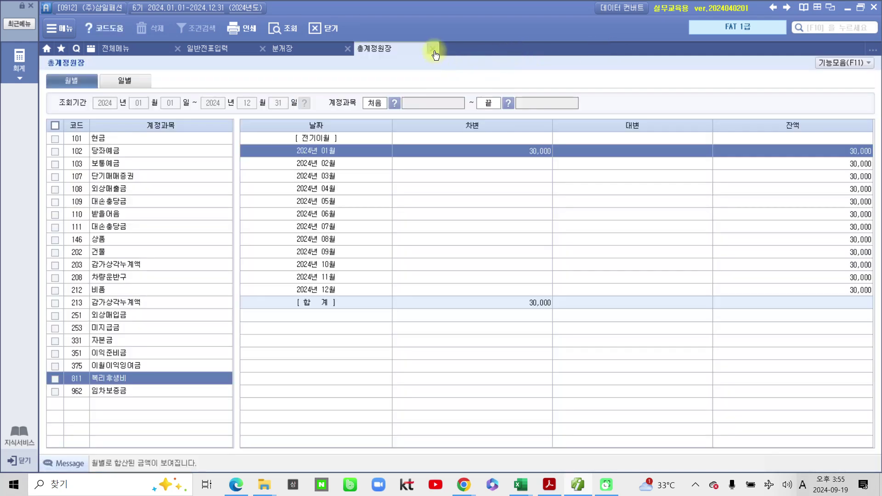
click(432, 49)
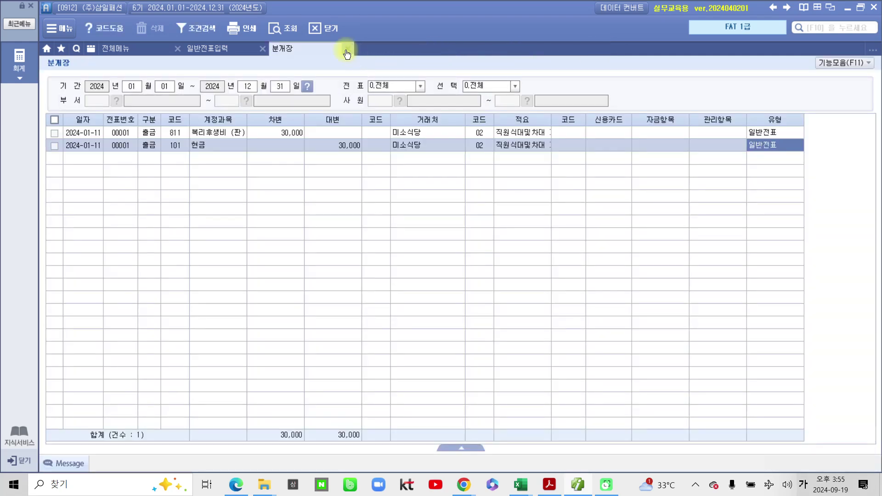
- Close the 분개장 and select the January 11 복리후생비 entry in 일반전표입력
click(347, 49)
click(213, 51)
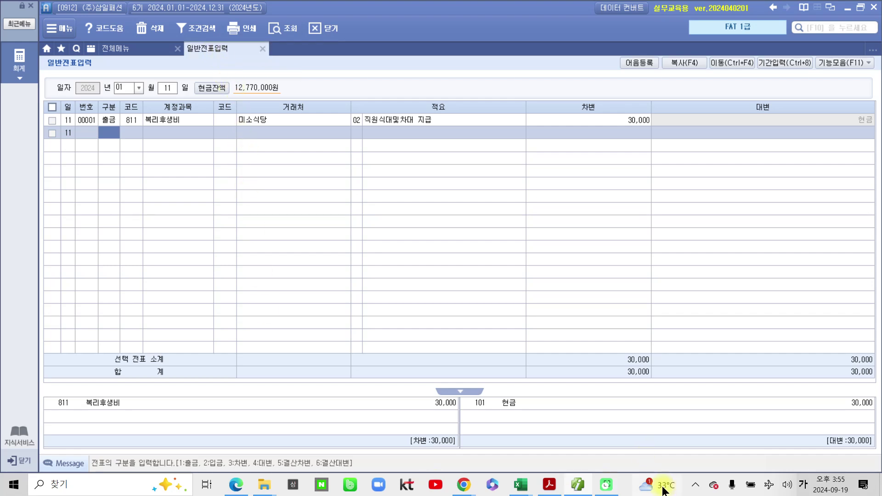
mouse_move(663, 490)
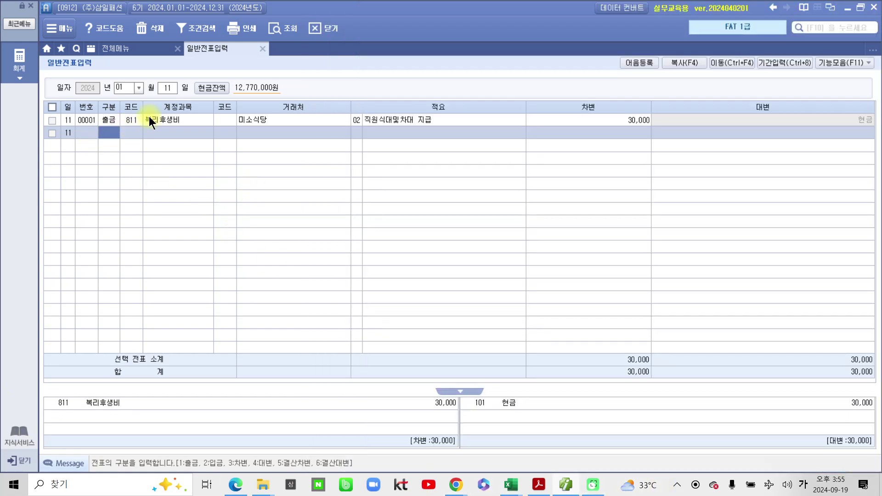
key(Up)
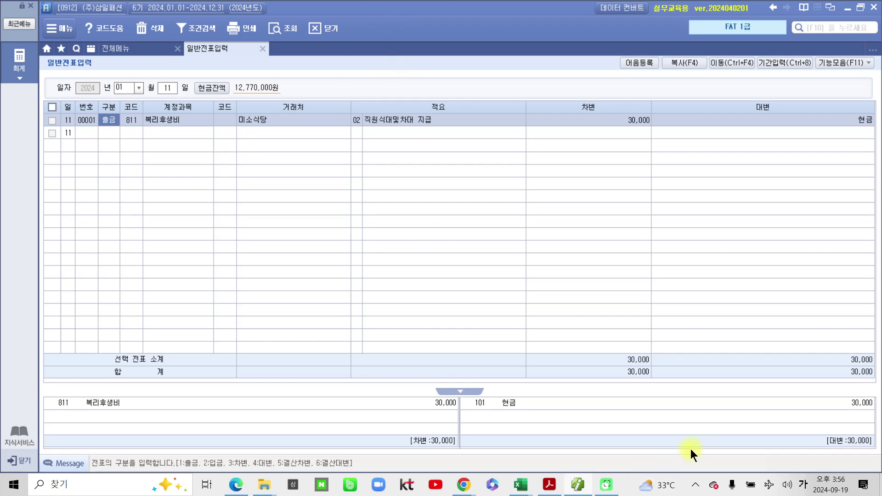
- Switch to the PDF textbook in Acrobat and highlight exercise 2's 출금전표 작성하기 heading and its 영수증 title
click(555, 488)
scroll(549, 418, down, 12)
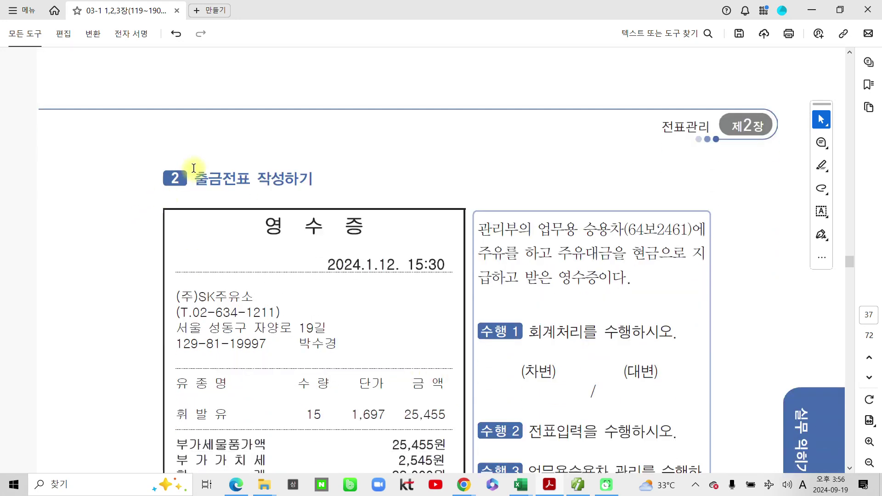
drag(185, 178, 313, 179)
click(320, 203)
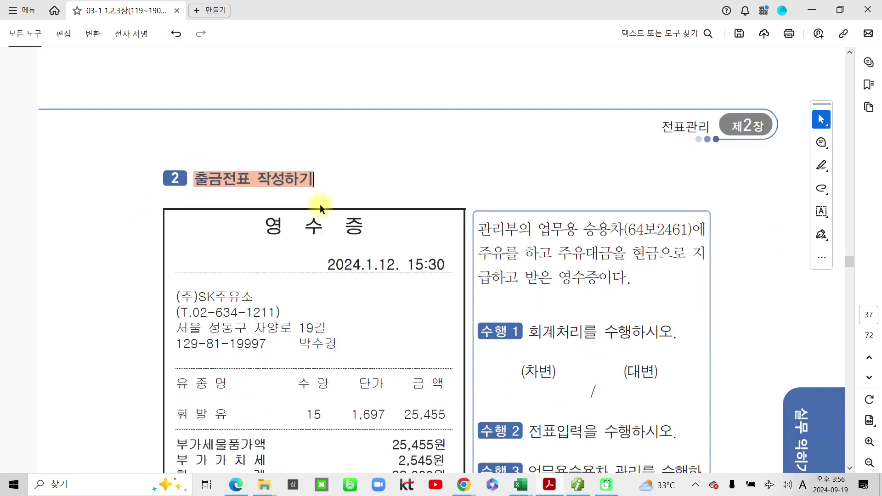
scroll(320, 204, down, 3)
drag(264, 160, 382, 166)
click(382, 186)
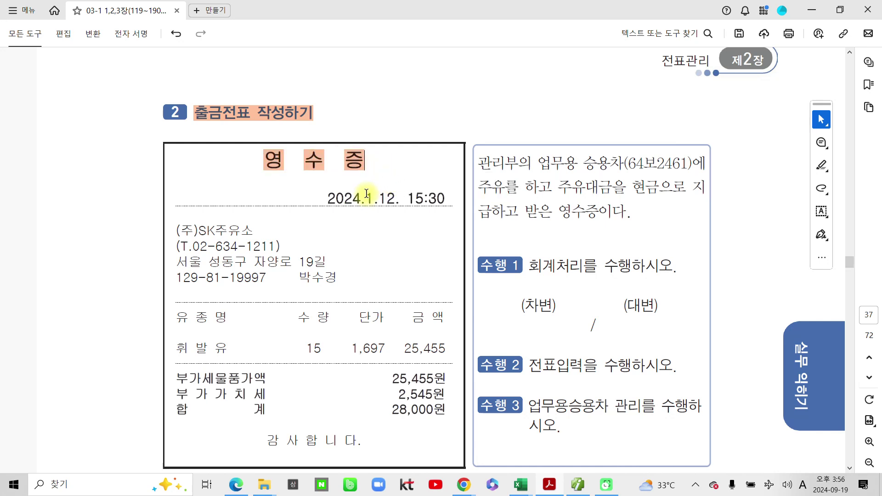
- Revisit exercise 1's receipt, mark around its heading, clear the marks, and return to exercise 2's receipt
scroll(382, 221, up, 10)
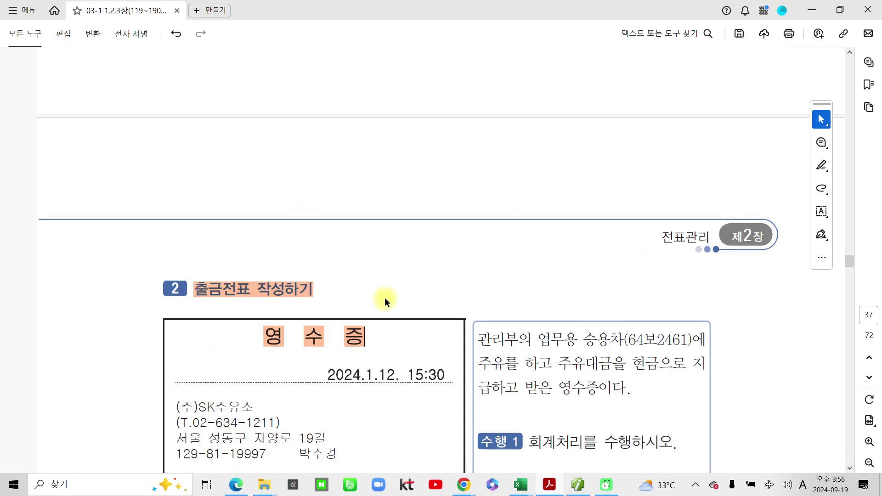
scroll(393, 282, up, 3)
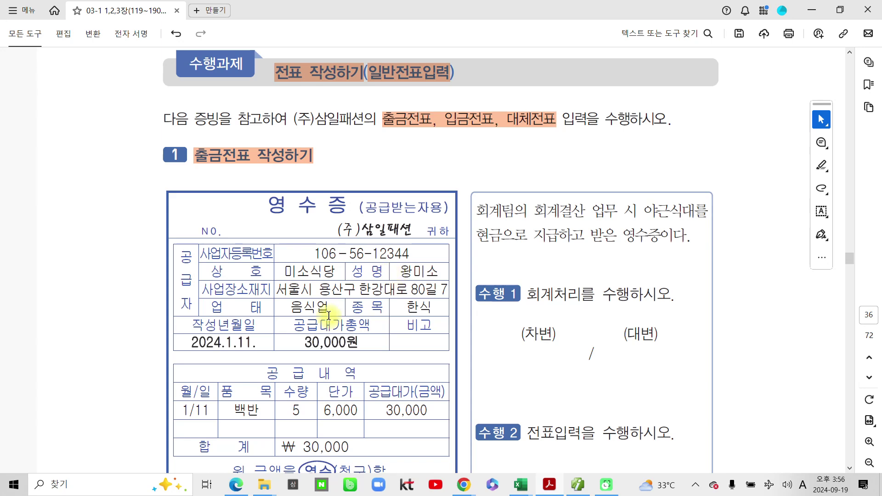
mouse_move(176, 188)
mouse_down()
mouse_move(204, 216)
mouse_move(216, 195)
mouse_move(239, 220)
mouse_up()
drag(180, 236, 348, 226)
key(Escape)
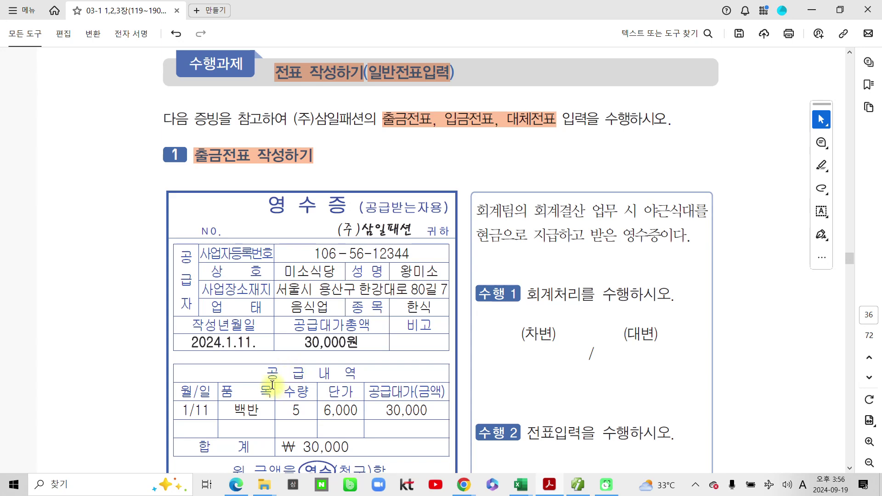
scroll(258, 384, down, 3)
scroll(257, 383, down, 12)
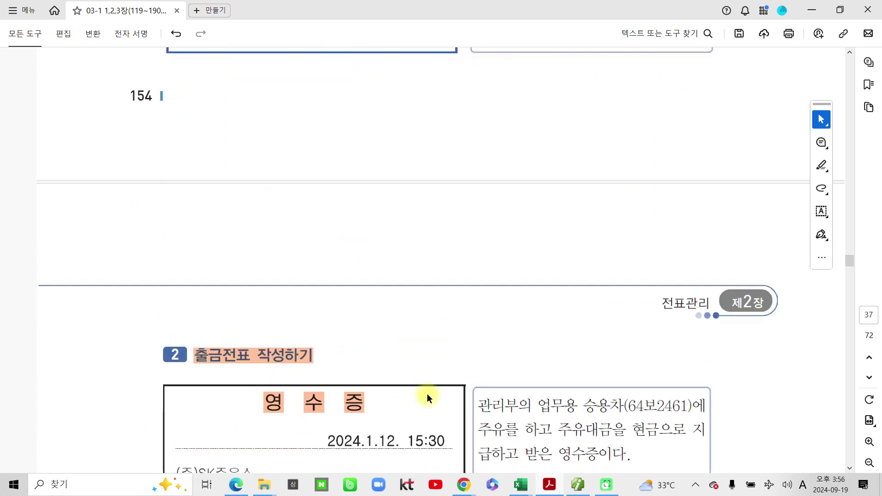
scroll(427, 393, down, 2)
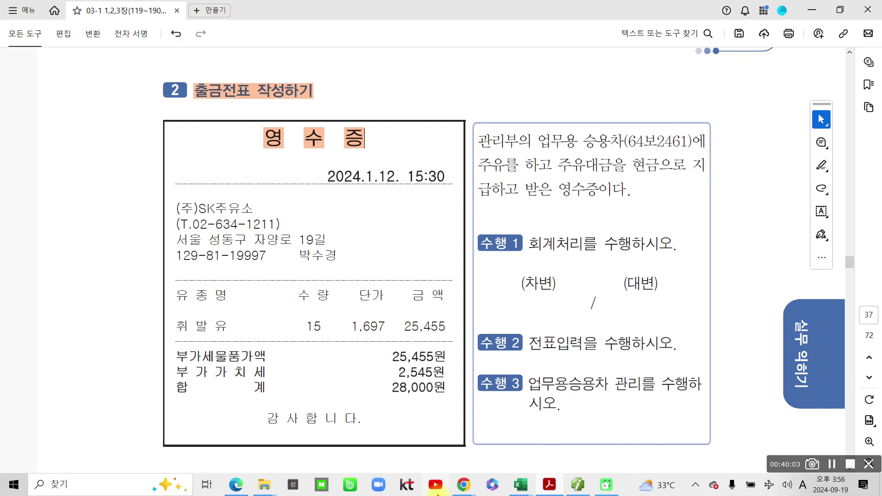
- In red, circle (주)SK주유소, 주유를, 승용차 and the 28,000원 total, underline 현금으로 지급하고 받은 영수증이다, and tick beside the 부가가치세 lines
mouse_move(181, 192)
mouse_down()
mouse_move(193, 222)
mouse_move(184, 195)
mouse_up()
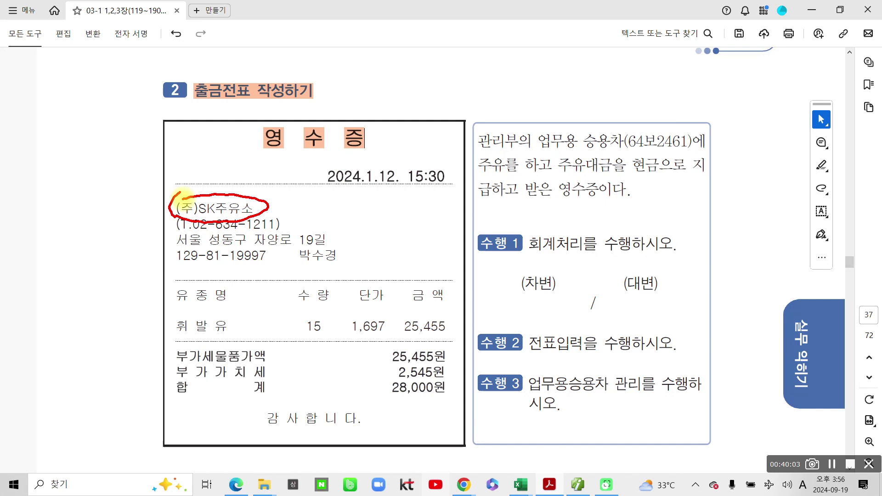
mouse_move(473, 184)
mouse_down()
mouse_move(508, 137)
mouse_move(483, 186)
mouse_up()
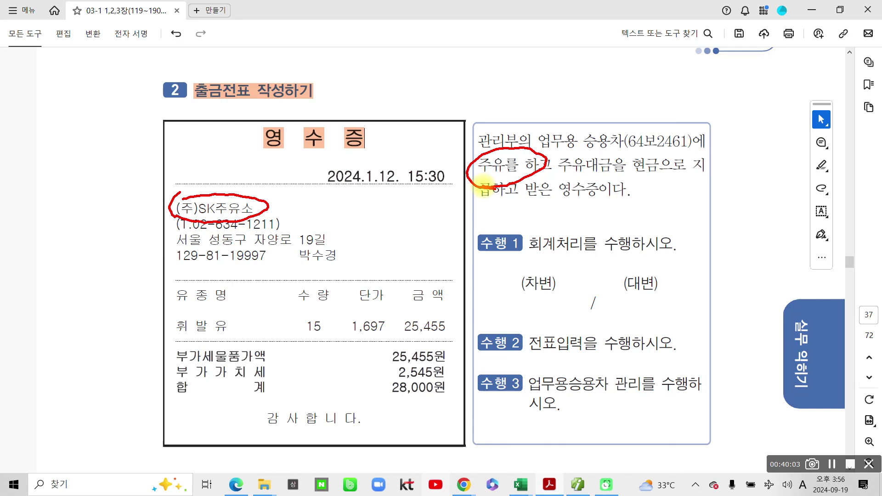
drag(628, 179, 719, 182)
drag(482, 211, 635, 209)
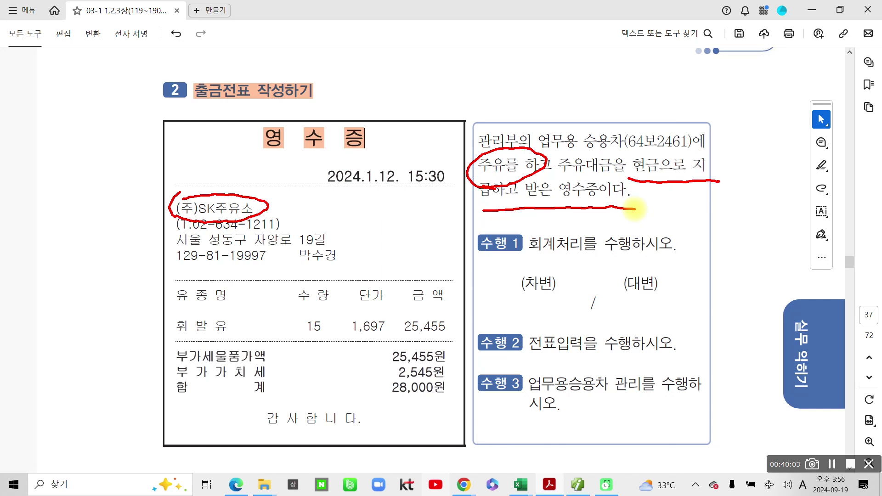
drag(623, 149, 630, 147)
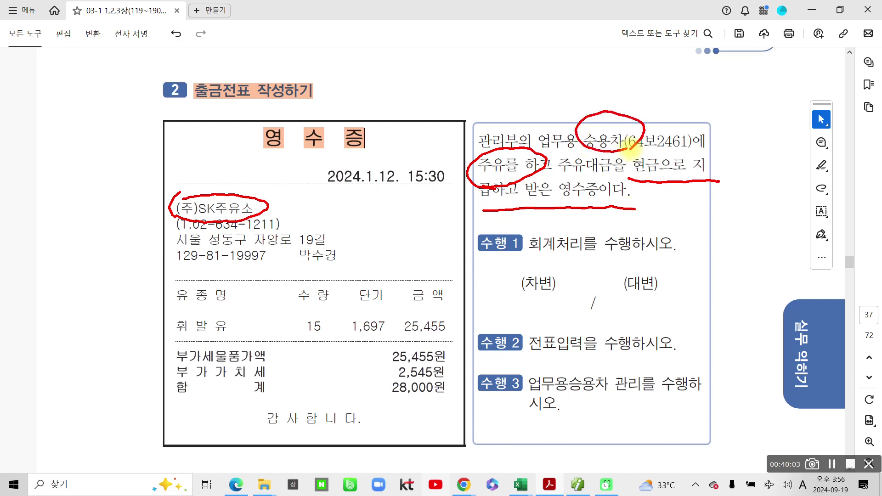
mouse_move(374, 404)
mouse_down()
mouse_move(366, 388)
mouse_move(473, 383)
mouse_move(381, 415)
mouse_up()
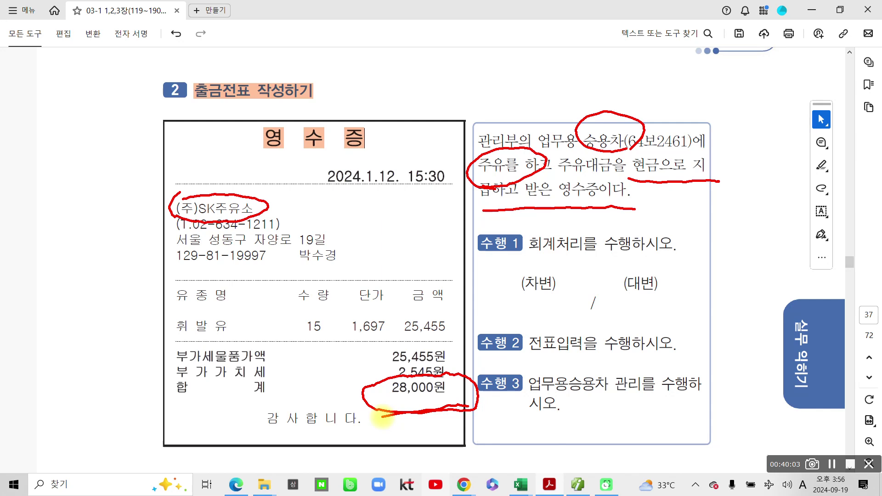
drag(163, 358, 183, 355)
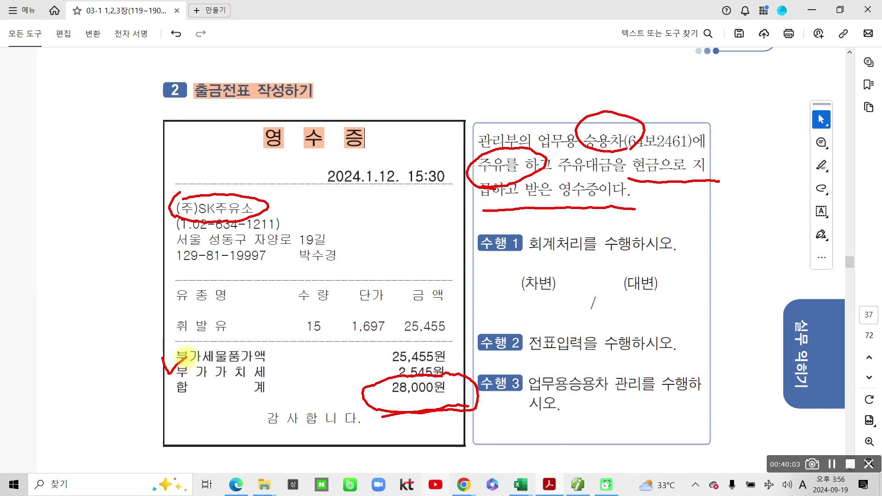
- In red, circle 출금전표 and 출금, underline 현금으로 again, and frame the 차변/대변 answer area
mouse_move(195, 69)
mouse_down()
mouse_move(253, 85)
mouse_move(182, 71)
mouse_up()
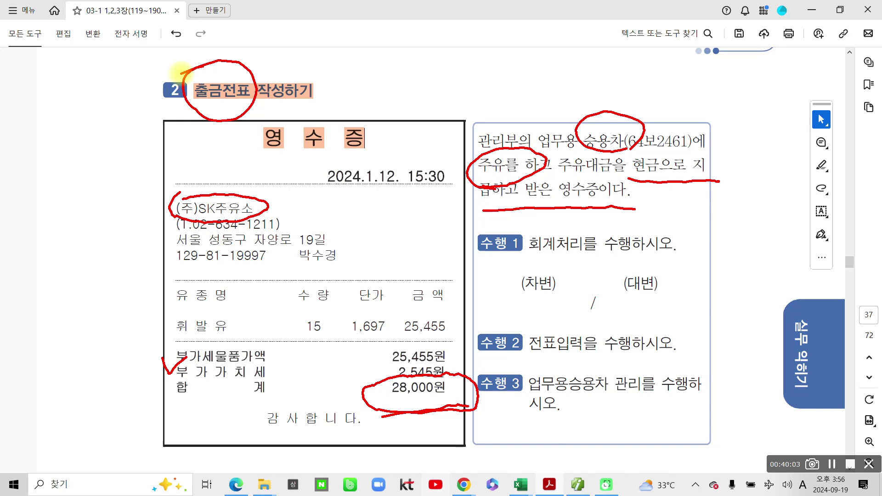
drag(633, 180, 721, 186)
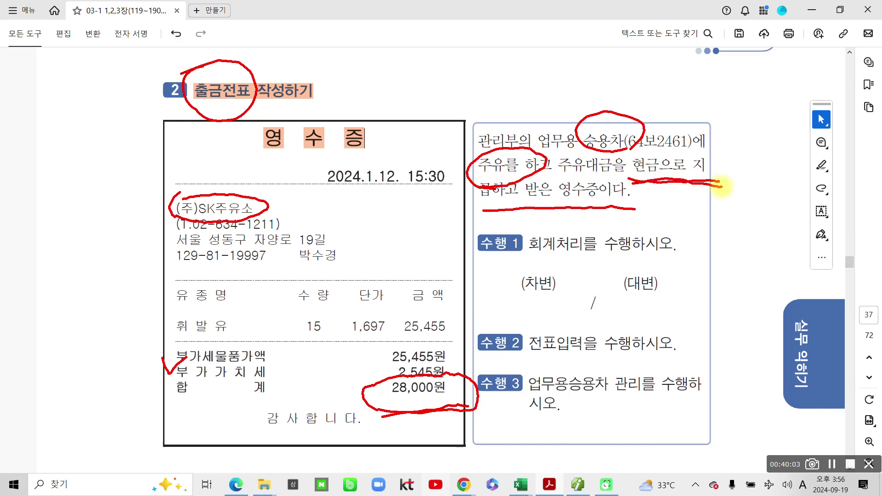
mouse_move(213, 118)
mouse_down()
mouse_move(186, 97)
mouse_move(208, 126)
mouse_up()
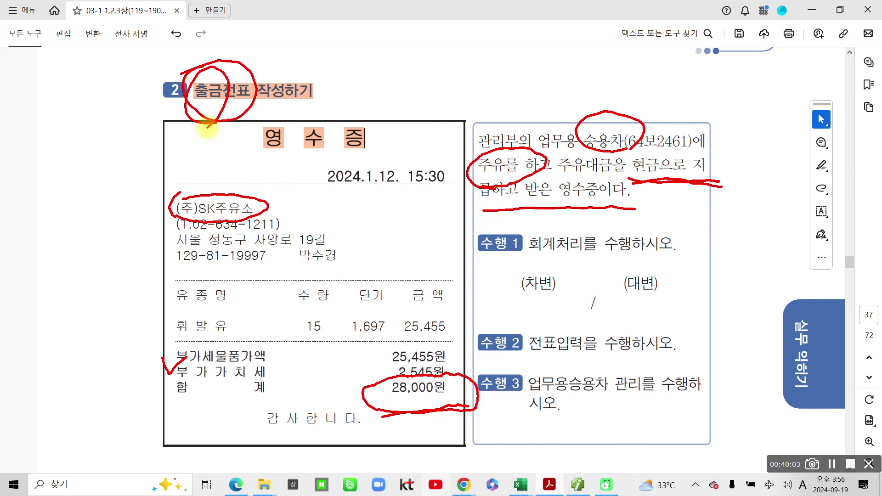
drag(394, 246, 391, 345)
mouse_move(374, 267)
mouse_down()
mouse_move(781, 232)
mouse_move(815, 331)
mouse_move(320, 356)
mouse_up()
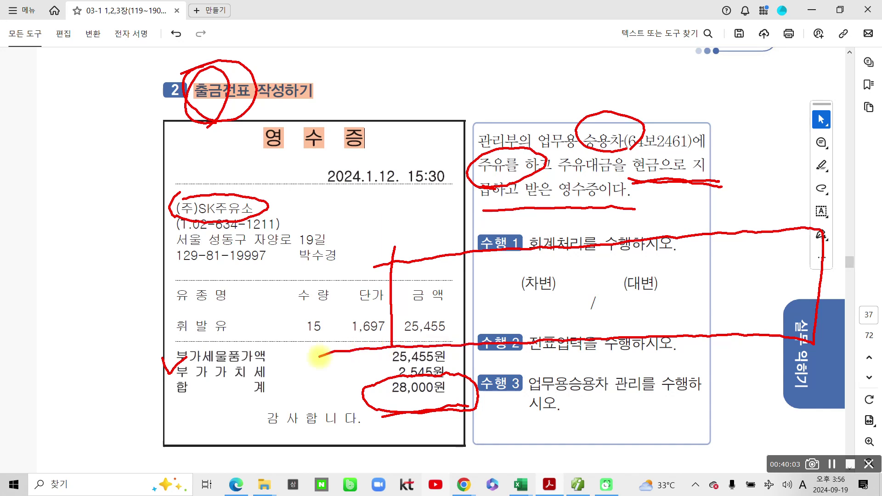
- Change the pen to blue and circle 현금 and 주유대금 in the exercise text
key(b)
mouse_move(634, 150)
mouse_down()
mouse_move(661, 149)
mouse_move(652, 184)
mouse_move(638, 152)
mouse_move(670, 167)
mouse_up()
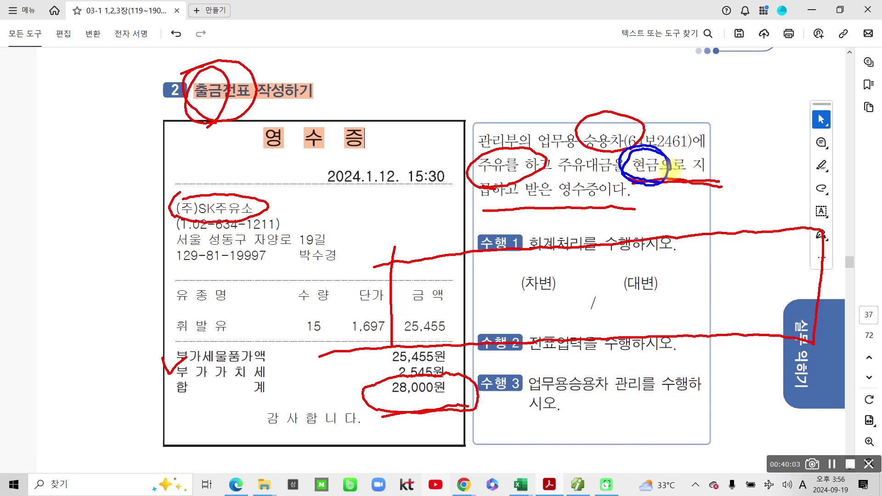
mouse_move(592, 182)
mouse_down()
mouse_move(543, 171)
mouse_move(615, 154)
mouse_move(612, 178)
mouse_up()
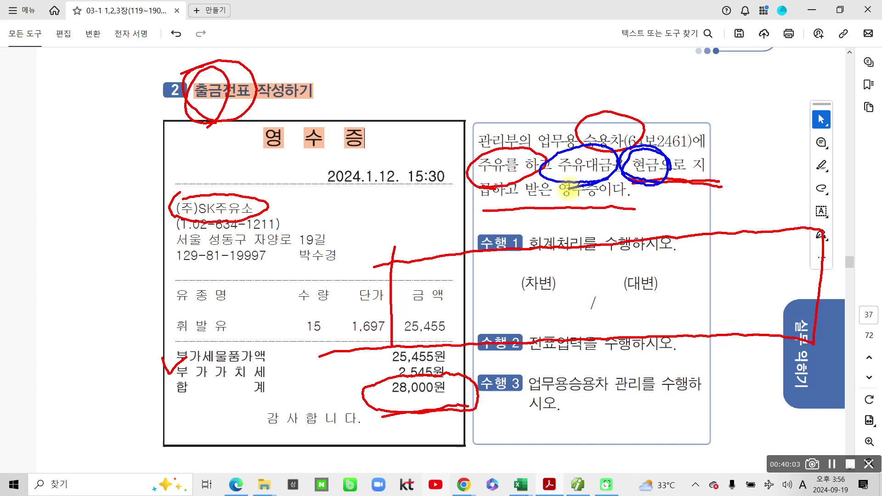
- Draw a blue arrow up from 주유대금, handwrite and underline 차량유지비 above the text, and draw a slanted line across 현금으로
mouse_move(554, 103)
mouse_down()
mouse_move(579, 166)
mouse_move(552, 132)
mouse_move(574, 115)
mouse_up()
drag(480, 54, 504, 69)
drag(478, 108, 504, 69)
drag(504, 82, 513, 102)
drag(506, 45, 519, 111)
drag(518, 86, 548, 81)
mouse_move(544, 38)
mouse_down()
mouse_move(548, 69)
mouse_move(573, 47)
mouse_move(549, 75)
mouse_up()
drag(580, 28, 577, 29)
drag(566, 59, 598, 56)
mouse_move(579, 64)
mouse_down()
mouse_move(582, 81)
mouse_move(594, 81)
mouse_up()
drag(599, 45, 604, 68)
mouse_move(608, 52)
mouse_down()
mouse_move(626, 67)
mouse_move(643, 34)
mouse_move(645, 52)
mouse_up()
drag(654, 21, 659, 64)
drag(471, 137, 727, 30)
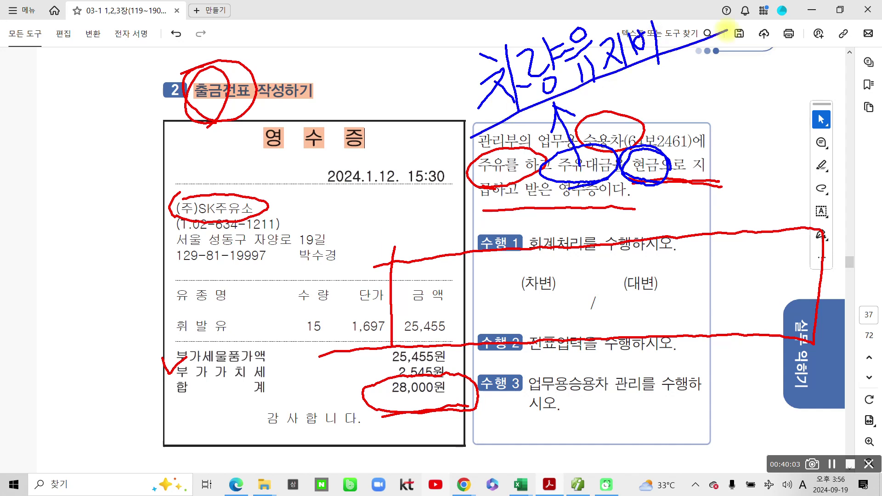
drag(616, 199, 787, 124)
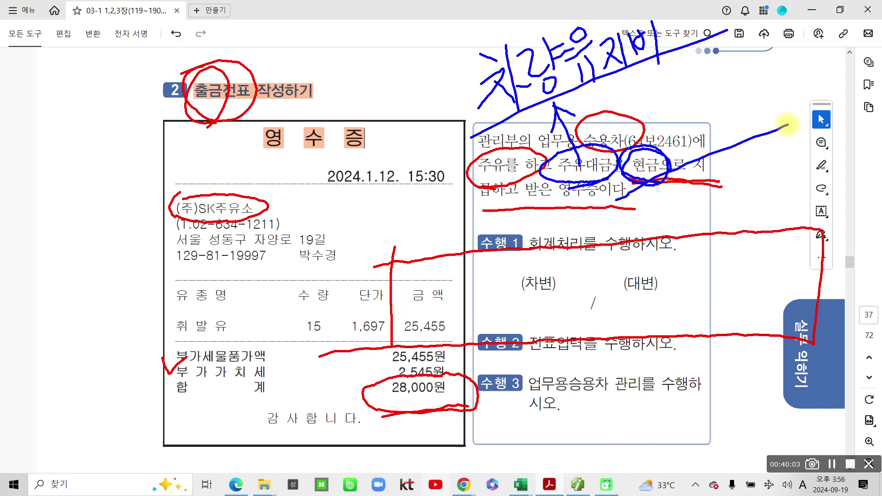
- Handwrite 차량유지비 in blue beneath the 차변 label in the answer area
mouse_move(429, 275)
mouse_down()
mouse_move(439, 298)
mouse_move(419, 321)
mouse_up()
drag(432, 307, 447, 322)
mouse_move(452, 278)
mouse_down()
mouse_move(453, 335)
mouse_move(464, 308)
mouse_move(490, 301)
mouse_move(478, 327)
mouse_up()
drag(505, 282, 505, 282)
mouse_move(490, 298)
mouse_down()
mouse_move(519, 295)
mouse_move(497, 330)
mouse_up()
mouse_move(510, 301)
mouse_down()
mouse_move(510, 327)
mouse_move(542, 318)
mouse_up()
drag(544, 288, 552, 317)
mouse_move(565, 286)
mouse_down()
mouse_move(563, 317)
mouse_move(566, 299)
mouse_up()
drag(553, 316, 567, 314)
drag(580, 277, 576, 314)
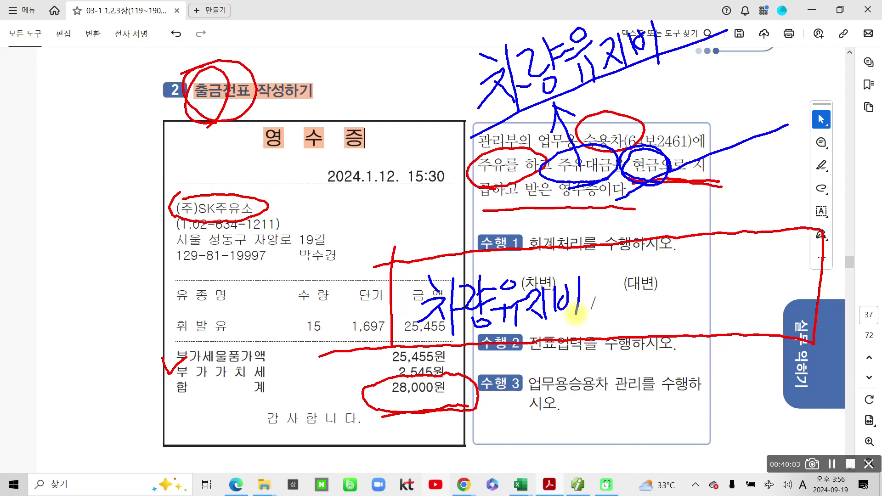
- Continue the blue handwriting below 차량유지비 and on the 대변 side, and clear all pen marks
drag(505, 327, 522, 344)
mouse_move(539, 329)
mouse_down()
mouse_move(527, 352)
mouse_move(538, 340)
mouse_move(541, 367)
mouse_up()
drag(555, 317, 573, 314)
drag(681, 275, 688, 284)
mouse_move(672, 296)
mouse_down()
mouse_move(706, 286)
mouse_move(724, 317)
mouse_move(754, 300)
mouse_move(737, 322)
mouse_up()
drag(761, 294, 791, 318)
mouse_move(800, 287)
mouse_down()
mouse_move(781, 308)
mouse_move(801, 280)
mouse_move(862, 271)
mouse_up()
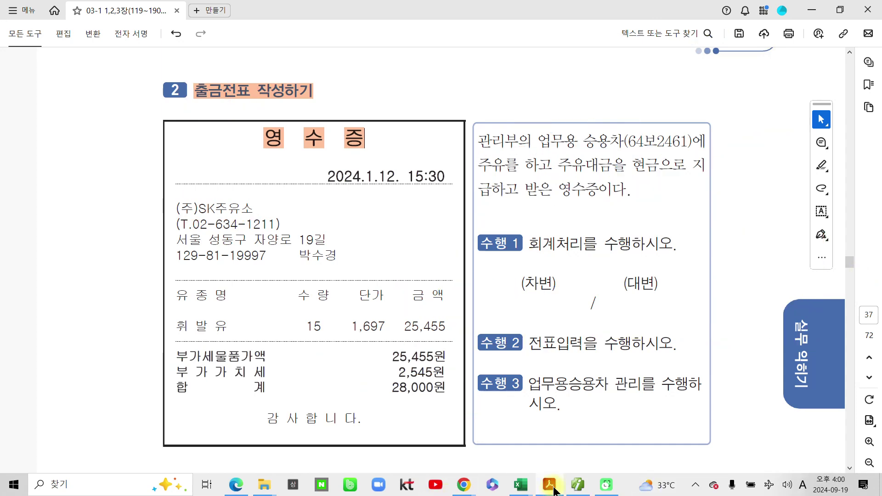
- Switch back to SmartA and set the 일반전표입력 date to January 12
click(575, 484)
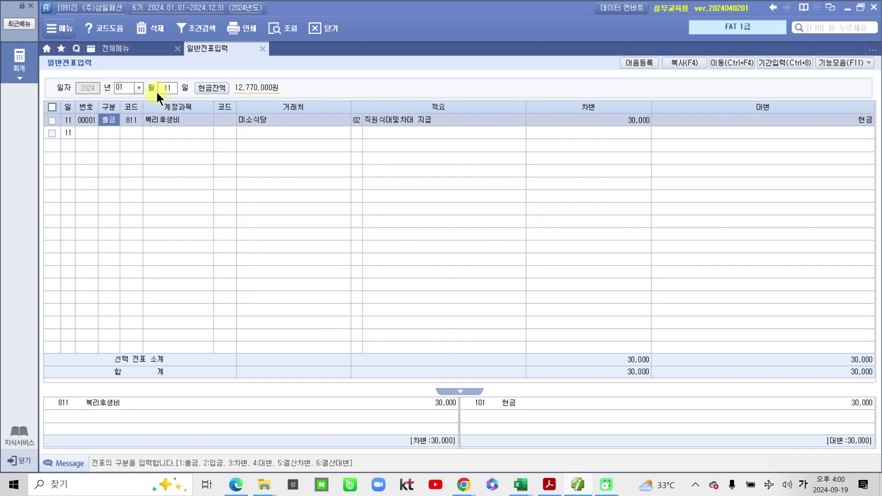
click(167, 88)
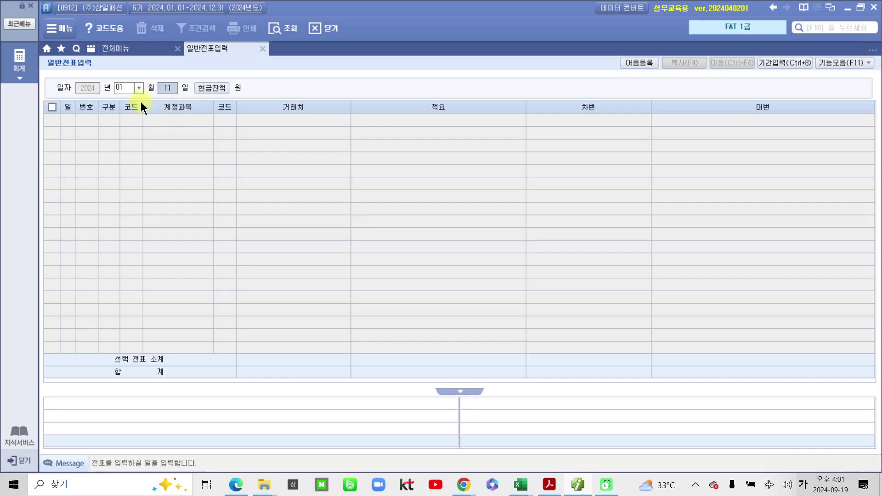
text(12)
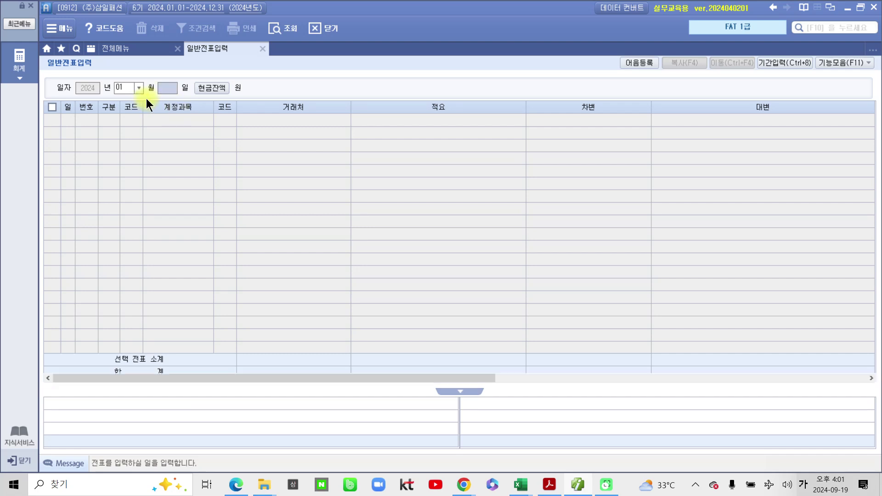
key(Return)
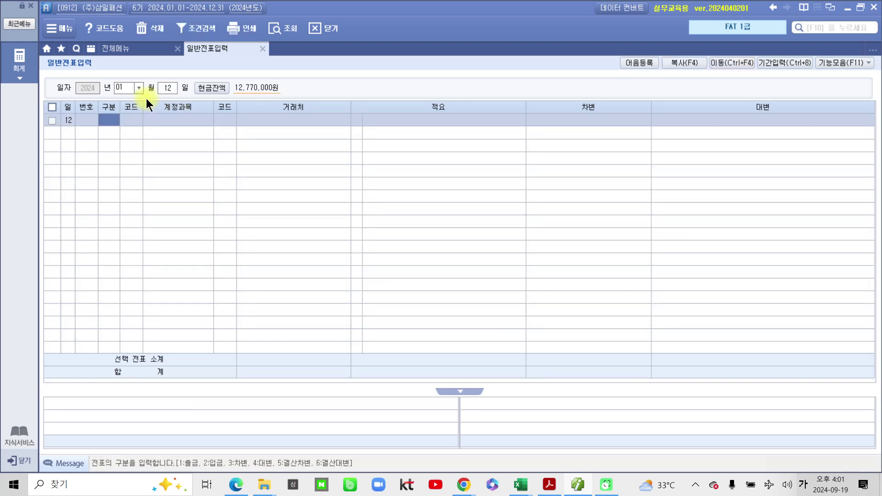
- Start a voucher line with 구분 출금 and look up 차량 to assign account 822 차량유지비
text(1)
key(Return)
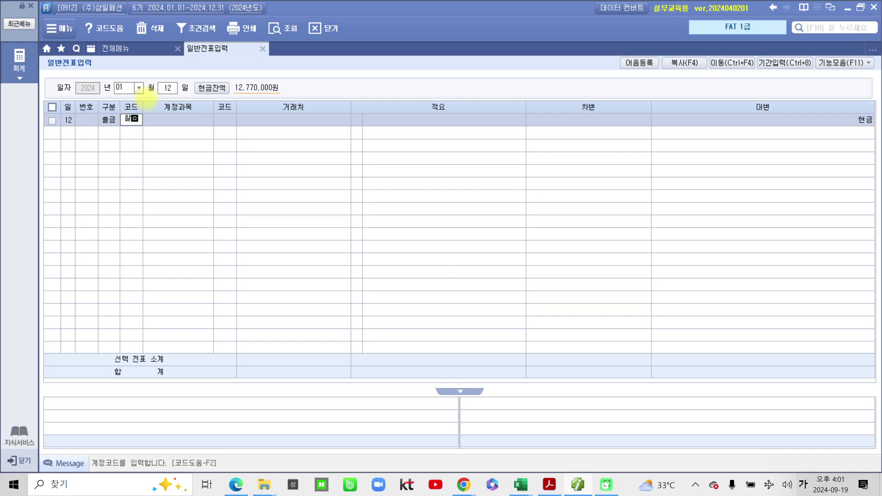
key(Hangul)
text(차량)
key(Return)
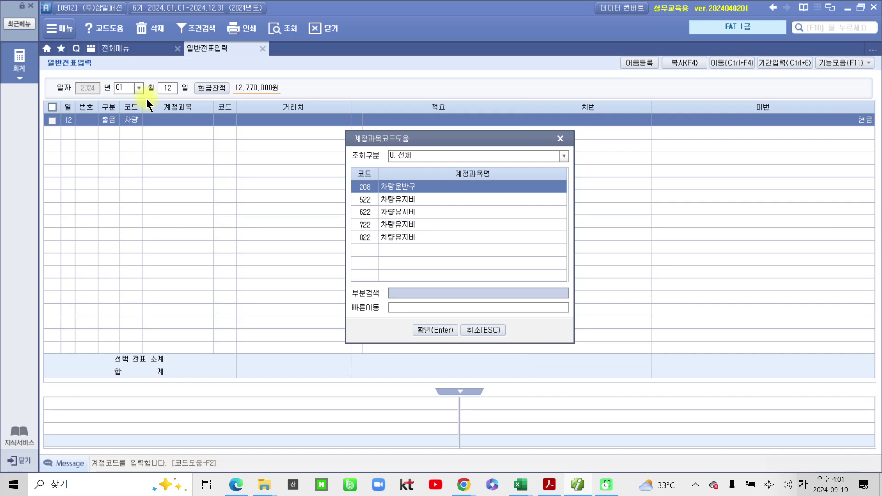
click(397, 237)
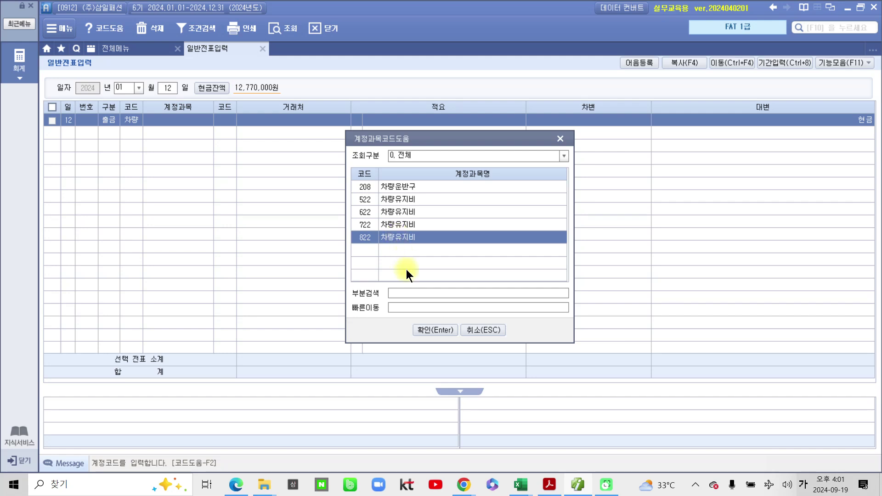
click(440, 331)
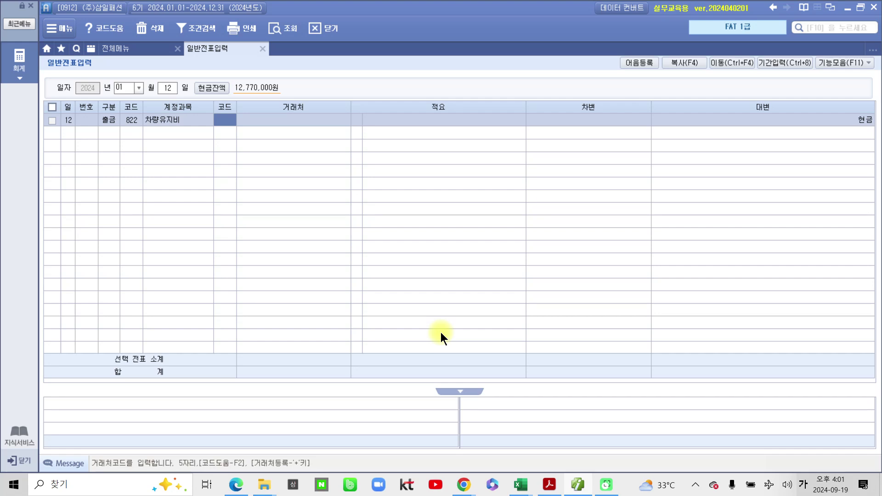
- Leave the 거래처 code blank on the 차량유지비 line and enter SK주유소 as the 거래처 name
text(중ㅍ)
key(BackSpace)
key(BackSpace)
key(BackSpace)
key(Return)
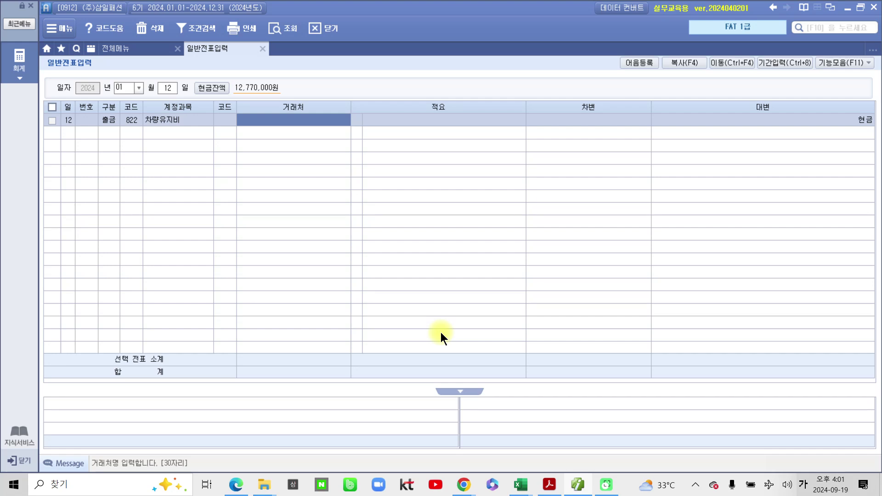
key(Hangul)
text(SK)
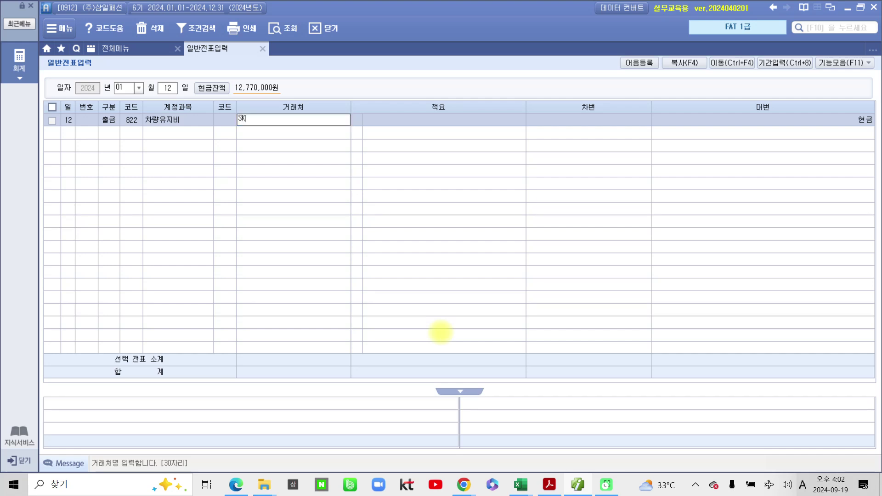
key(Hangul)
text(주유소)
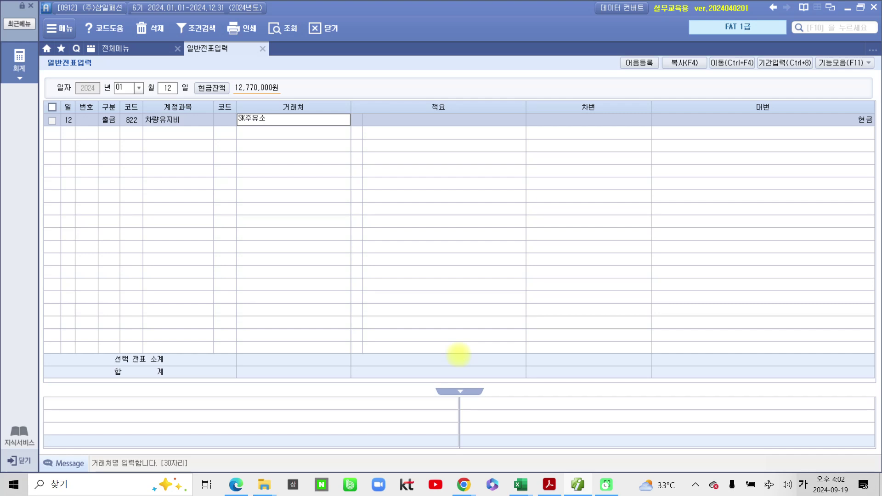
key(Return)
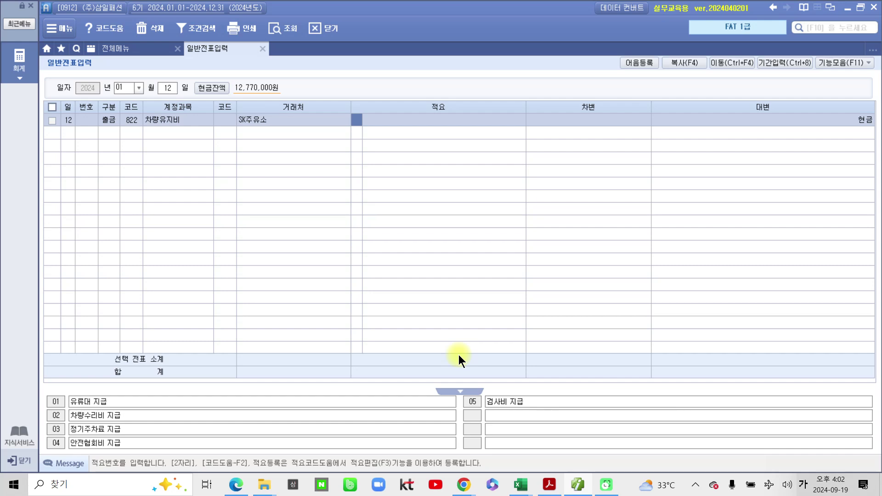
- Assign 적요 01 유류대 지급 and enter a 차변 amount of 28,000 to complete the voucher line
text(1)
key(Return)
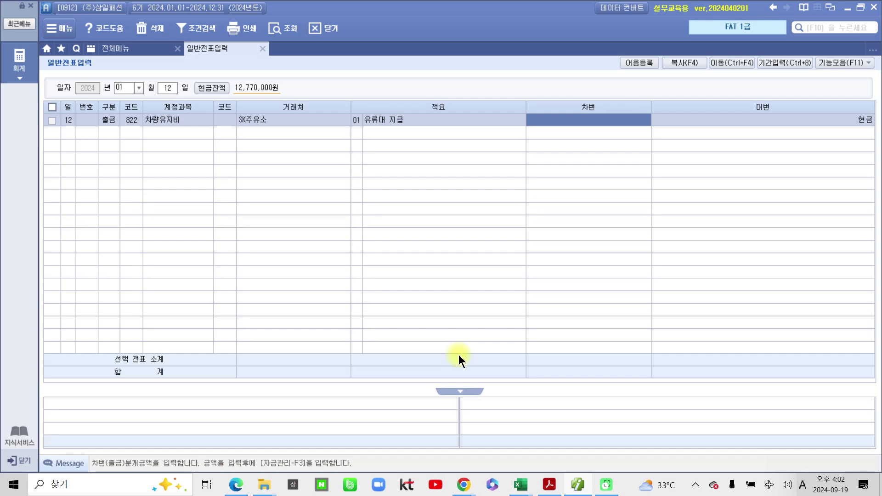
text(280000)
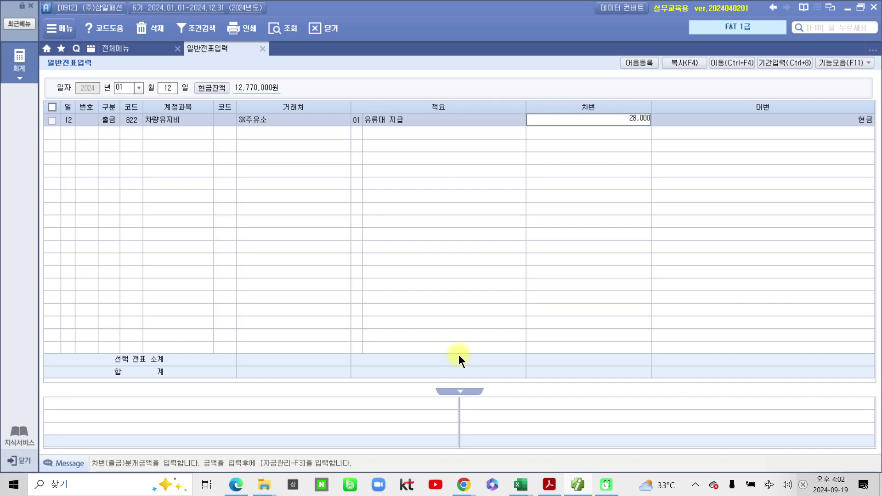
key(Return)
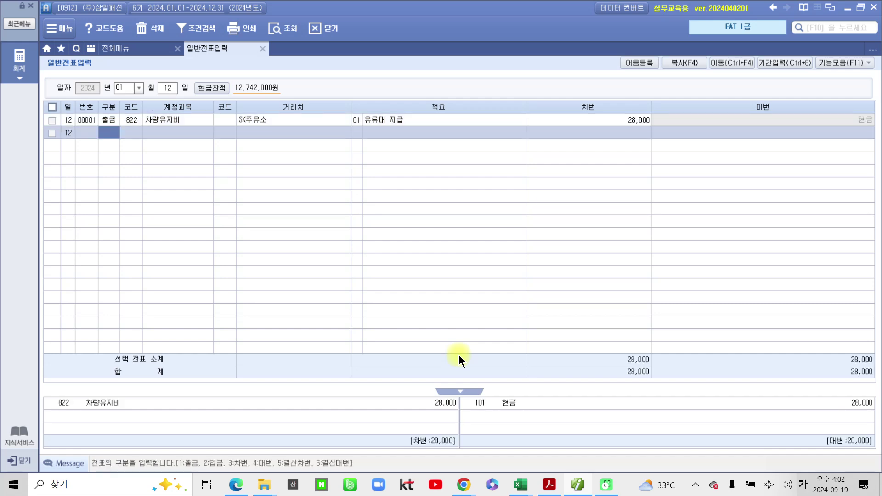
- Circle the 차변 and 대변 halves of the journal entry below the grid in blue, and clear the marks
mouse_move(46, 395)
mouse_down()
mouse_move(69, 455)
mouse_move(416, 353)
mouse_move(27, 418)
mouse_up()
mouse_move(515, 352)
mouse_down()
mouse_move(476, 373)
mouse_move(820, 448)
mouse_move(881, 417)
mouse_up()
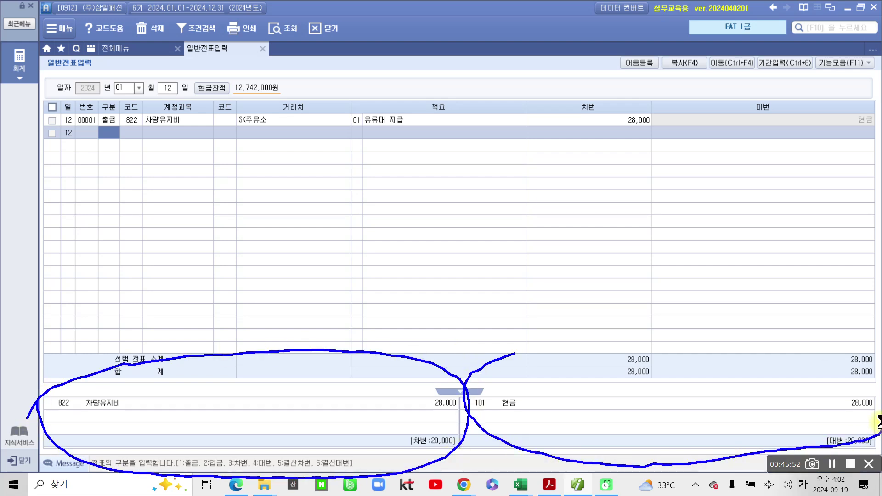
key(Escape)
key(super+a)
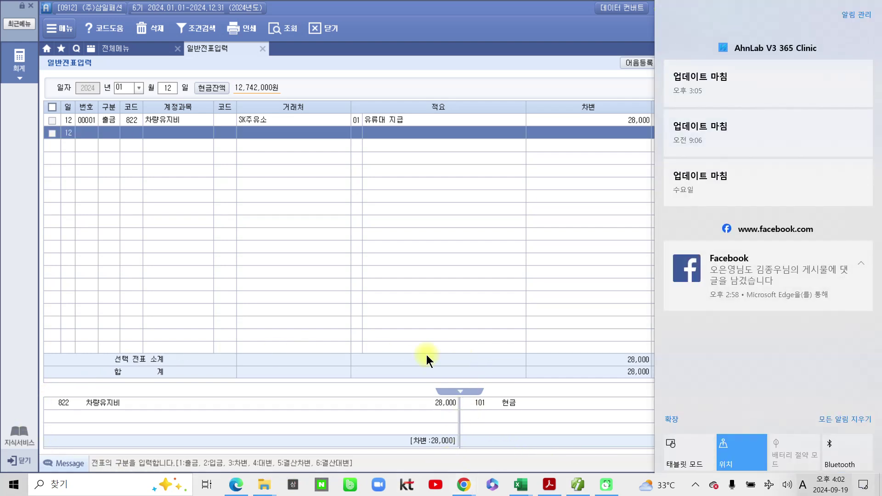
key(Escape)
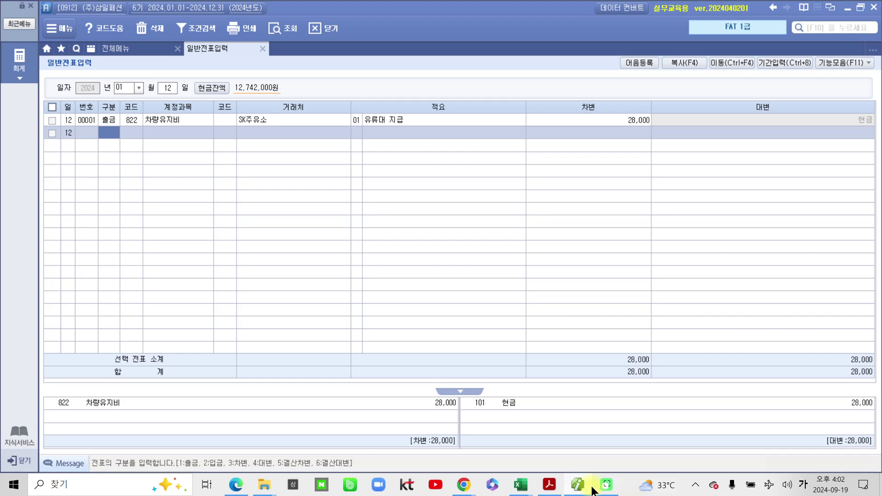
- Switch to the PDF textbook and highlight 업무용승용차 관리를 in the 수행 3 task of the 주유대금 receipt
click(549, 485)
scroll(555, 424, down, 2)
scroll(555, 424, down, 2)
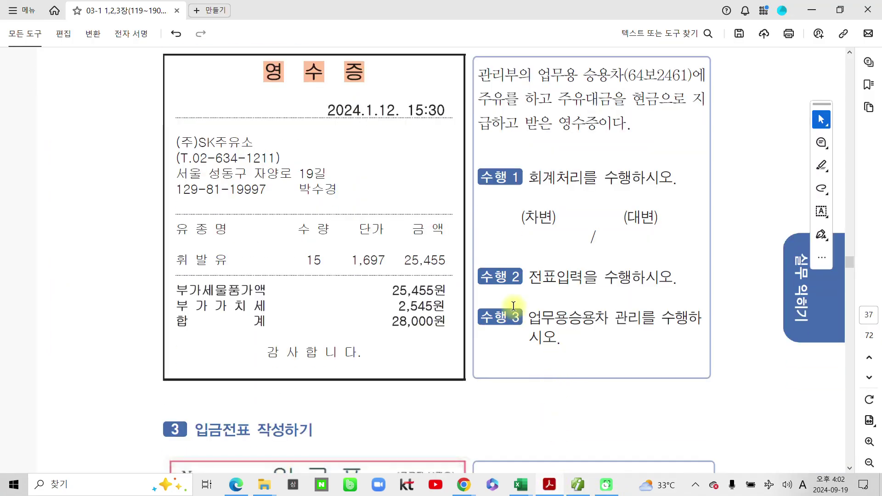
drag(530, 317, 655, 317)
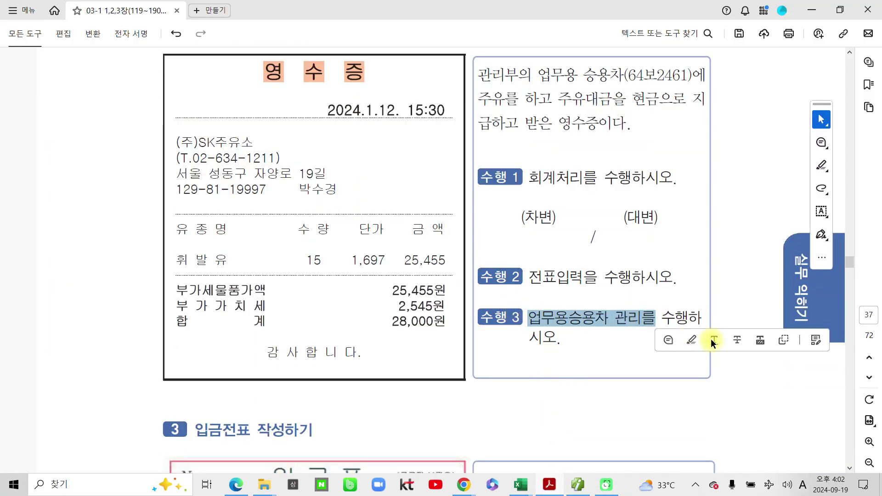
click(698, 346)
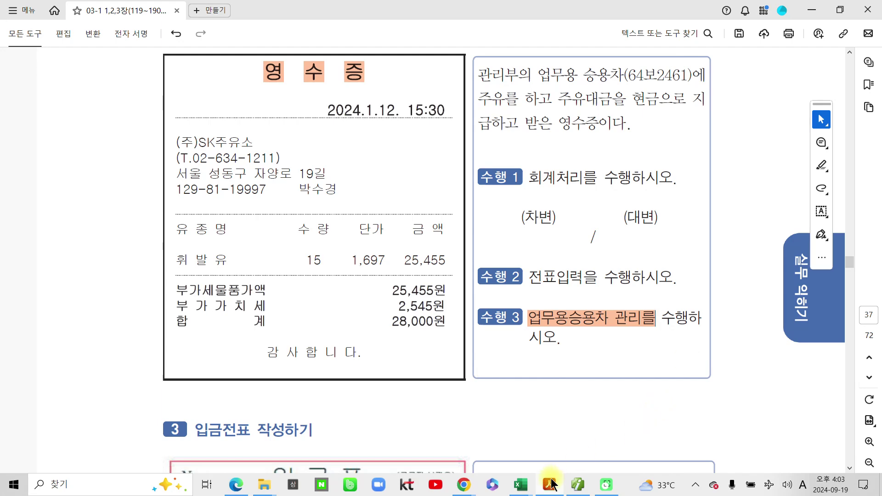
- In SmartA's 전체메뉴, mark 전표입력/장부, 차량비용현황(업무용승용차) and 일반전표입력 in blue, clear the marks, and return to 일반전표입력
click(578, 485)
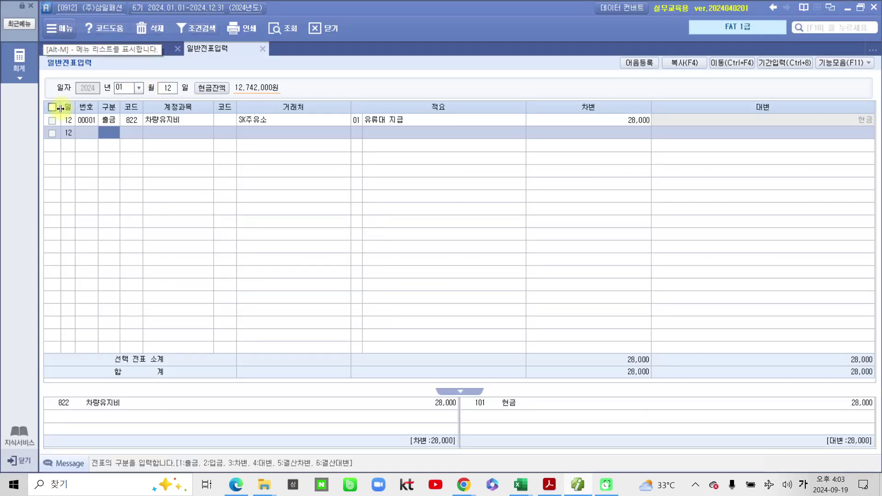
click(27, 73)
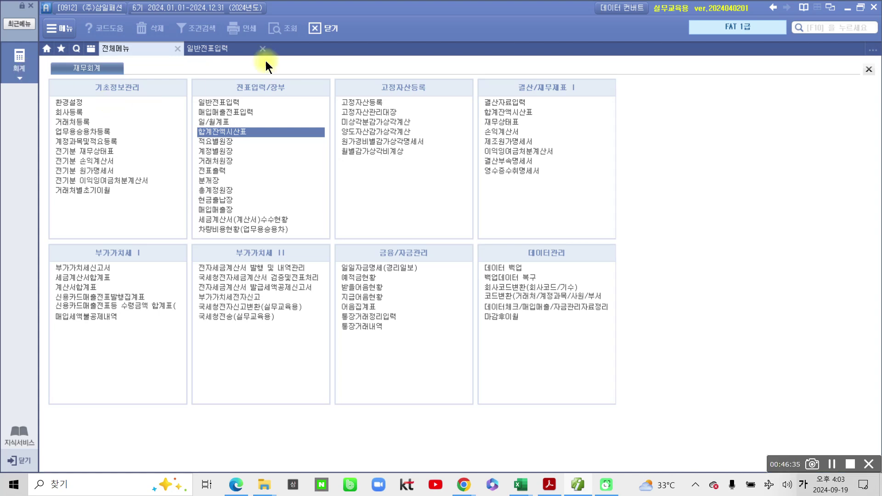
mouse_move(177, 77)
mouse_down()
mouse_move(316, 232)
mouse_move(347, 254)
mouse_up()
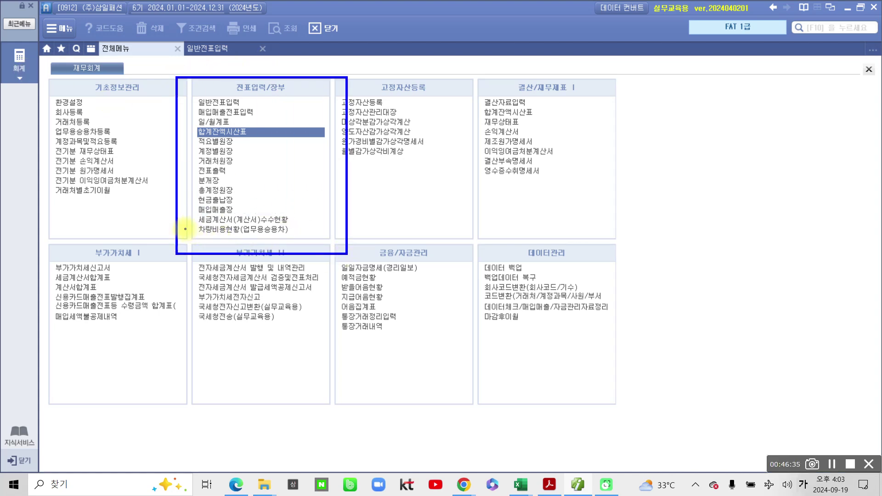
drag(186, 223, 315, 242)
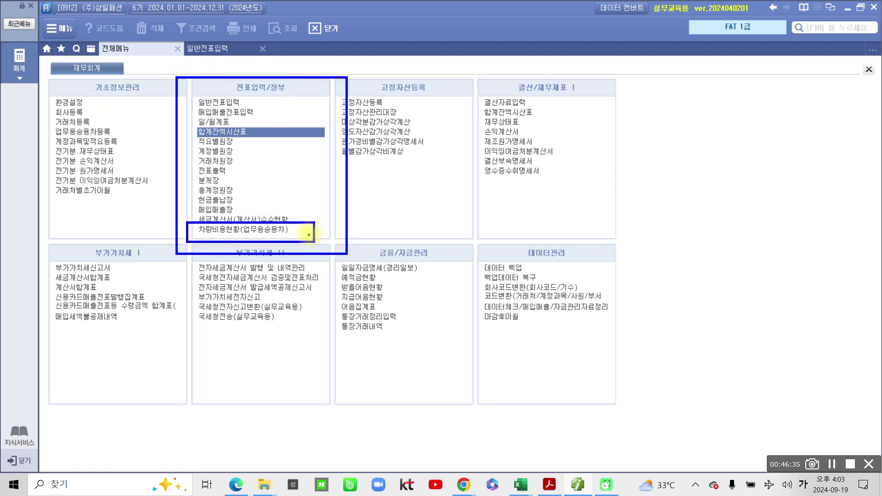
mouse_move(208, 238)
mouse_down()
mouse_move(298, 238)
mouse_move(339, 219)
mouse_up()
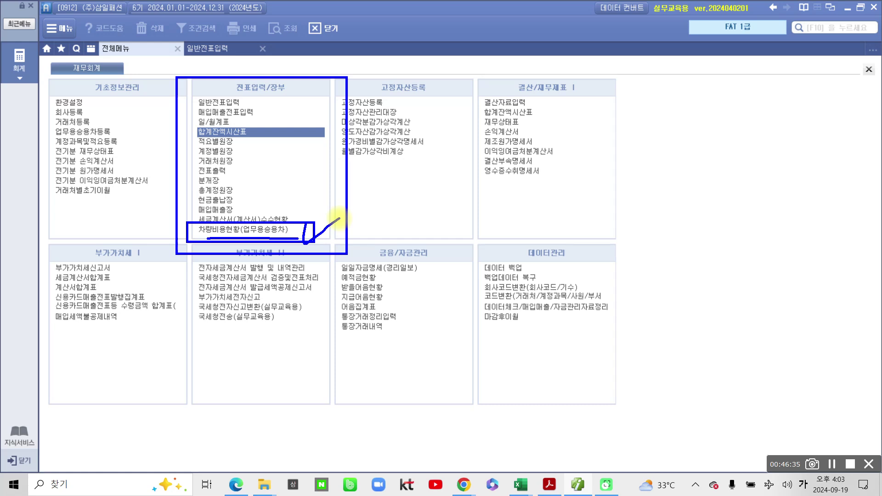
mouse_move(184, 98)
mouse_down()
mouse_move(264, 97)
mouse_move(179, 97)
mouse_up()
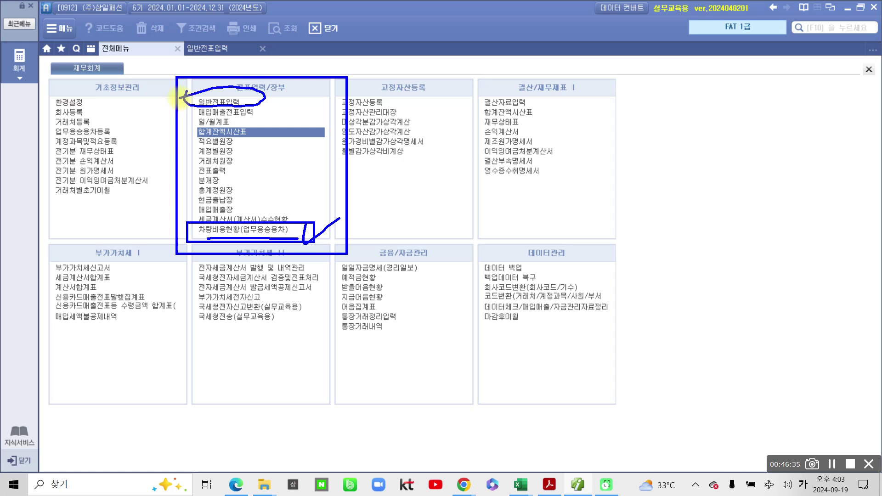
key(Escape)
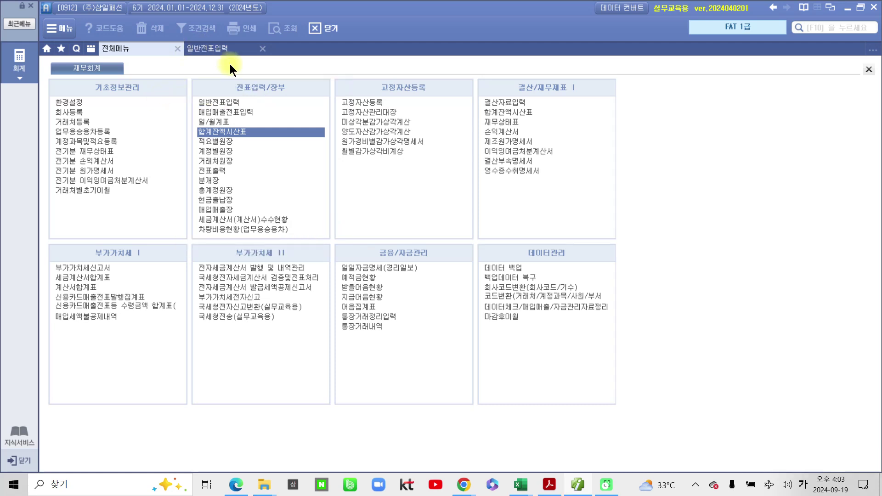
click(231, 55)
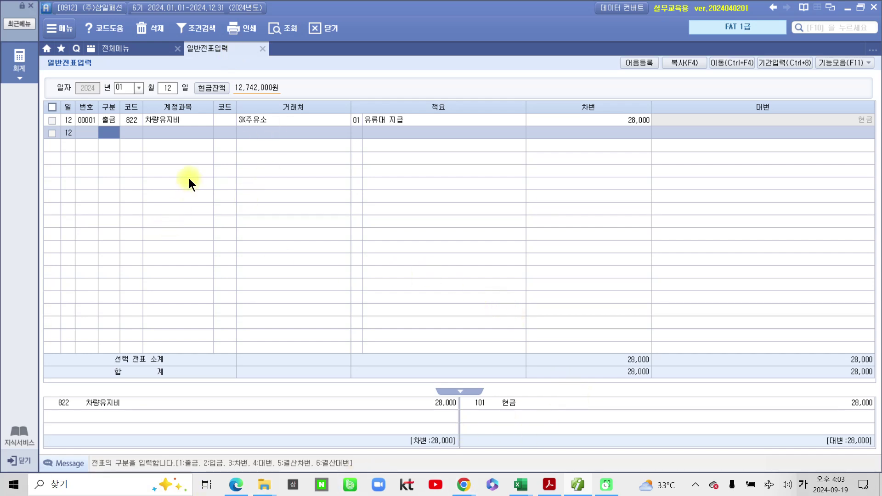
- Select the 차량유지비 voucher line, handwrite a large boxed note in blue over the grid, and clear the ink
key(Up)
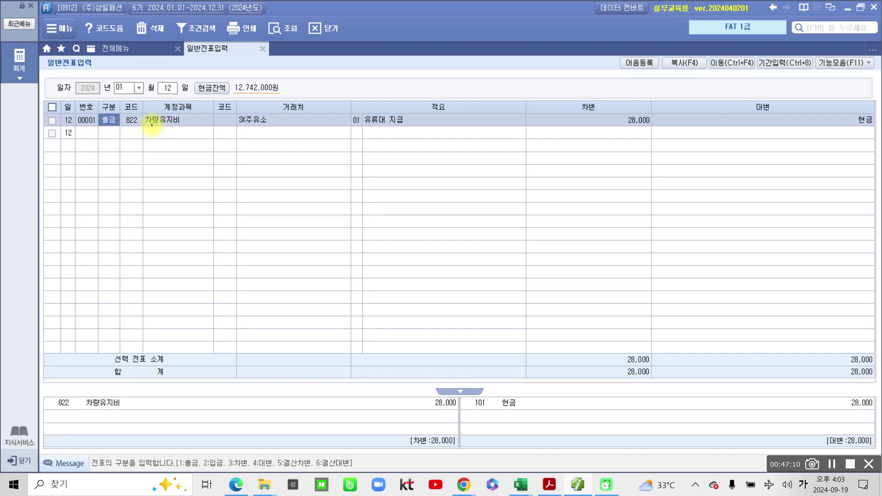
drag(310, 174, 376, 174)
mouse_move(314, 187)
mouse_down()
mouse_move(312, 245)
mouse_move(343, 212)
mouse_move(342, 236)
mouse_up()
mouse_move(383, 185)
mouse_down()
mouse_move(385, 219)
mouse_move(371, 253)
mouse_up()
mouse_move(294, 138)
mouse_down()
mouse_move(281, 280)
mouse_move(443, 273)
mouse_move(281, 140)
mouse_up()
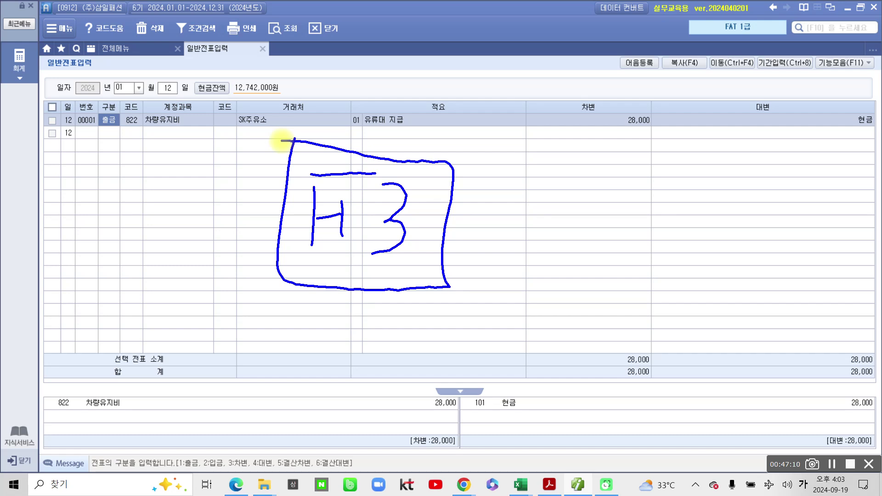
key(Escape)
- Open 업무용 승용차 관리 for the 차량유지비 line, link the two with circles and an arrow, and clear the marks
click(151, 125)
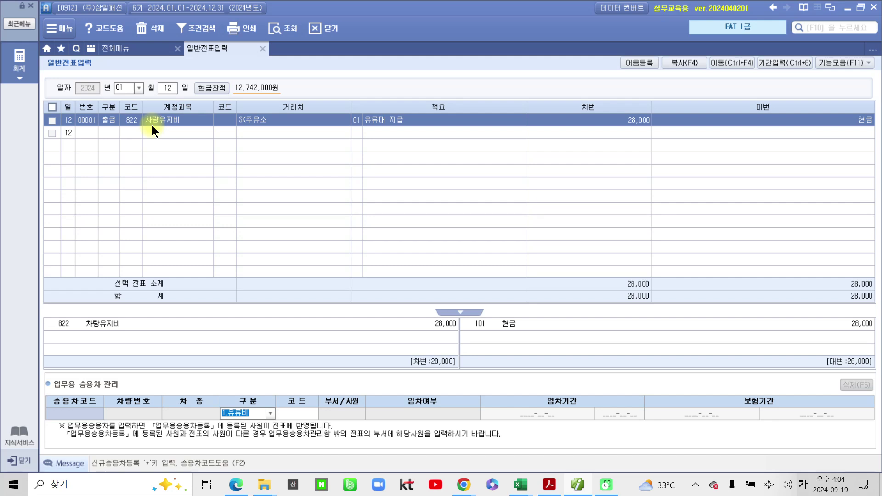
mouse_move(43, 379)
mouse_down()
mouse_move(37, 390)
mouse_move(137, 400)
mouse_move(55, 368)
mouse_move(42, 381)
mouse_up()
mouse_move(193, 145)
mouse_down()
mouse_move(164, 142)
mouse_move(188, 134)
mouse_move(183, 140)
mouse_up()
mouse_move(174, 163)
mouse_down()
mouse_move(123, 309)
mouse_move(113, 365)
mouse_move(105, 355)
mouse_up()
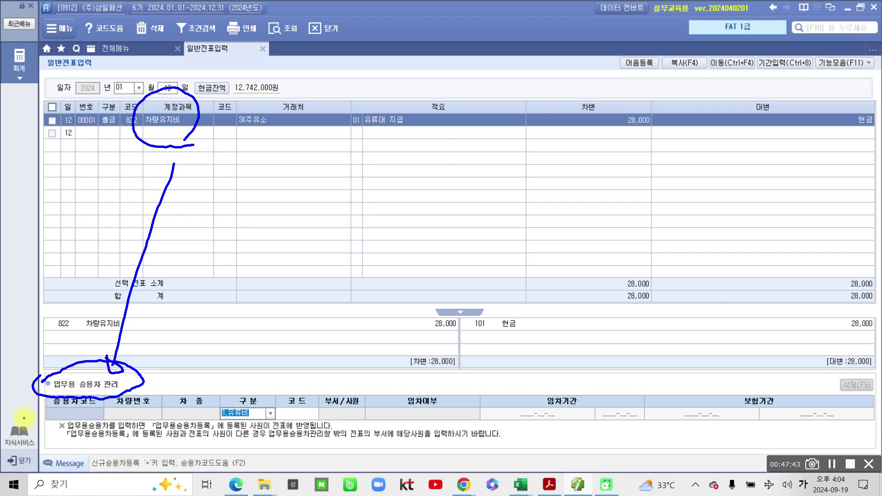
key(Escape)
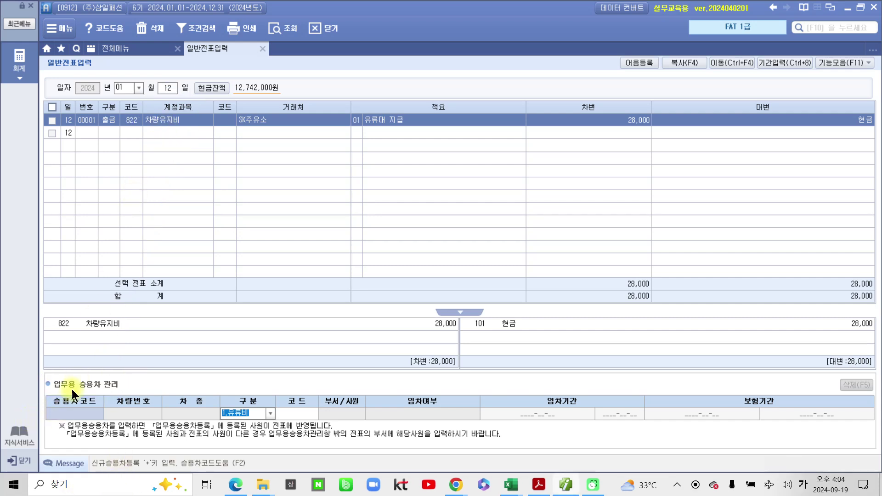
- Look up the 승용차코드, circle the listed vehicle and clear the mark, and assign vehicle 0101 아반떼
double_click(67, 417)
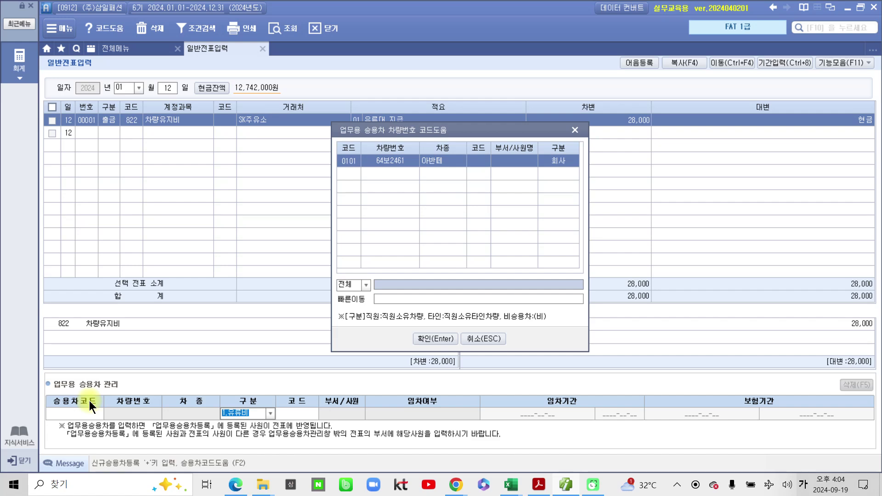
mouse_move(342, 151)
mouse_down()
mouse_move(333, 232)
mouse_move(437, 197)
mouse_move(349, 148)
mouse_up()
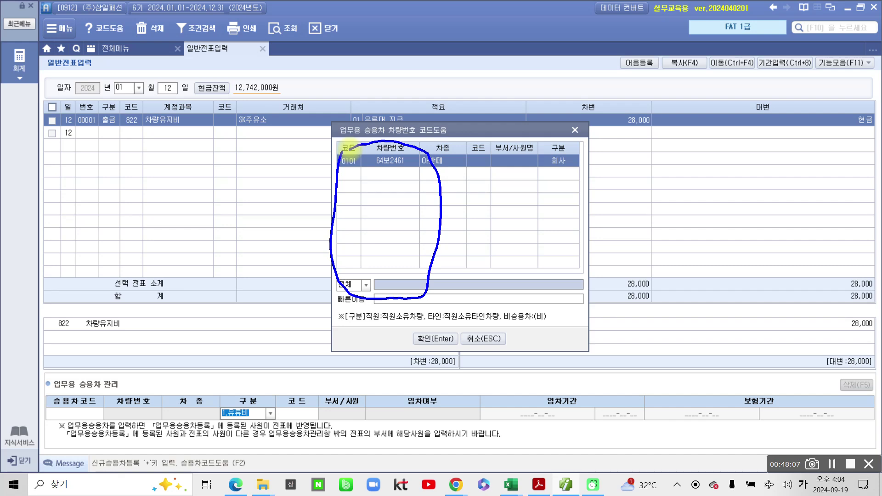
key(Escape)
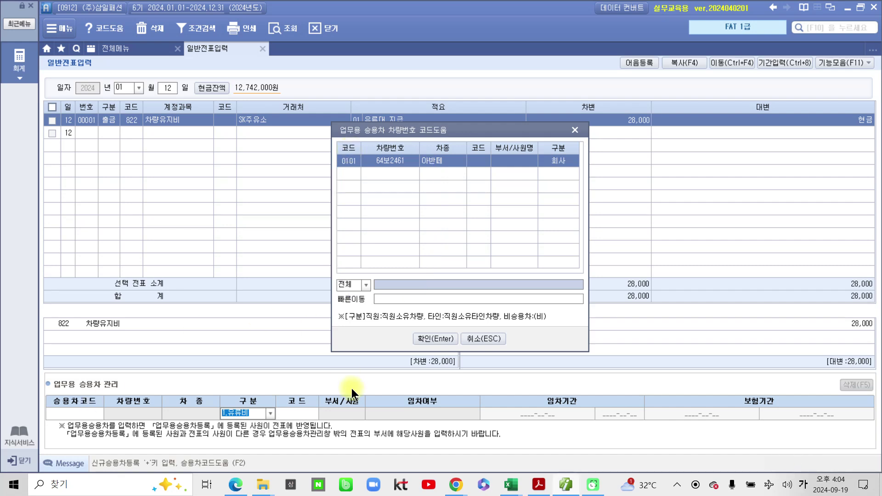
click(419, 340)
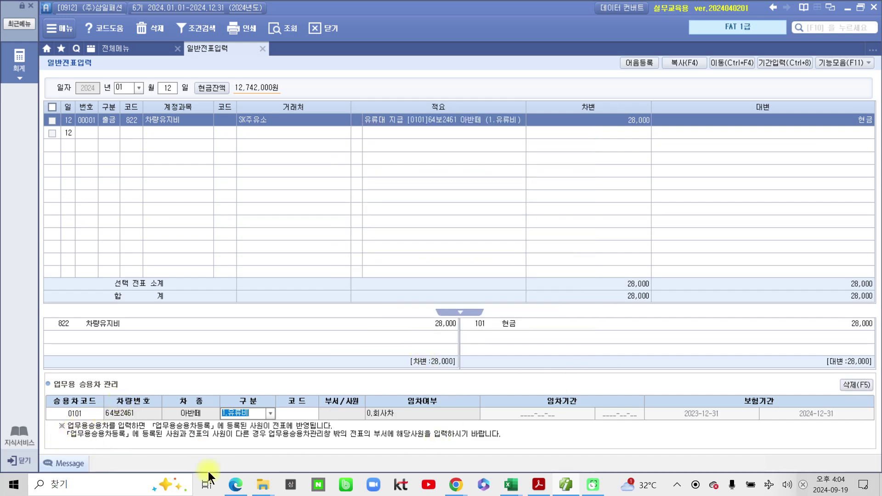
- Set the vehicle's 구분 to 1.유류비, and circle the voucher line's 적요 in blue before clearing the mark
click(269, 414)
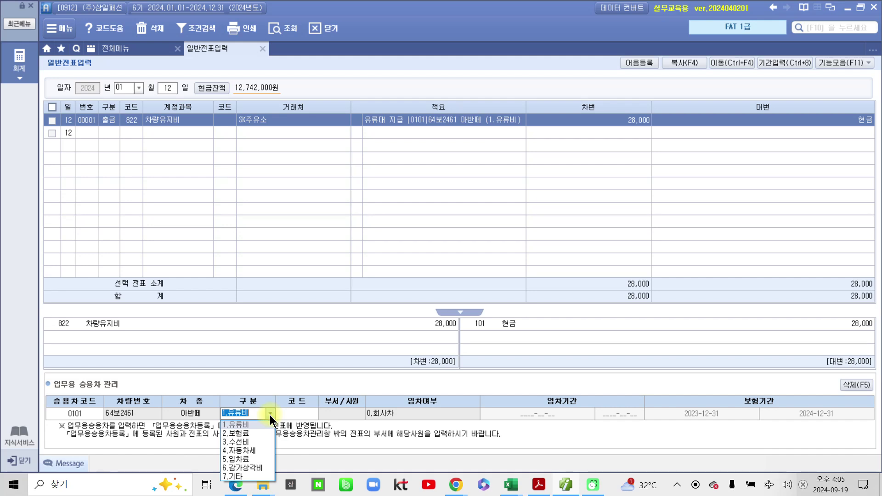
click(265, 423)
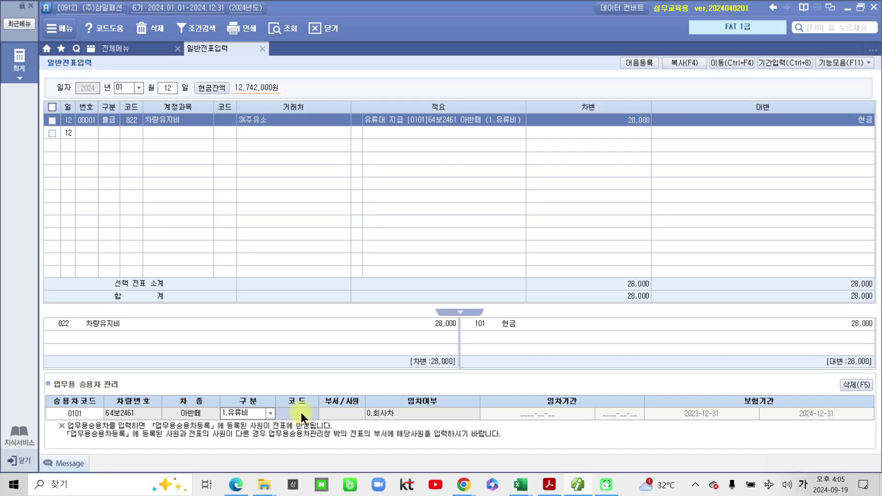
key(Escape)
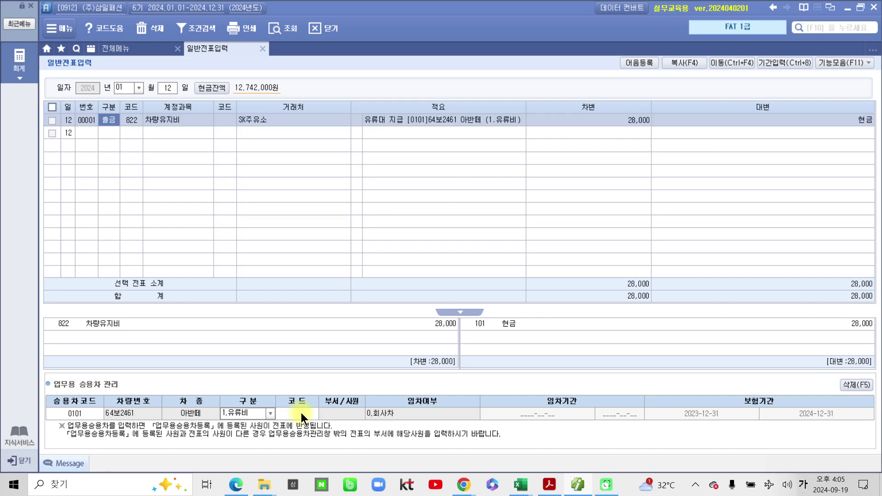
mouse_move(345, 106)
mouse_down()
mouse_move(529, 91)
mouse_move(345, 105)
mouse_up()
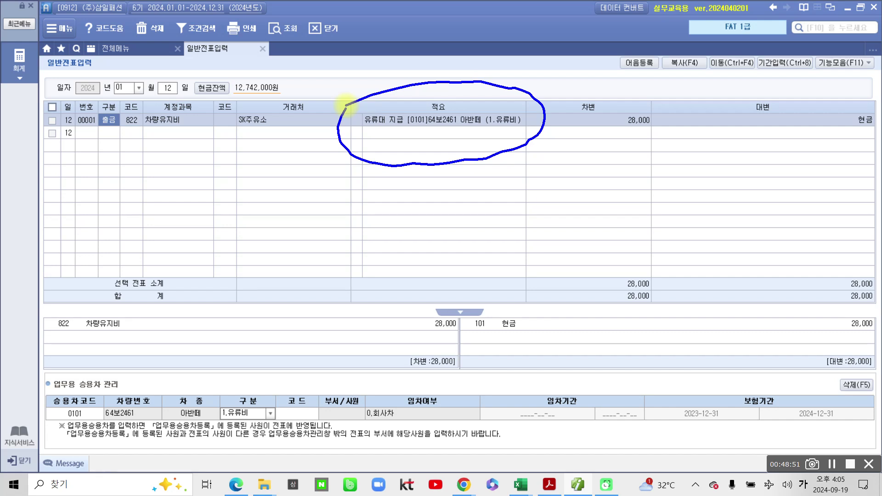
key(Escape)
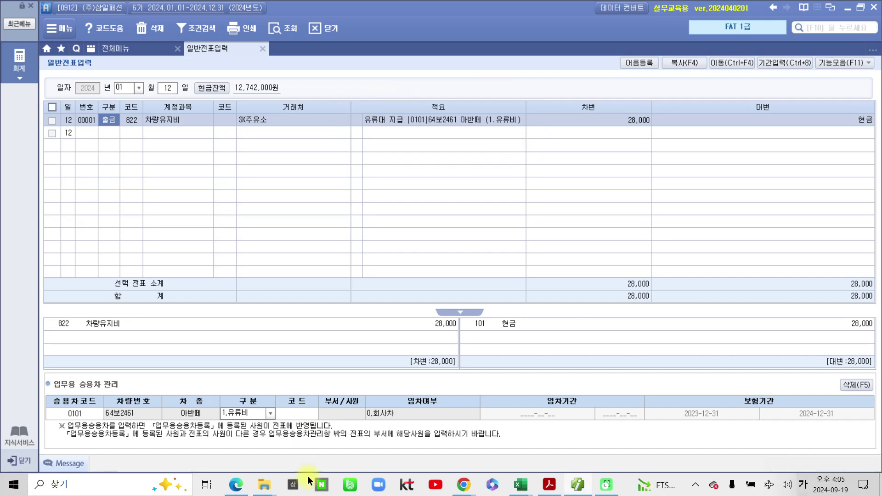